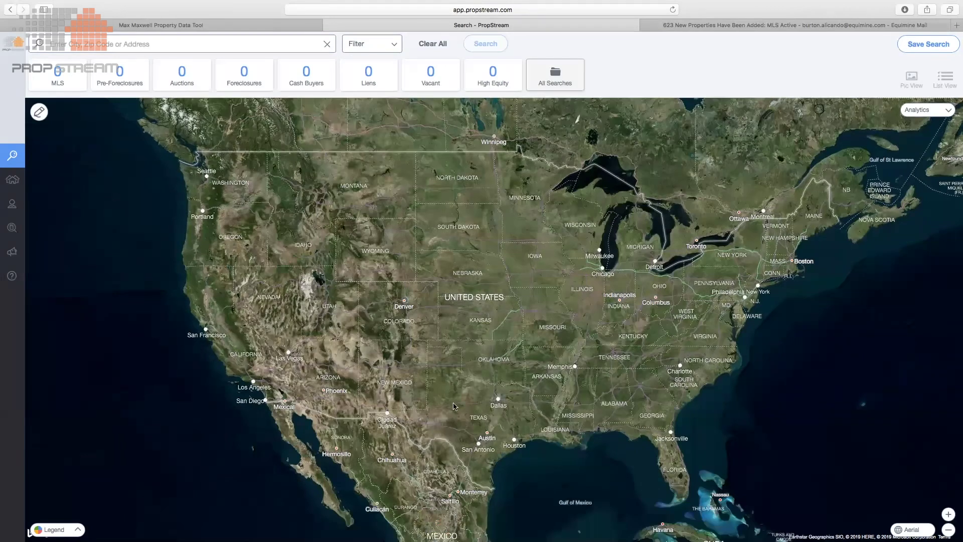
# Step: Search for properties in Fulton County, GA, using the recent searches
pyautogui.click(145, 48)
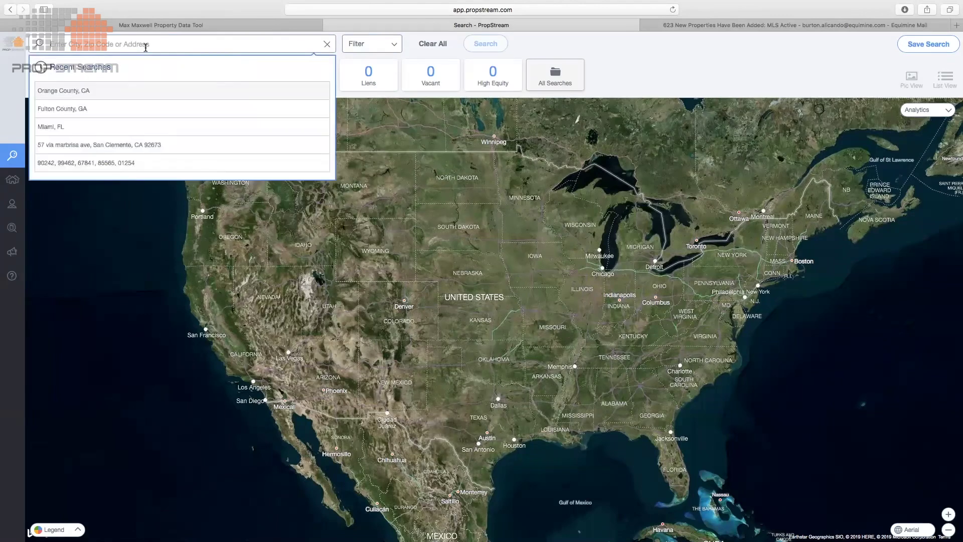
pyautogui.click(98, 114)
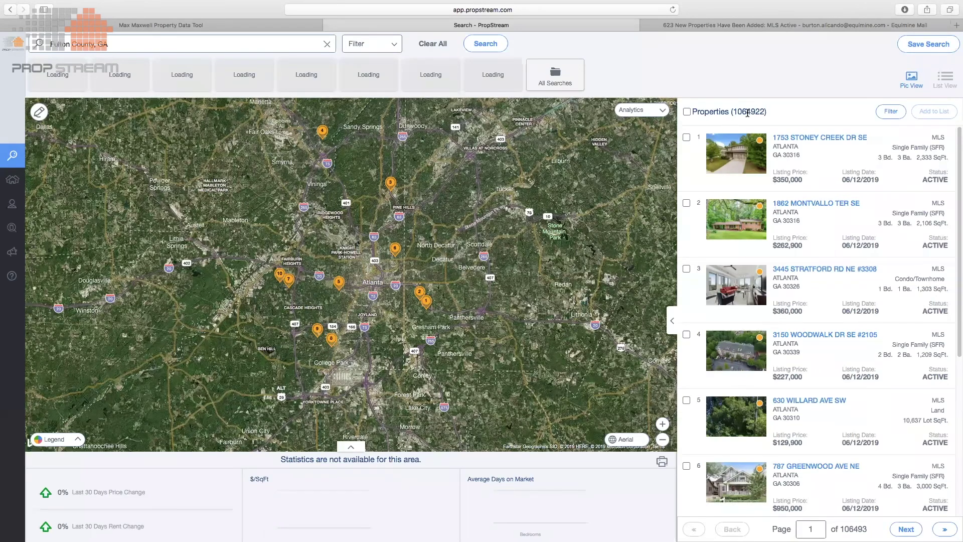
# Step: Clear the search location and replace it with the recent search Miami, FL
pyautogui.click(327, 45)
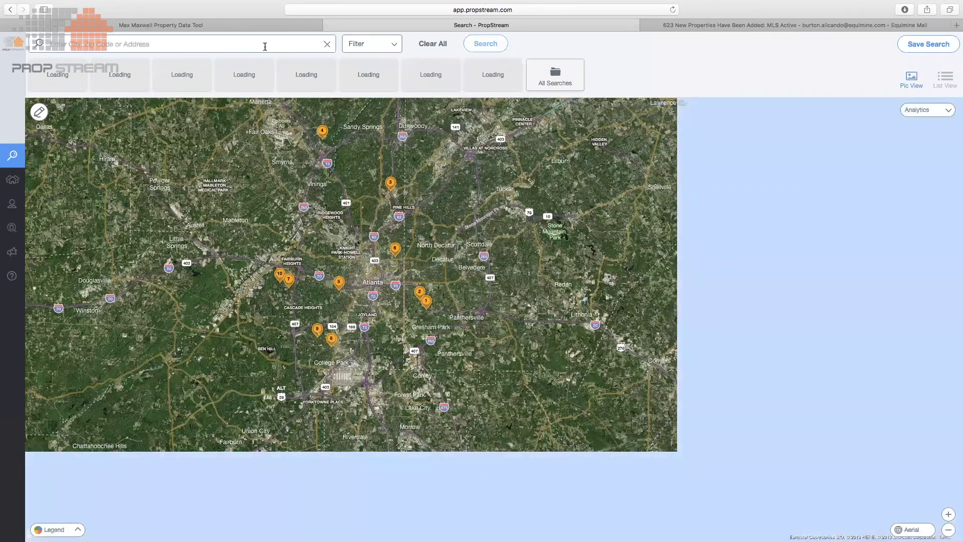
pyautogui.click(253, 46)
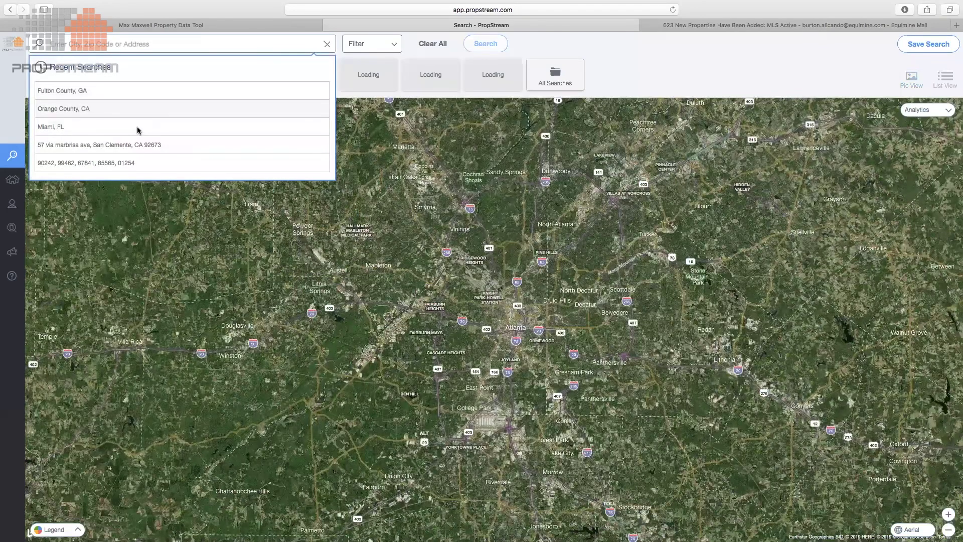
pyautogui.click(138, 127)
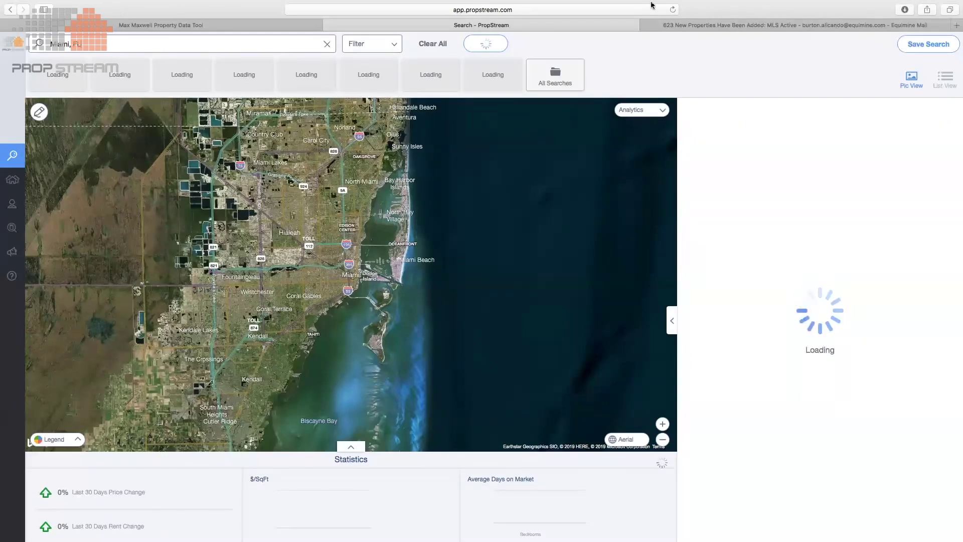
# Step: Reload the page, dismiss the What's New notice, and search for properties in Miami, FL
pyautogui.click(673, 9)
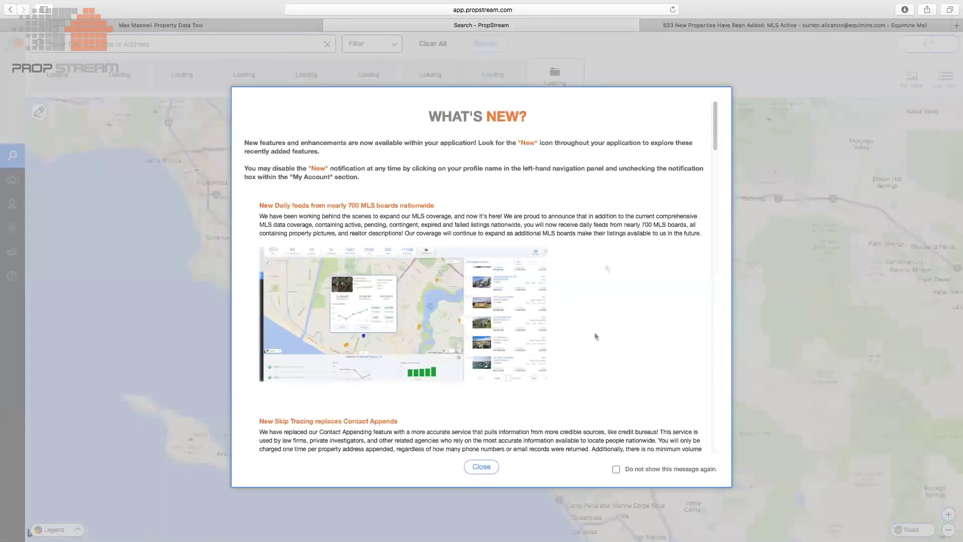
pyautogui.click(485, 468)
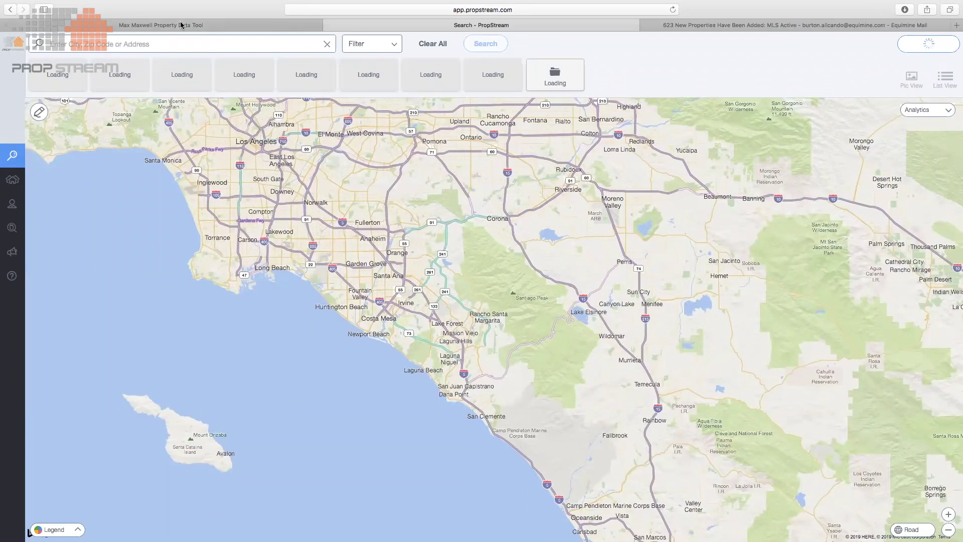
pyautogui.click(174, 44)
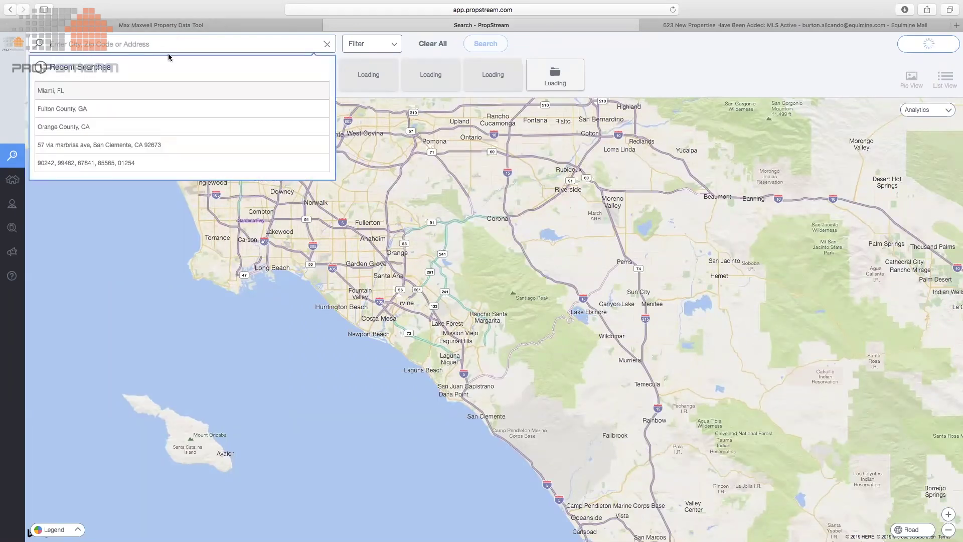
pyautogui.click(122, 92)
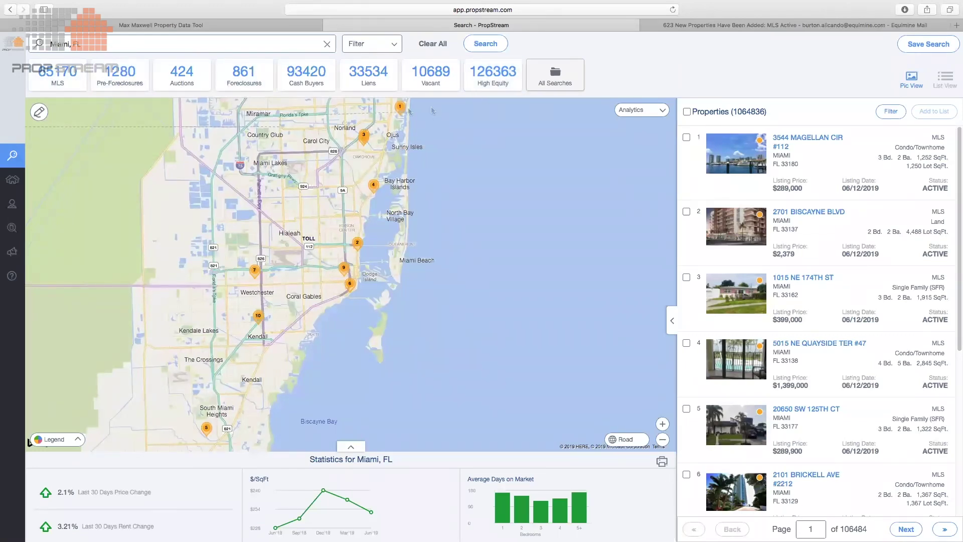
# Step: Show the MLS properties for Miami, FL, and switch the results to Cash Buyers
pyautogui.click(55, 78)
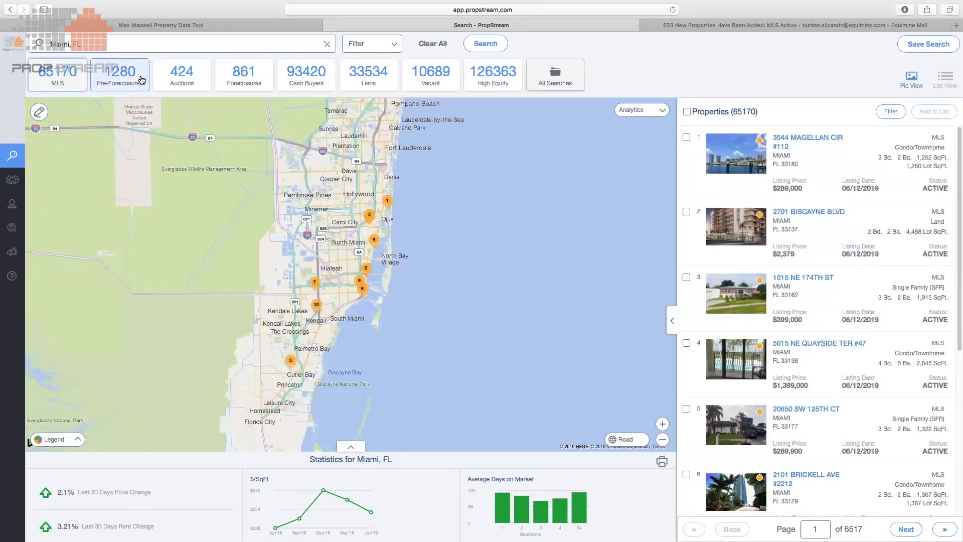
pyautogui.click(293, 87)
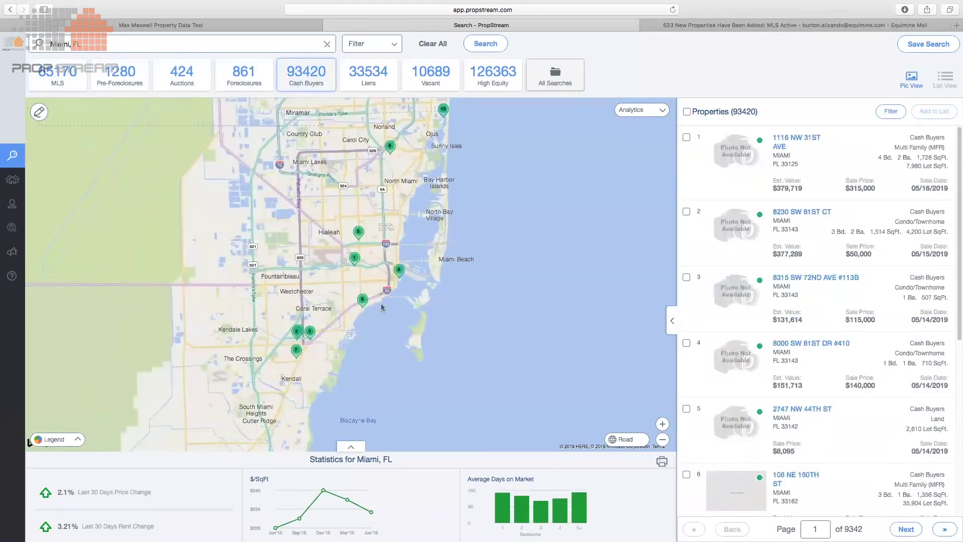
# Step: Expand the market statistics for Miami, FL, review the charts and trends, and collapse them again
pyautogui.click(356, 449)
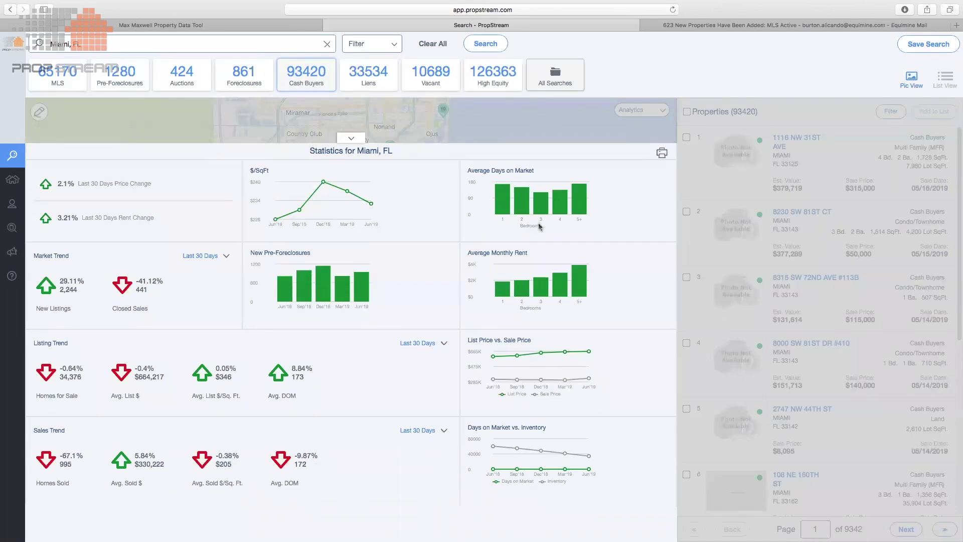
pyautogui.moveTo(541, 212)
pyautogui.click(351, 139)
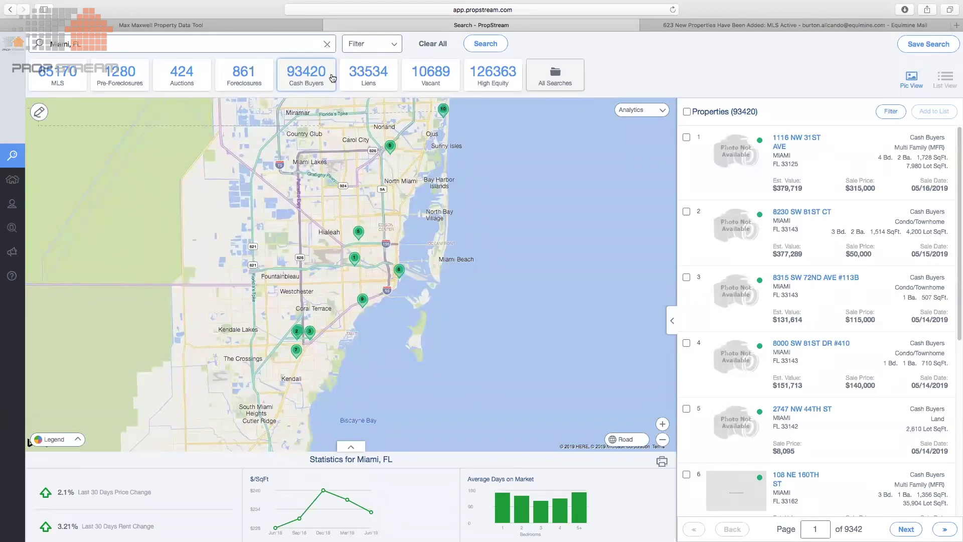
# Step: Draw a four-sided search area on the map from Miami Lakes down to Hialeah and search within it
pyautogui.click(39, 111)
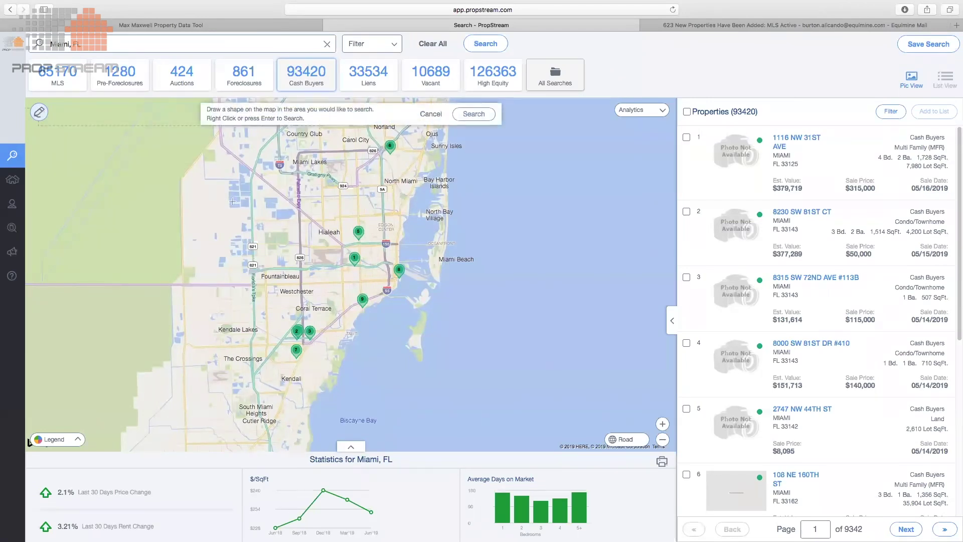
pyautogui.click(300, 160)
pyautogui.click(303, 240)
pyautogui.click(383, 240)
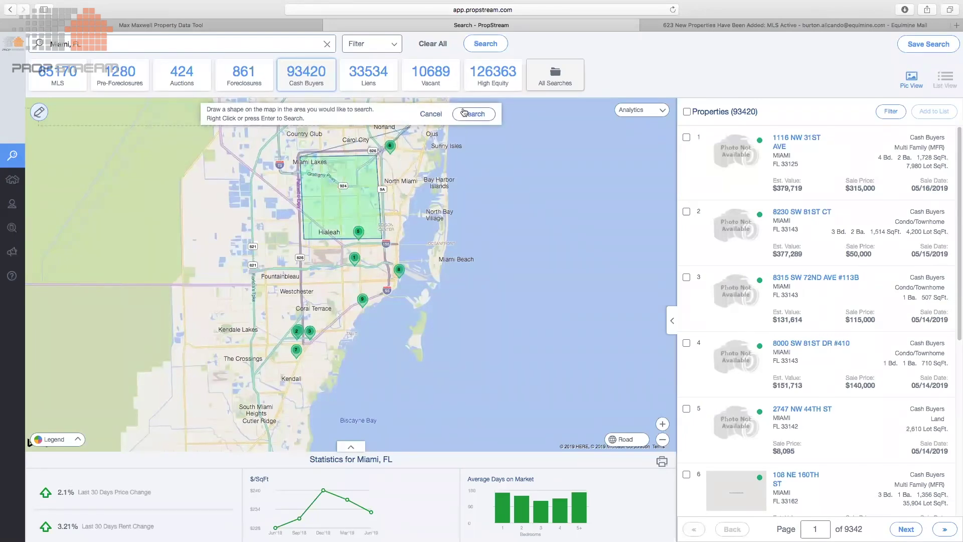
pyautogui.click(462, 113)
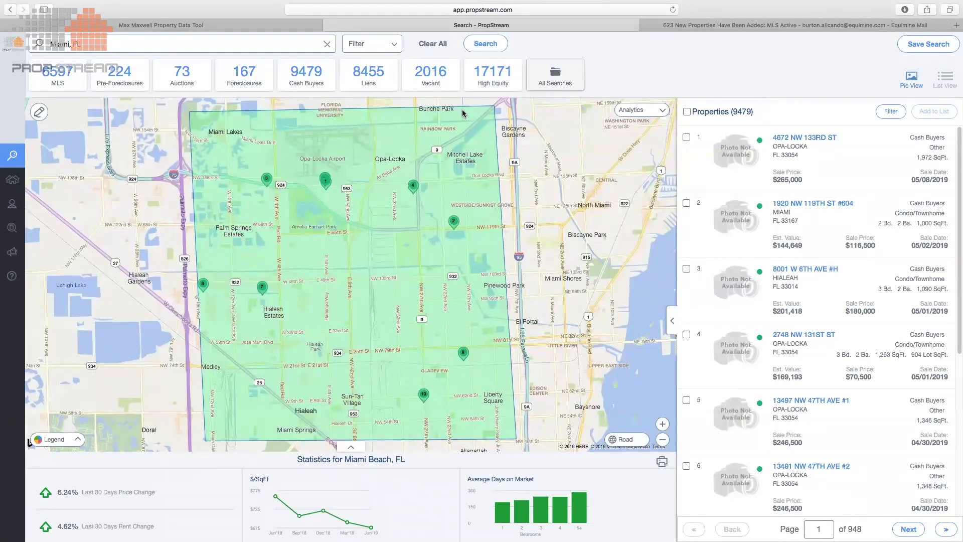
# Step: Overlay the Est. Value heat map on the wider Miami area around the drawn search area
pyautogui.scroll(-2, 556, 275)
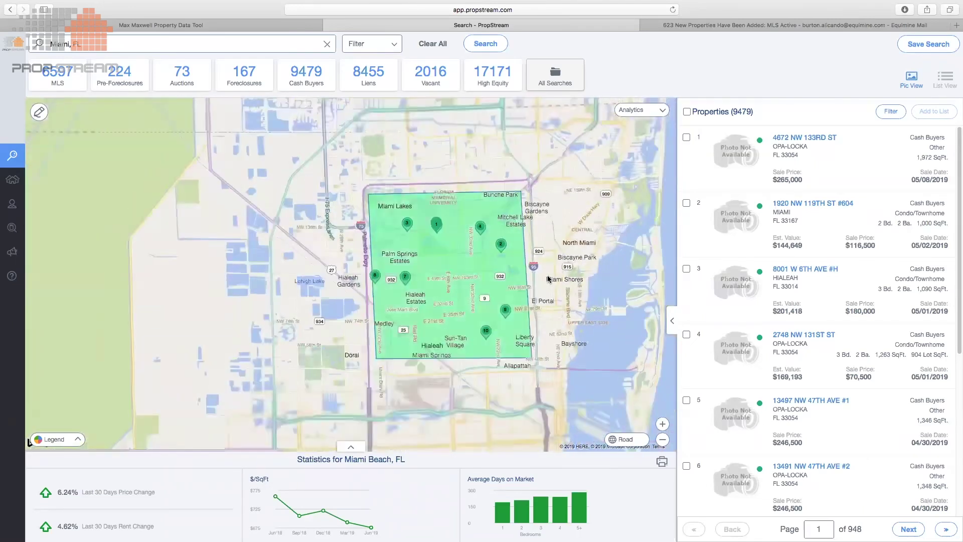
pyautogui.scroll(-2, 555, 274)
pyautogui.moveTo(572, 271); pyautogui.dragTo(533, 313)
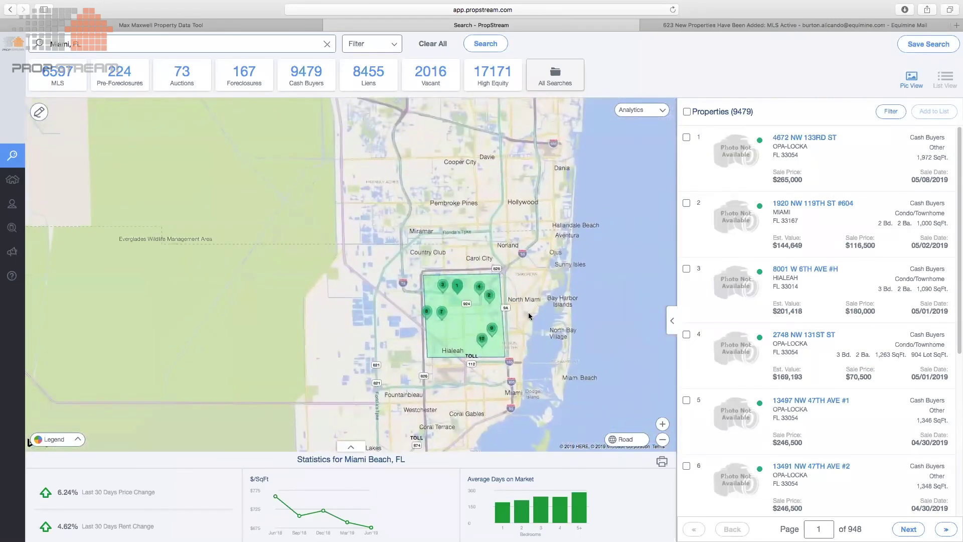
pyautogui.click(649, 114)
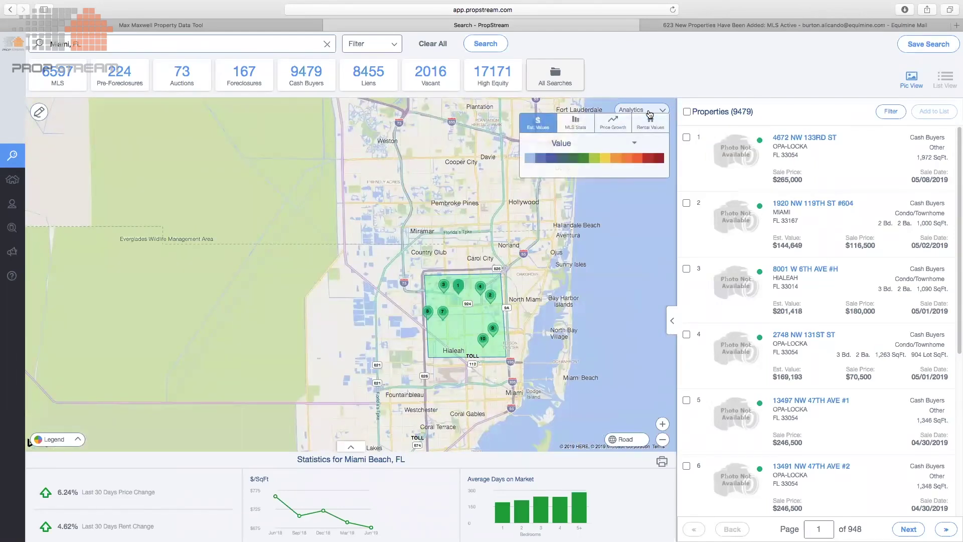
pyautogui.click(573, 145)
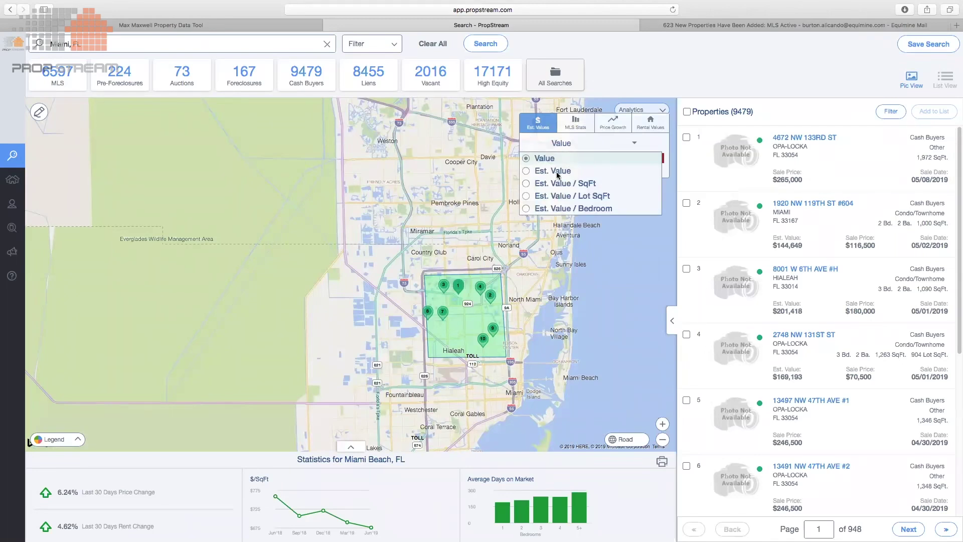
pyautogui.click(553, 171)
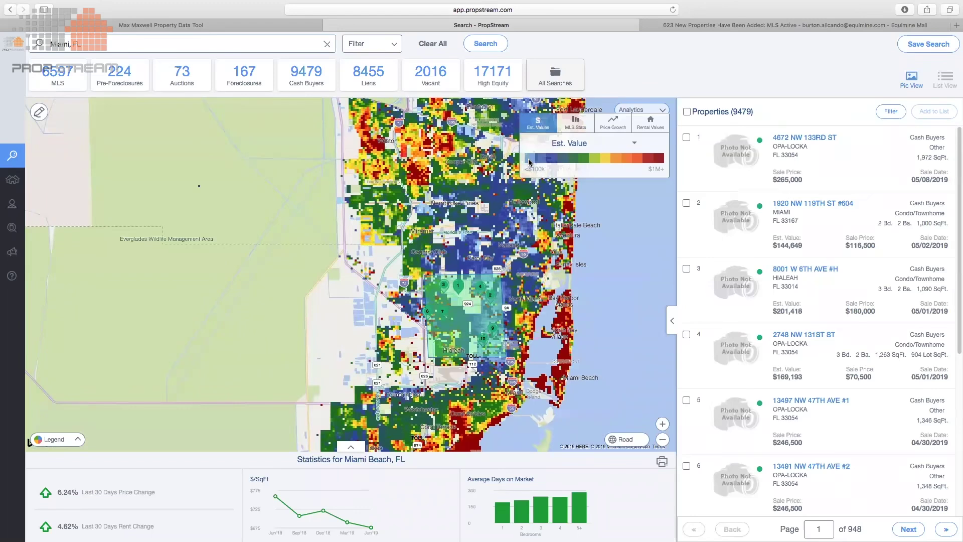
# Step: Switch the map analytics to MLS Stats and display the Listing Price heat map
pyautogui.click(575, 123)
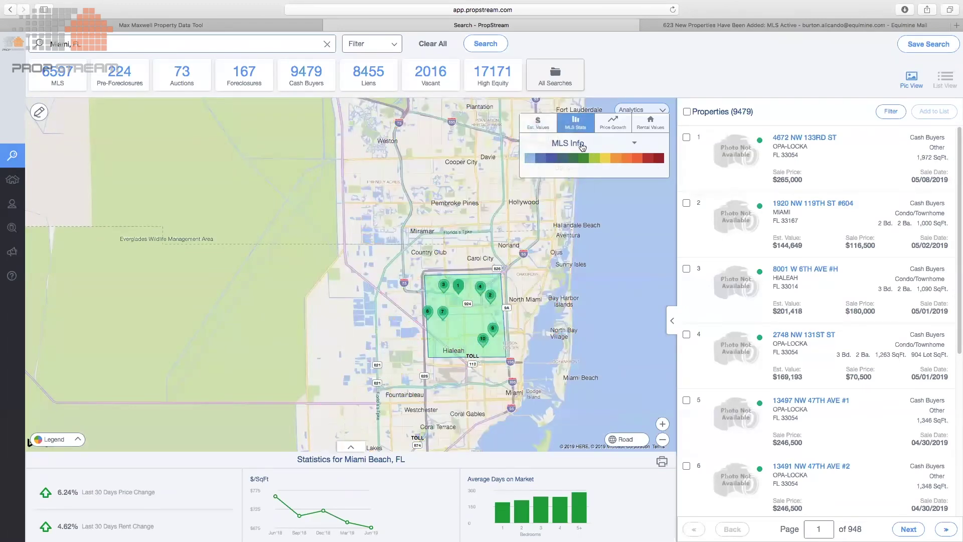
pyautogui.click(582, 145)
pyautogui.click(554, 209)
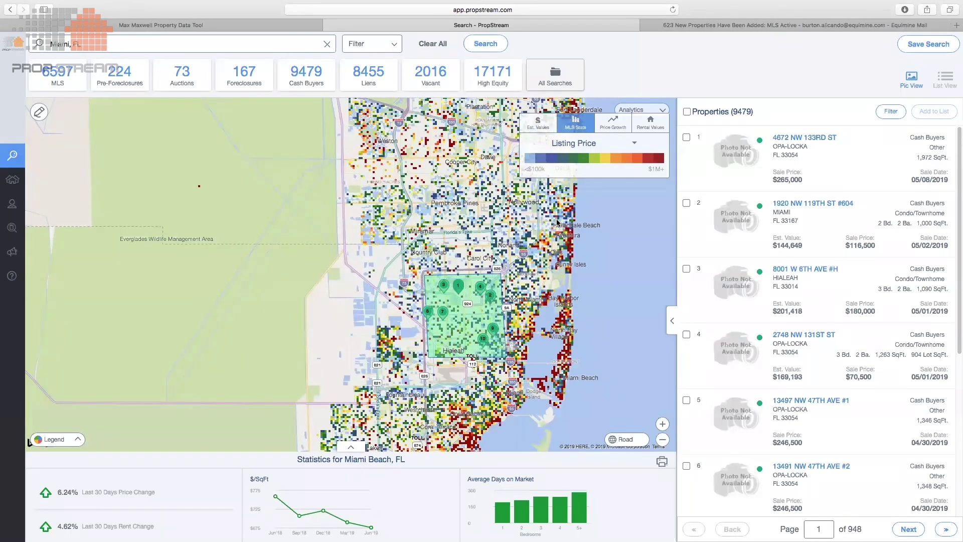
# Step: Switch the map analytics to Price Growth and display the 3 Year Growth heat map
pyautogui.click(613, 123)
pyautogui.click(575, 145)
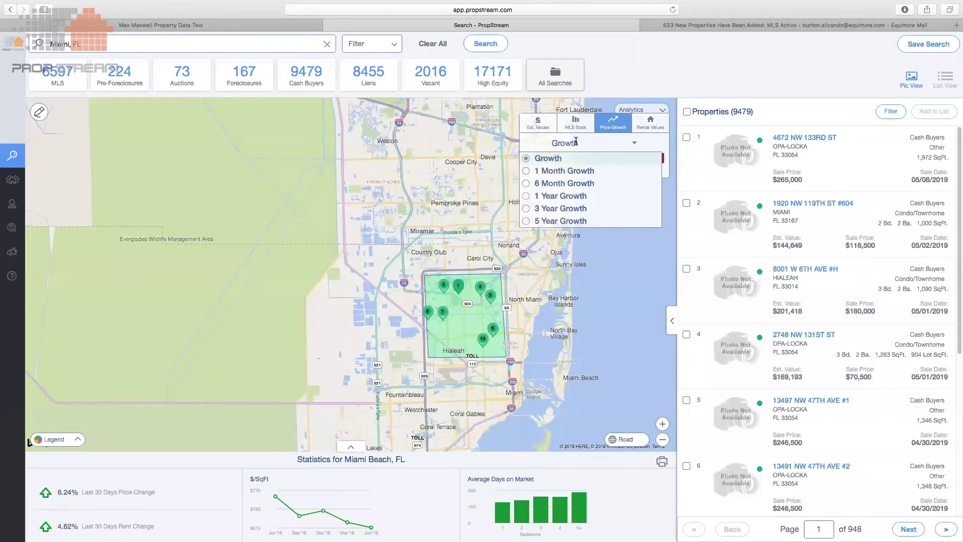
pyautogui.click(561, 209)
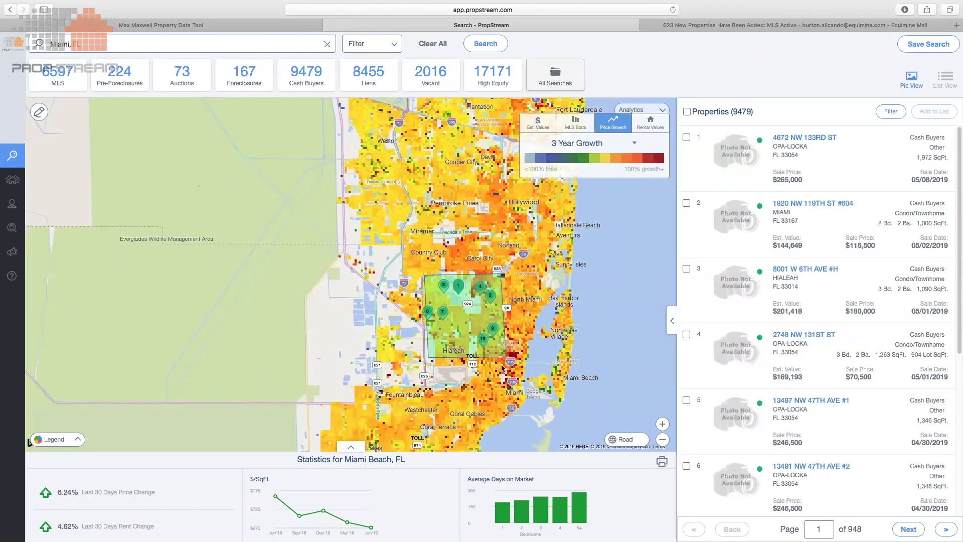
# Step: Switch the map analytics to Rental Values and display the Rent Price heat map
pyautogui.click(638, 128)
pyautogui.click(597, 145)
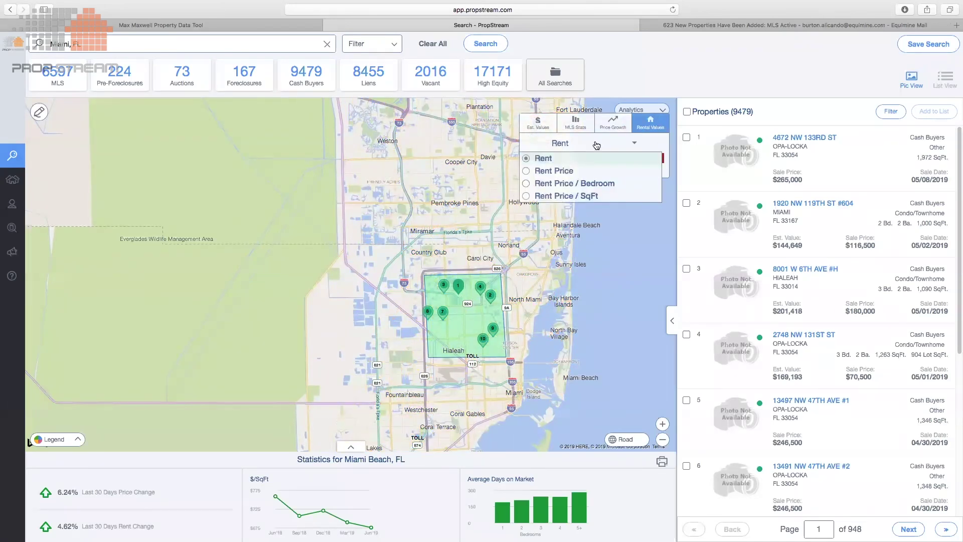
pyautogui.click(582, 170)
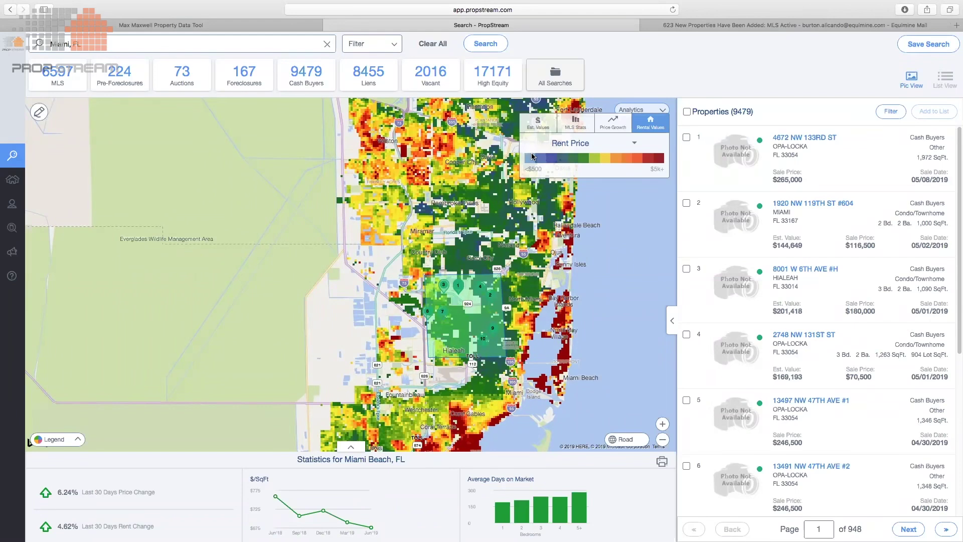
# Step: Return the map analytics from Rental Values to Price Growth with the 3 Year Growth overlay
pyautogui.click(607, 125)
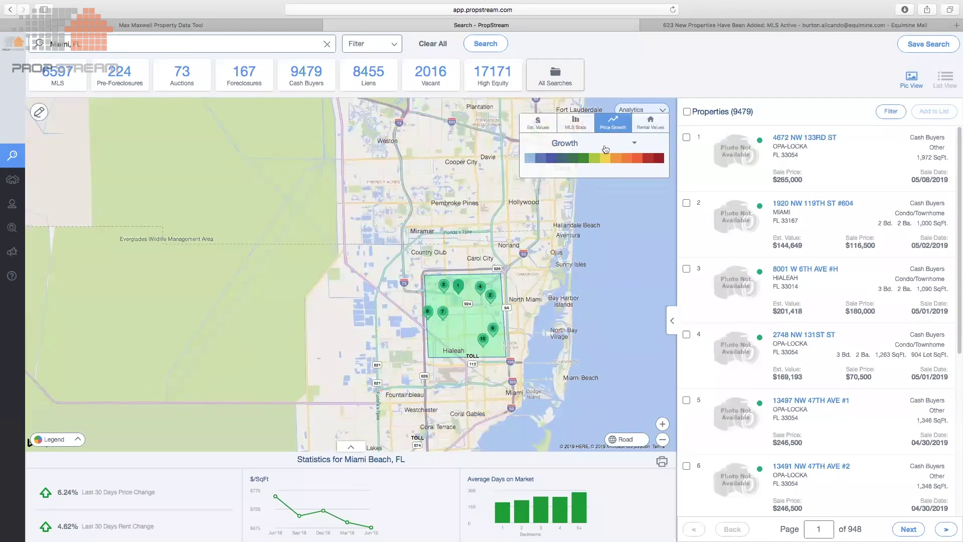
pyautogui.click(606, 146)
pyautogui.click(561, 208)
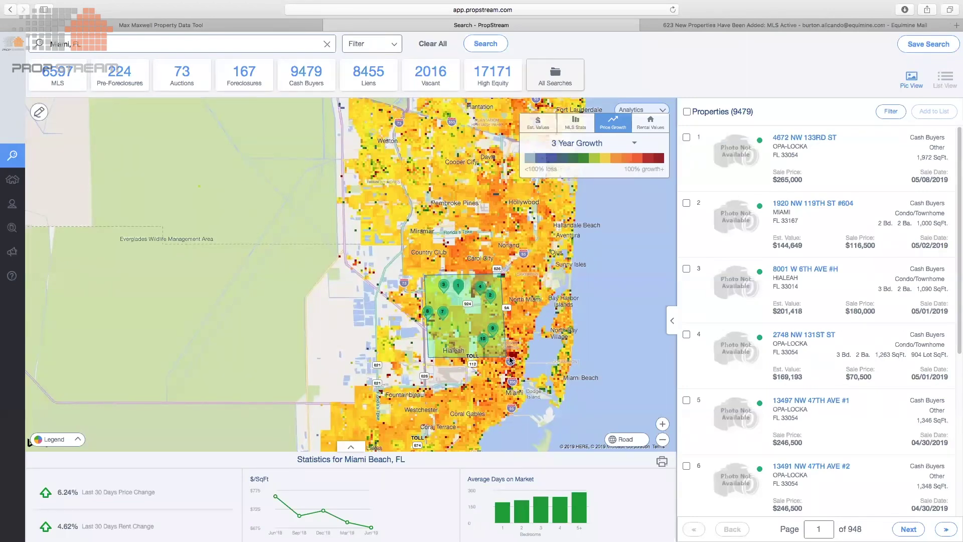
# Step: Open the summary card of a high-growth property on NW 46th St, east of NW 3rd Ave, and examine it
pyautogui.scroll(2, 517, 370)
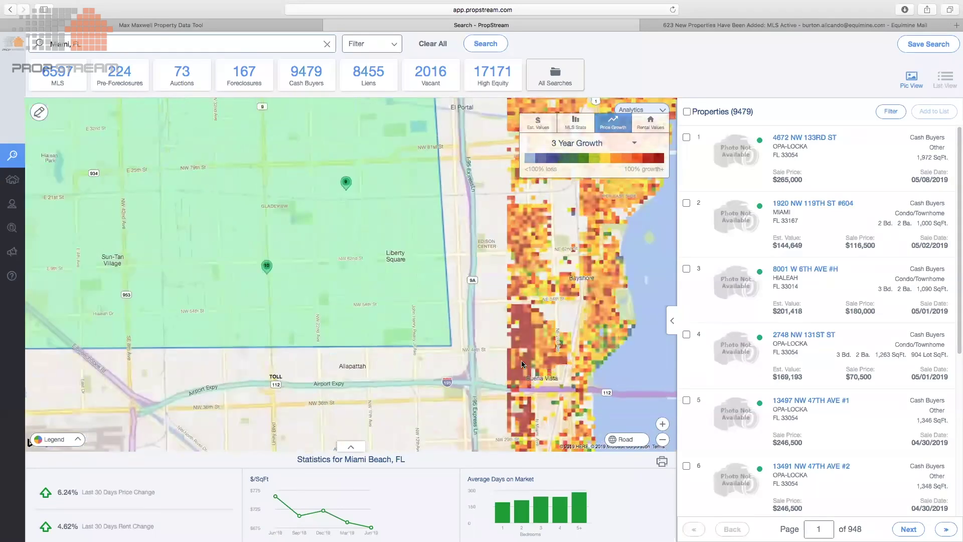
pyautogui.scroll(2, 522, 364)
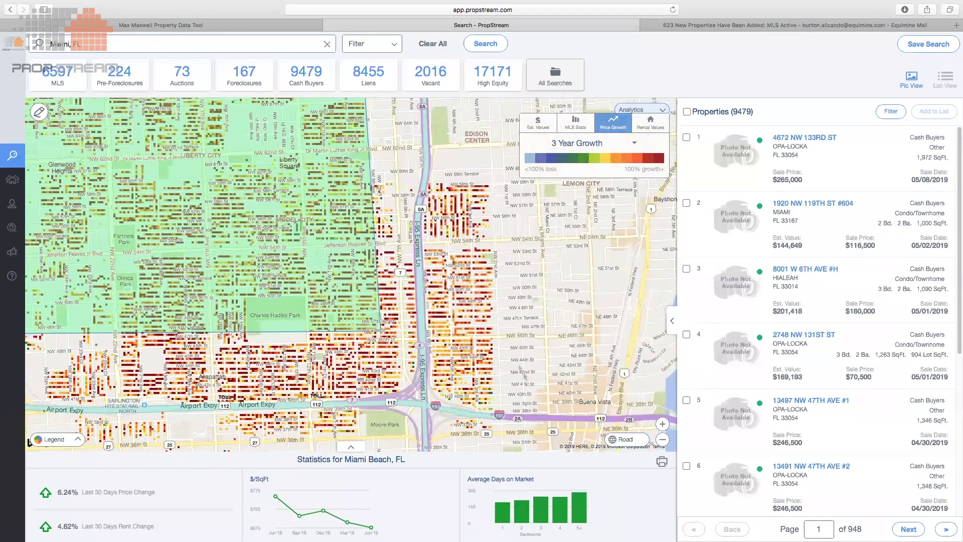
pyautogui.scroll(1, 486, 347)
pyautogui.scroll(3, 415, 276)
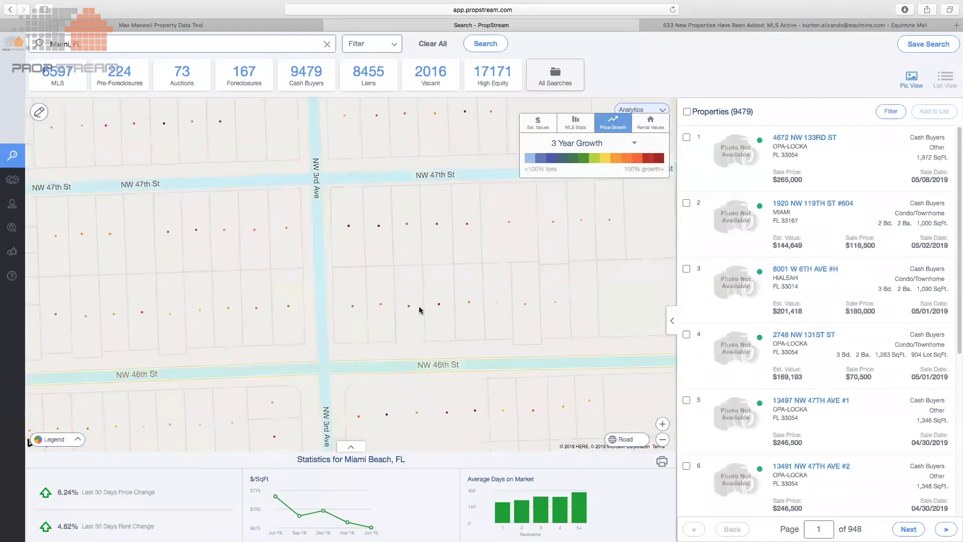
pyautogui.click(439, 307)
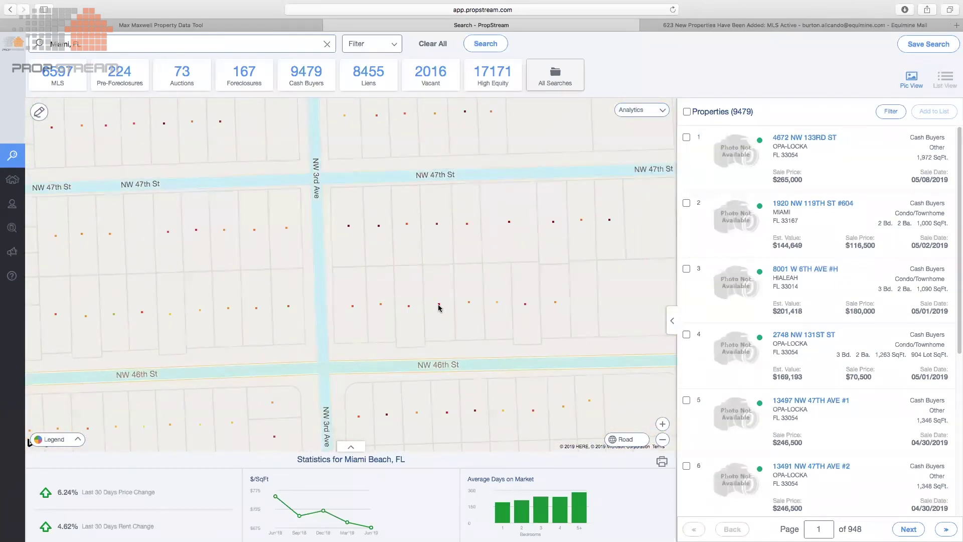
pyautogui.click(439, 307)
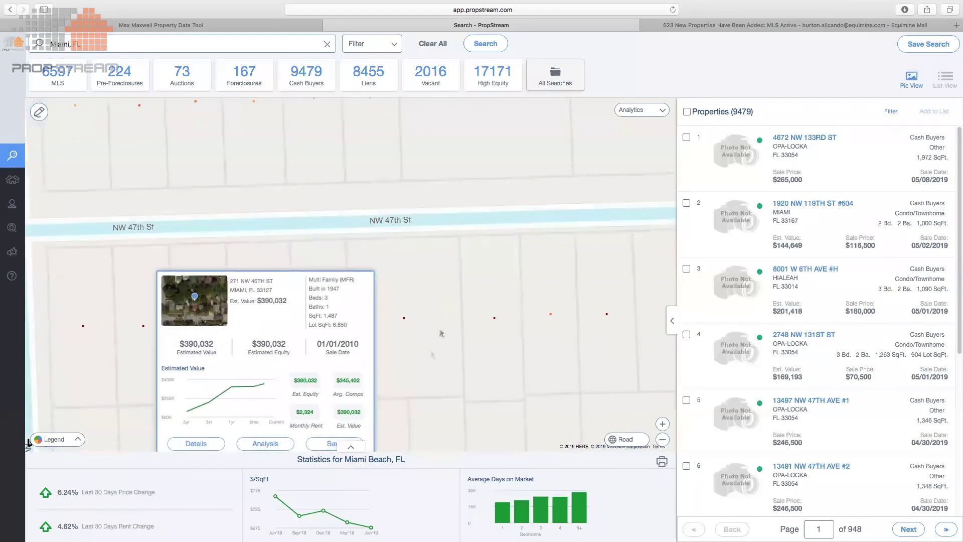
pyautogui.scroll(2, 504, 255)
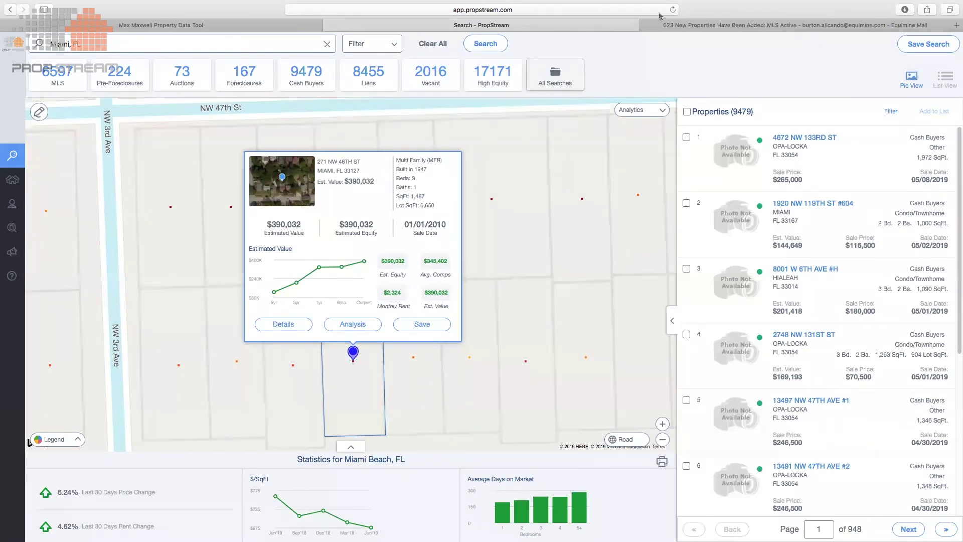
# Step: Clear the Miami search with all its criteria and load the recent search for Fulton County, GA
pyautogui.click(433, 46)
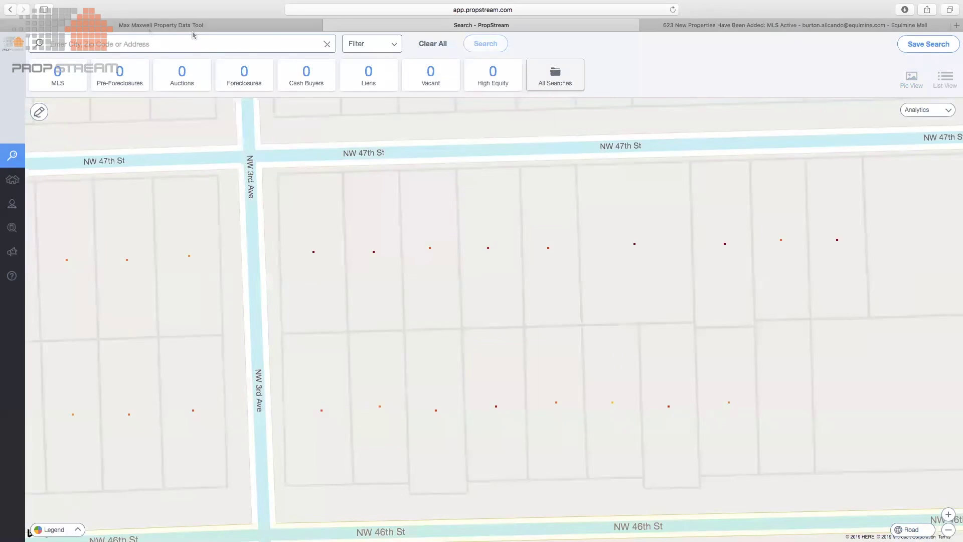
pyautogui.click(144, 41)
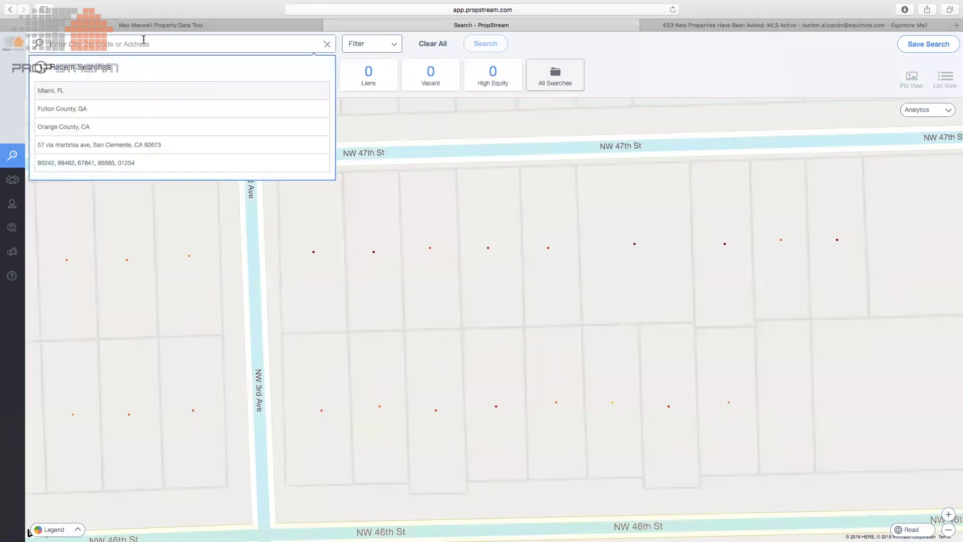
pyautogui.click(108, 115)
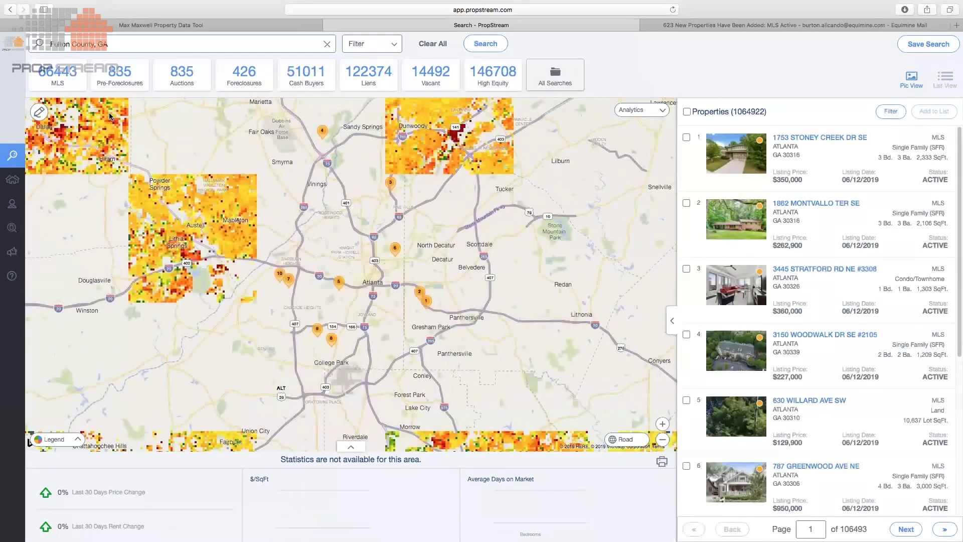
# Step: Remove the 3 Year Growth heat map by resetting the Price Growth overlay to Growth, and close the map analytics
pyautogui.click(639, 111)
pyautogui.click(584, 146)
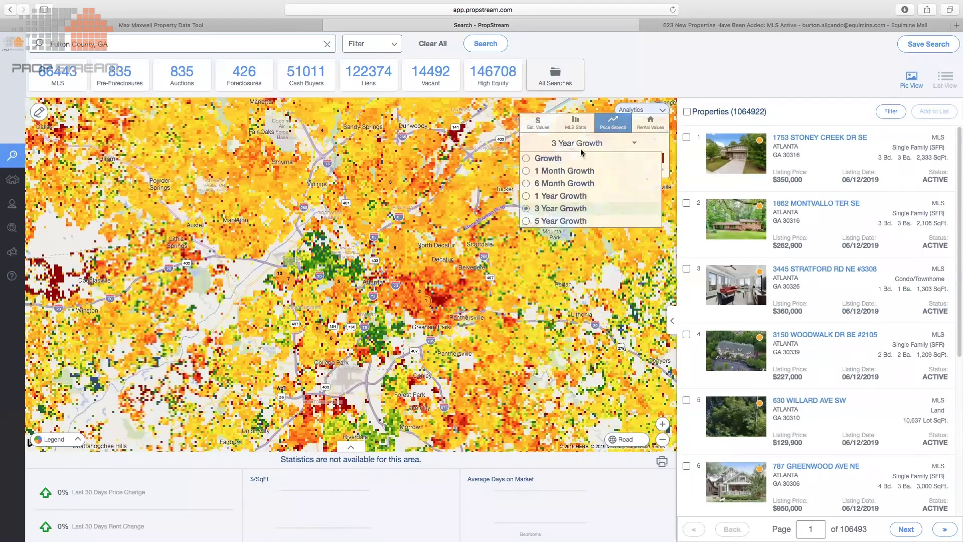
pyautogui.click(550, 159)
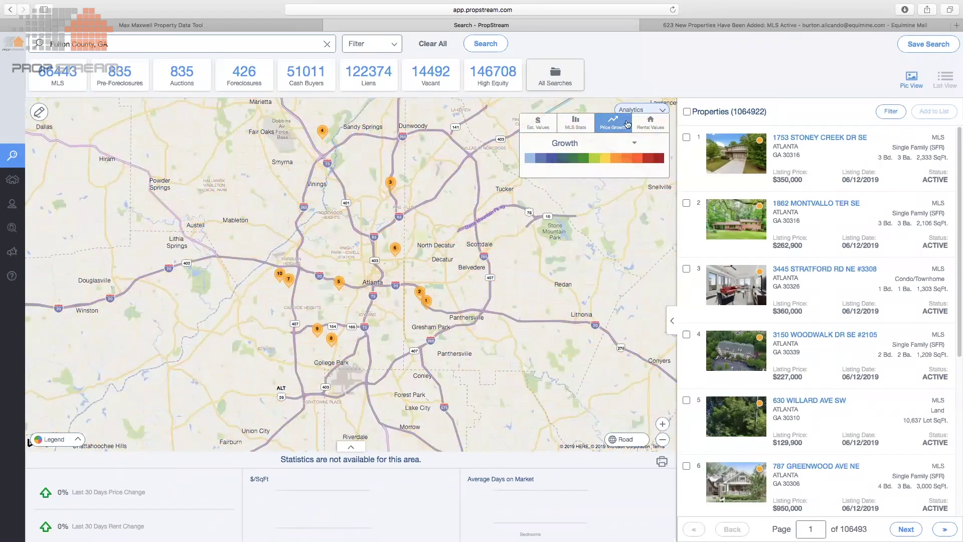
pyautogui.click(638, 112)
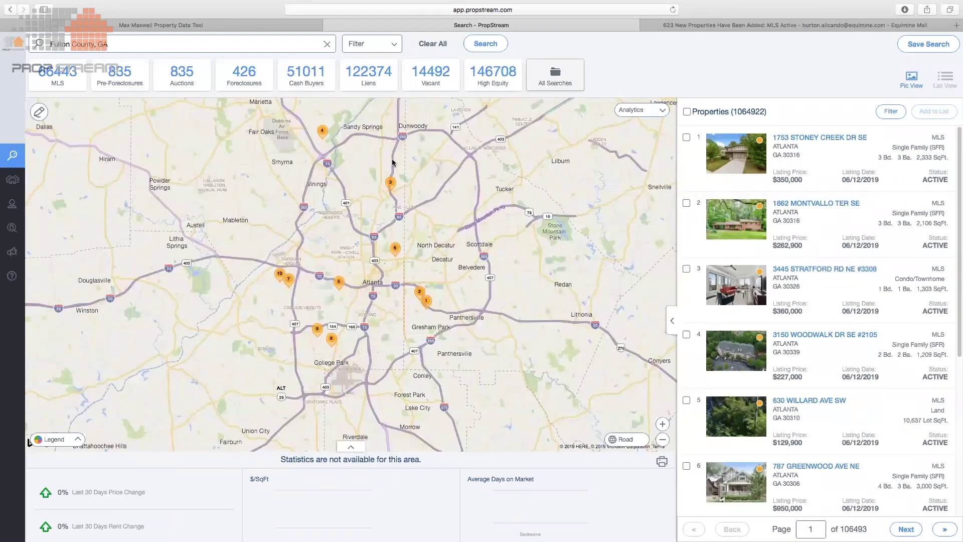
# Step: Limit the Fulton County results to Pre-Foreclosures and view the photos in the first listed property's details
pyautogui.click(119, 83)
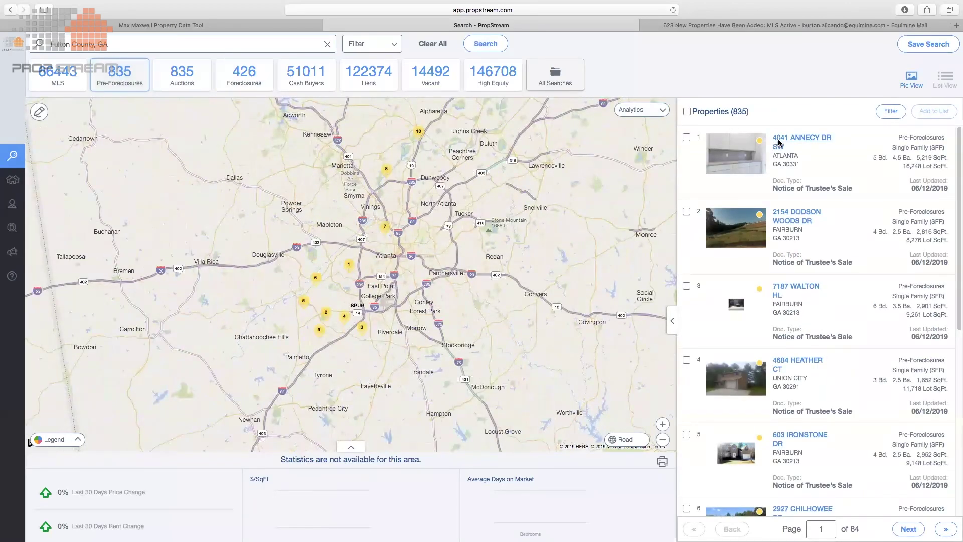
pyautogui.click(779, 143)
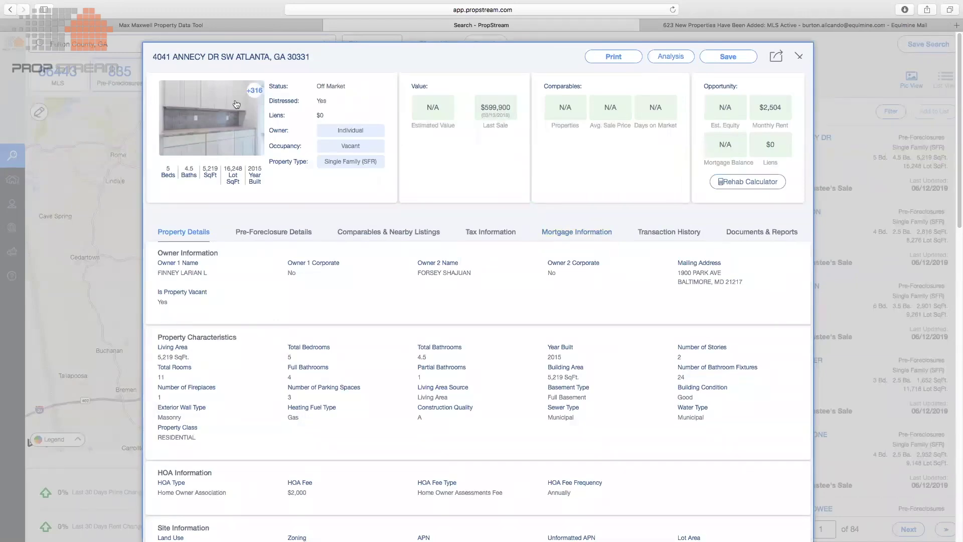
pyautogui.click(227, 118)
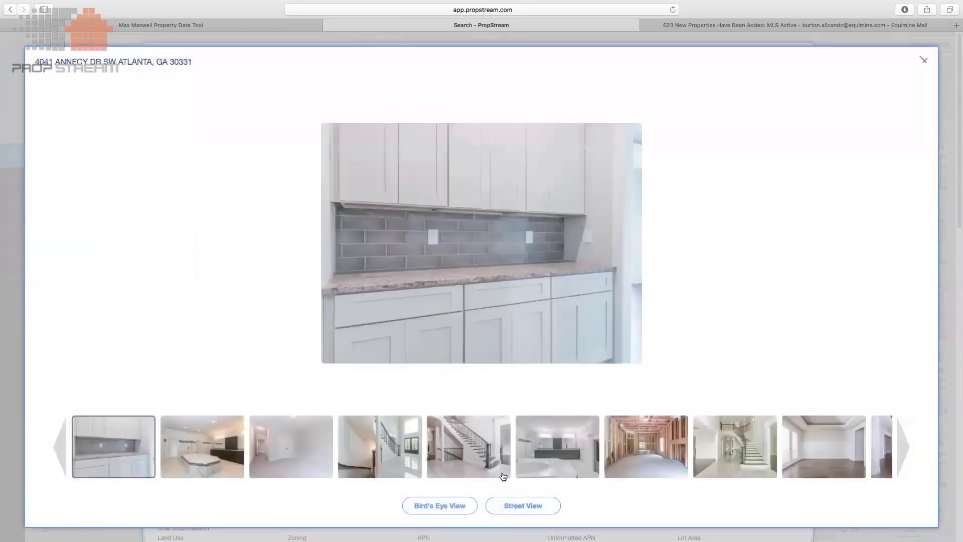
pyautogui.click(486, 453)
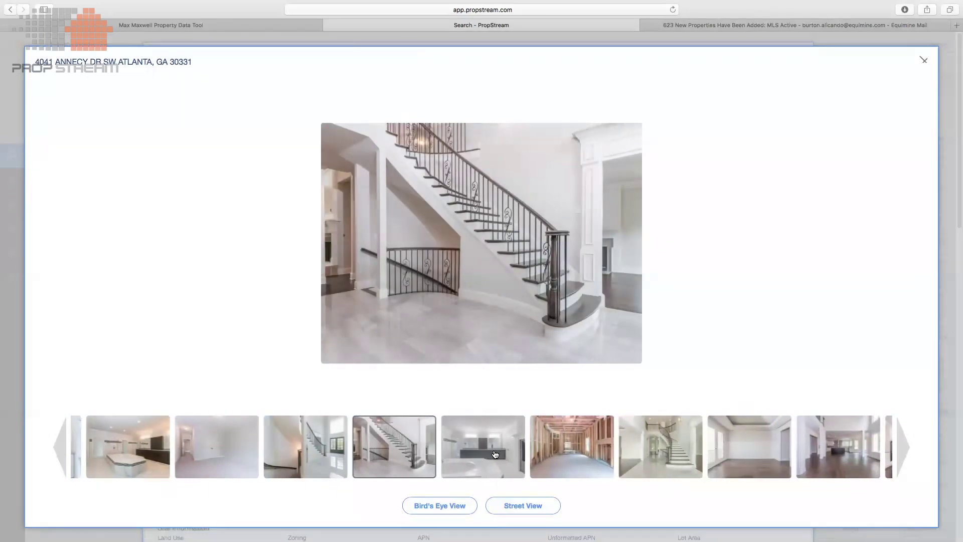
pyautogui.click(927, 62)
pyautogui.click(798, 56)
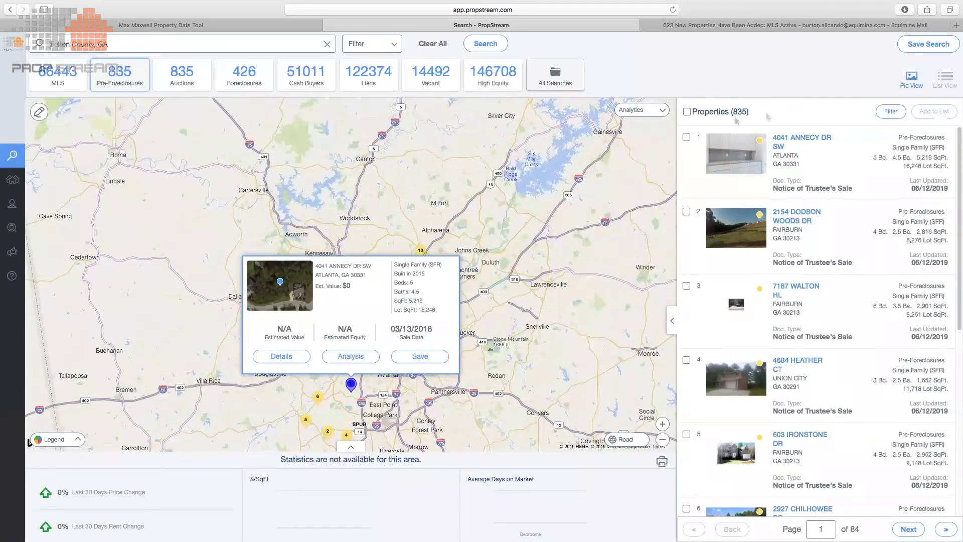
# Step: Filter the Pre-Foreclosures list to Single Family properties with a minimum year built of 1980
pyautogui.click(378, 50)
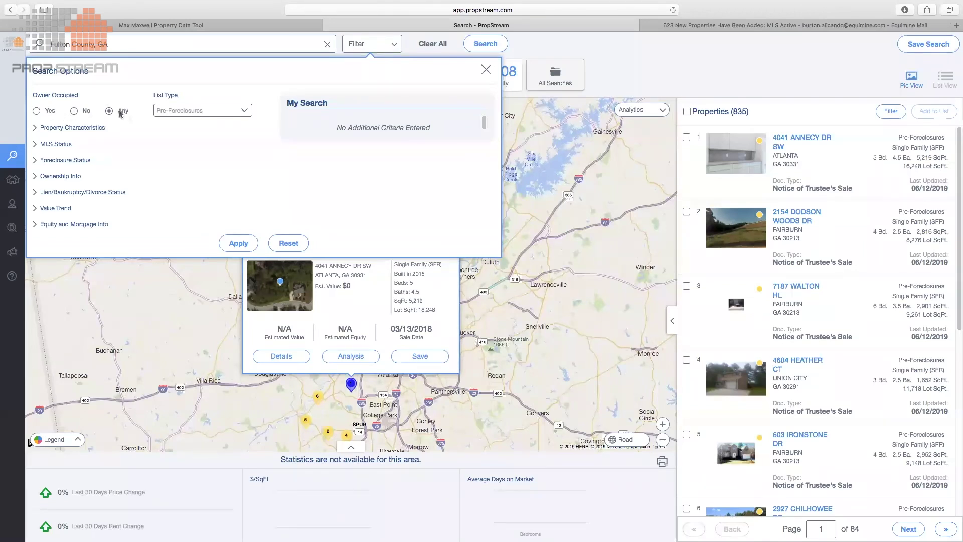
pyautogui.click(199, 112)
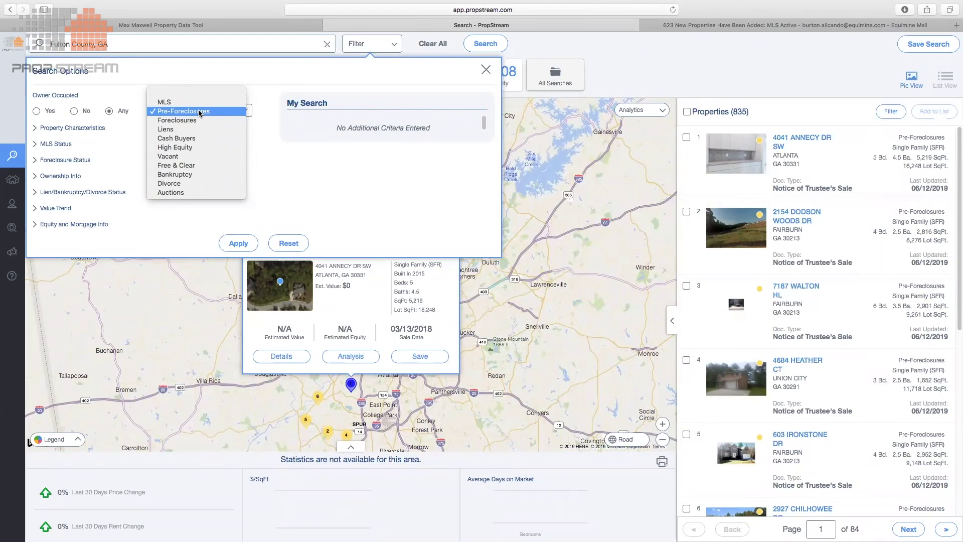
pyautogui.click(199, 111)
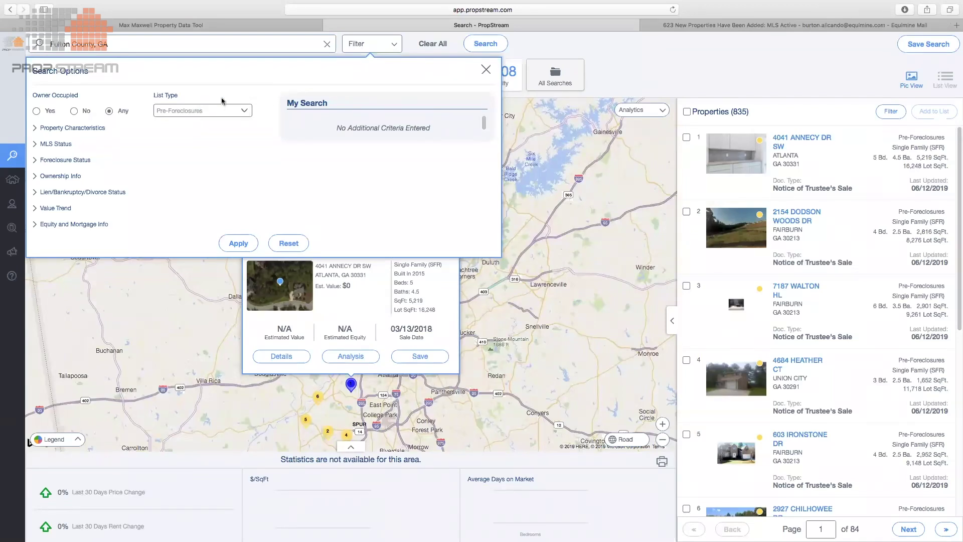
pyautogui.click(78, 128)
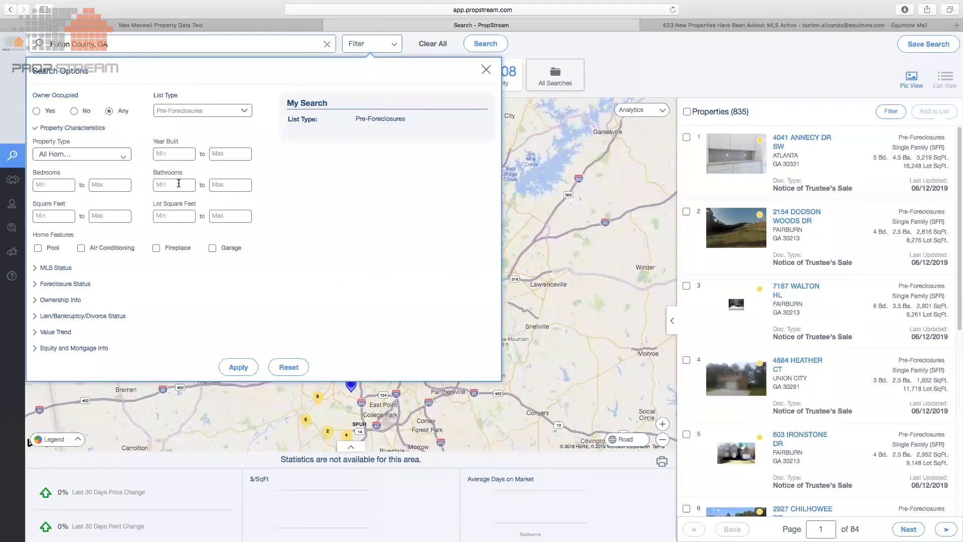
pyautogui.click(95, 155)
pyautogui.click(96, 175)
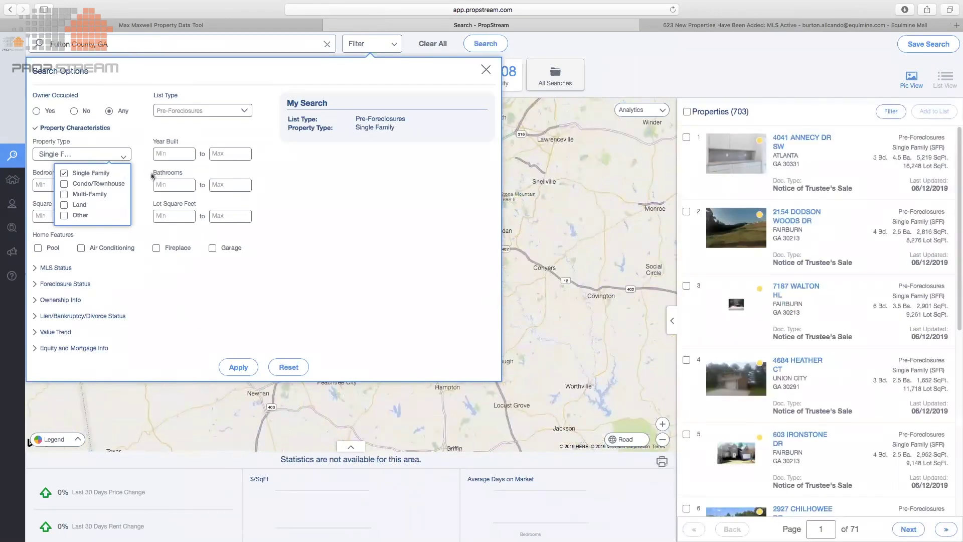
pyautogui.click(173, 153)
pyautogui.write('1980')
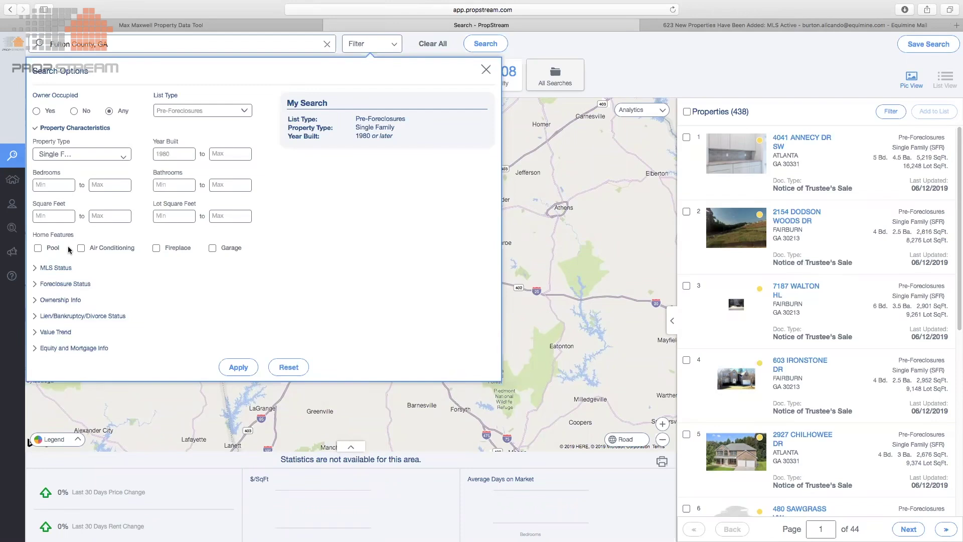
# Step: In the MLS status filters, try the Fail status, clear it again, and set On Market to No
pyautogui.click(69, 272)
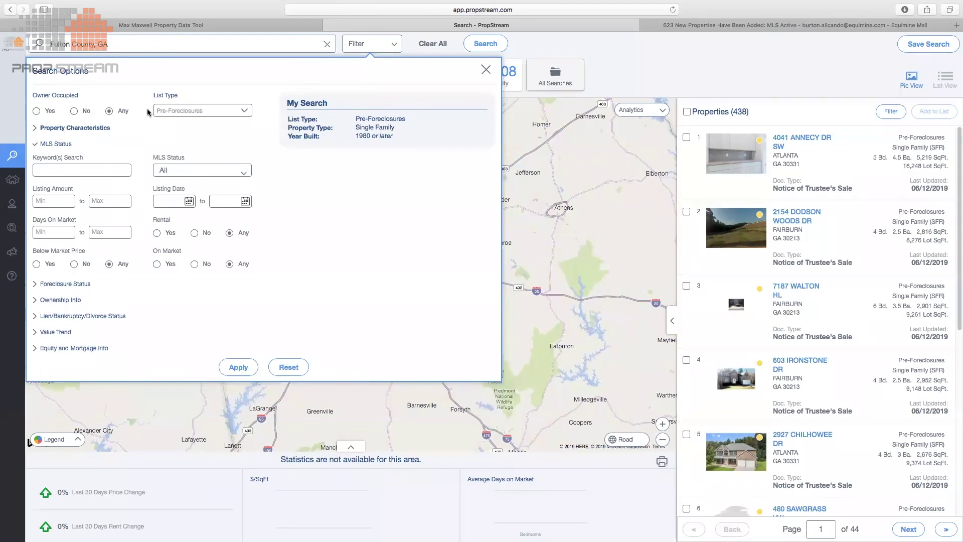
pyautogui.click(380, 44)
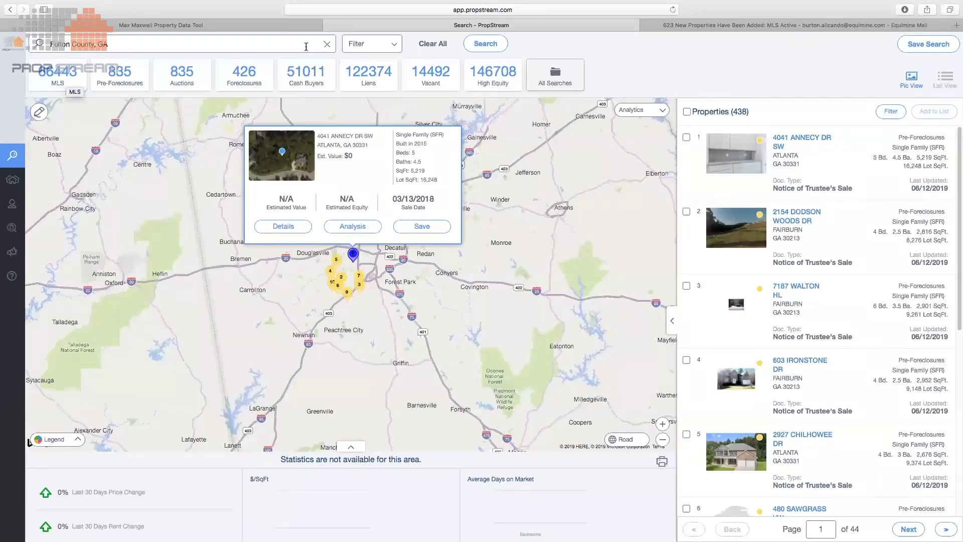
pyautogui.click(363, 50)
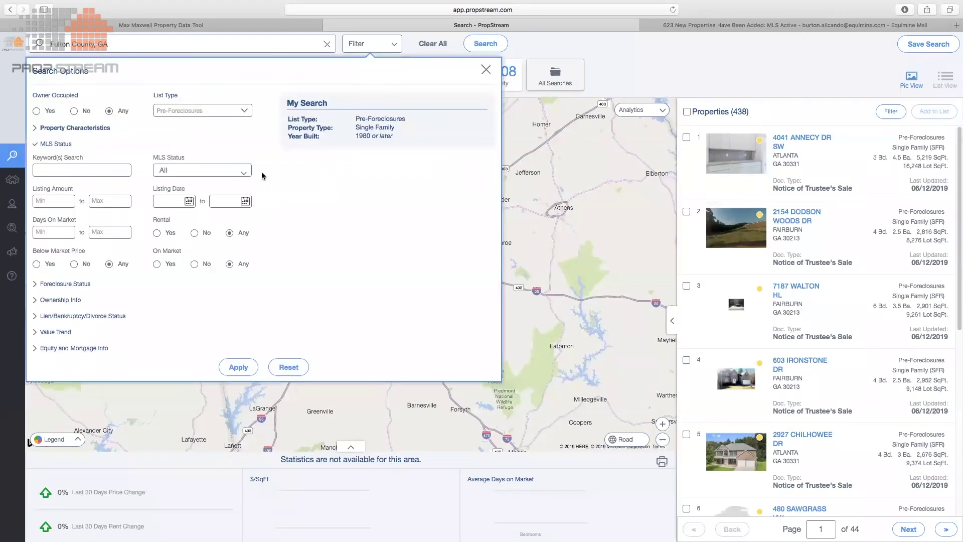
pyautogui.click(189, 173)
pyautogui.click(206, 211)
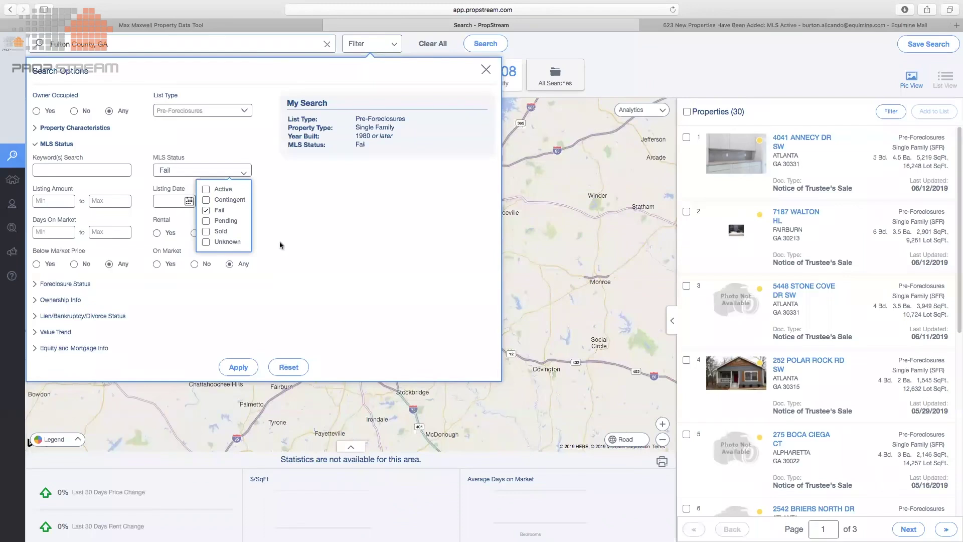
pyautogui.click(206, 210)
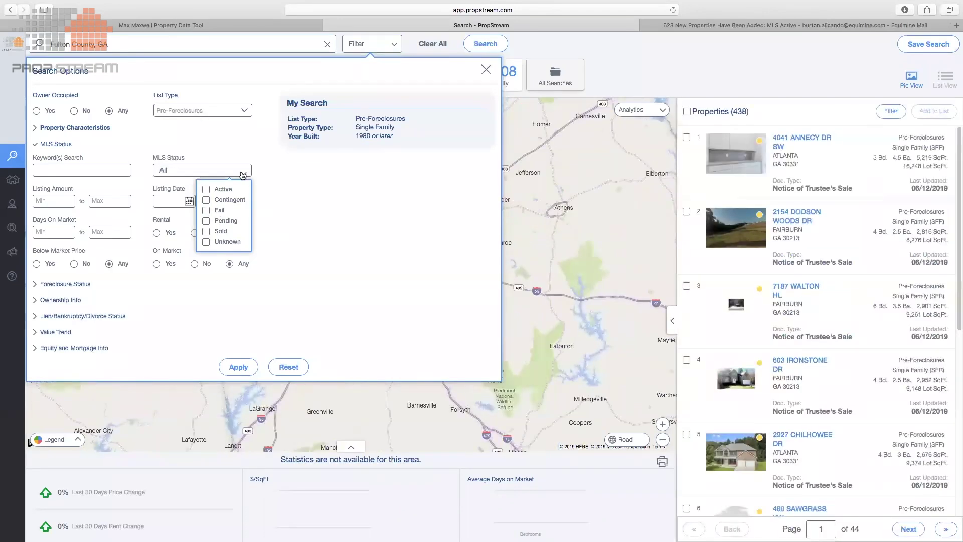
pyautogui.click(183, 170)
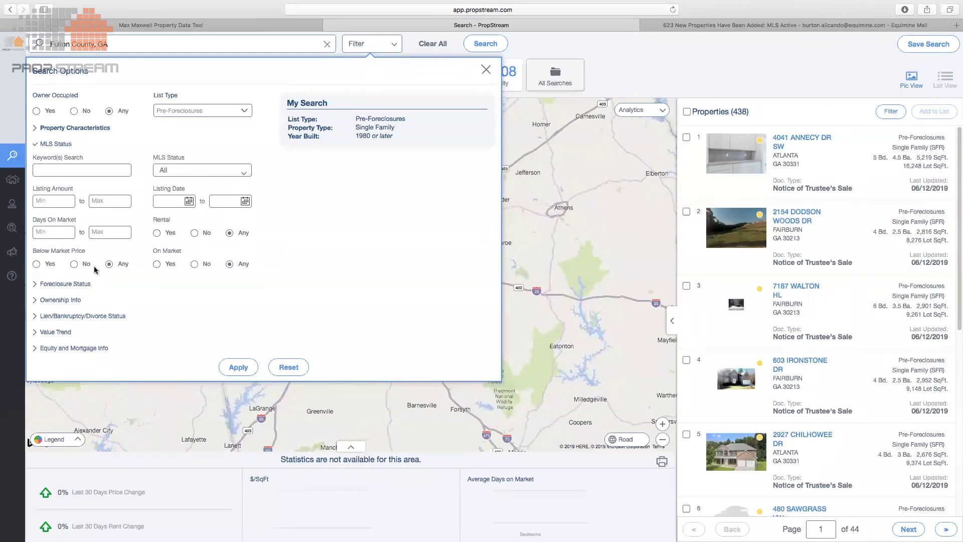
pyautogui.click(195, 265)
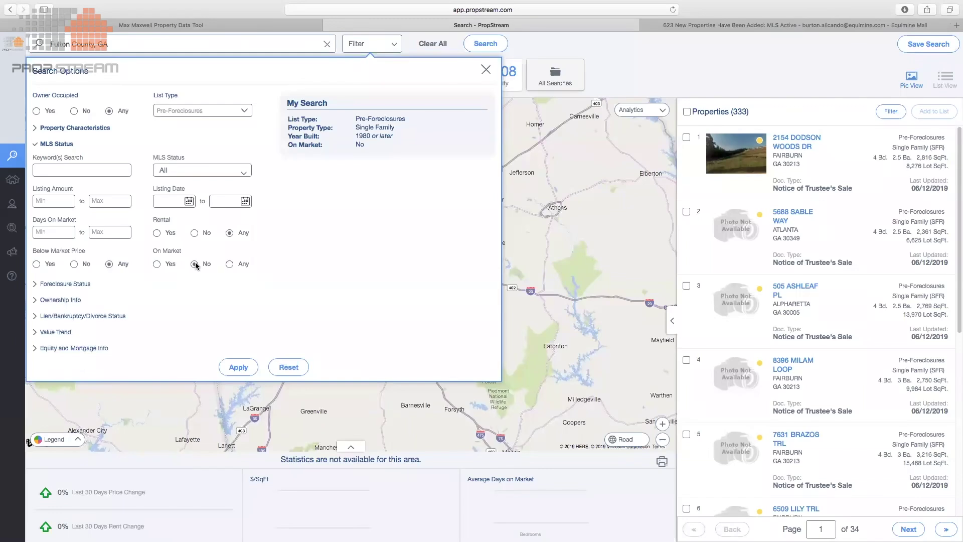
# Step: Restrict the foreclosure document type to Notice of Trustee's Sale, Notice of Default and Lis Pendens
pyautogui.click(83, 284)
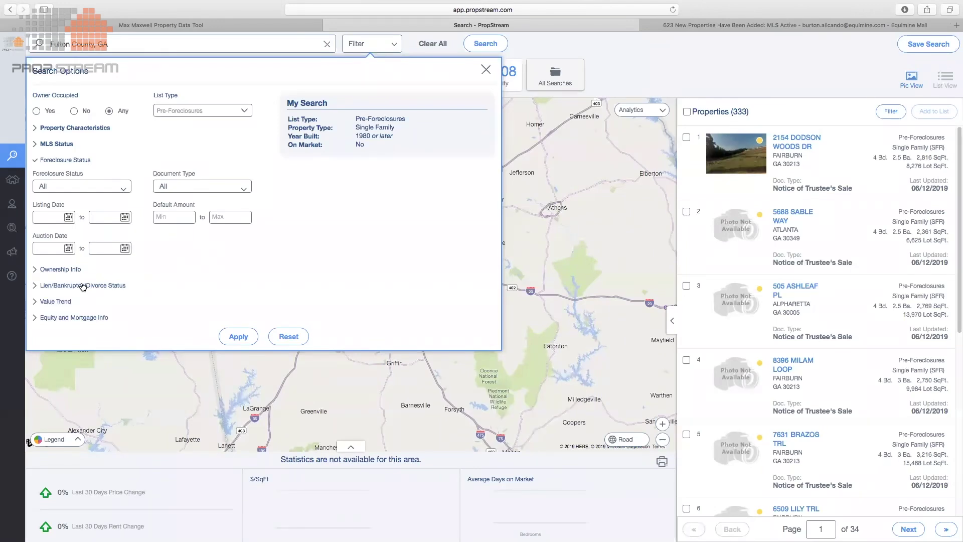
pyautogui.click(157, 189)
pyautogui.click(184, 206)
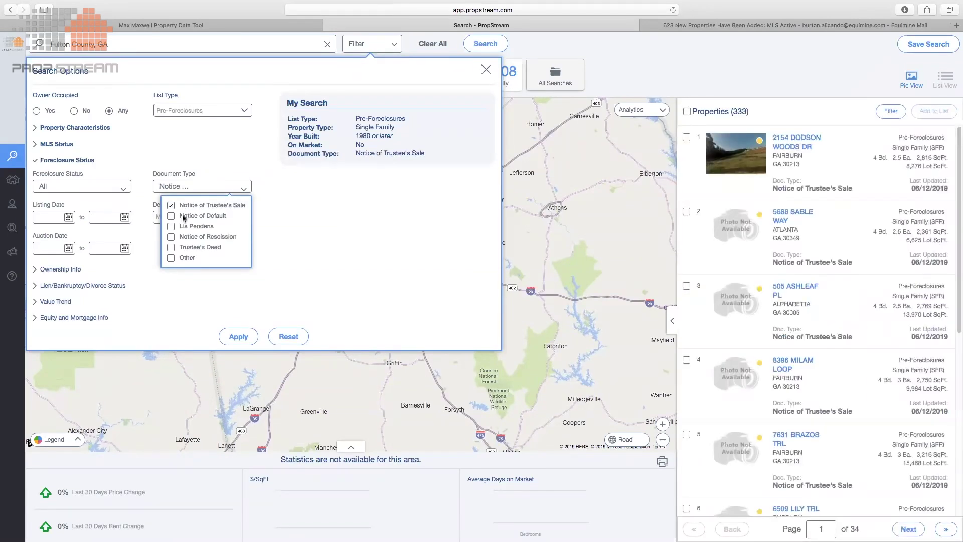
pyautogui.click(182, 217)
pyautogui.click(179, 227)
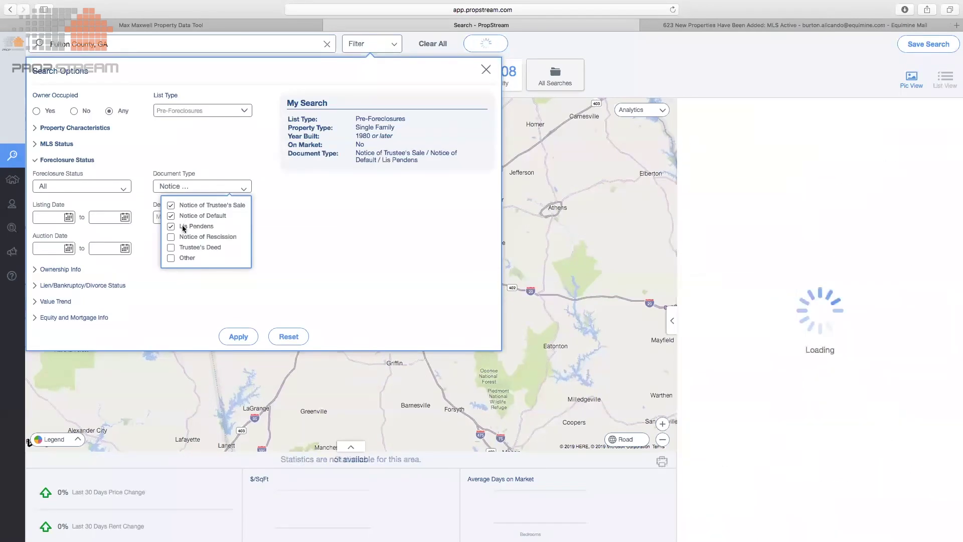
# Step: Set the start of the foreclosure listing date range to 04/01/19
pyautogui.click(69, 216)
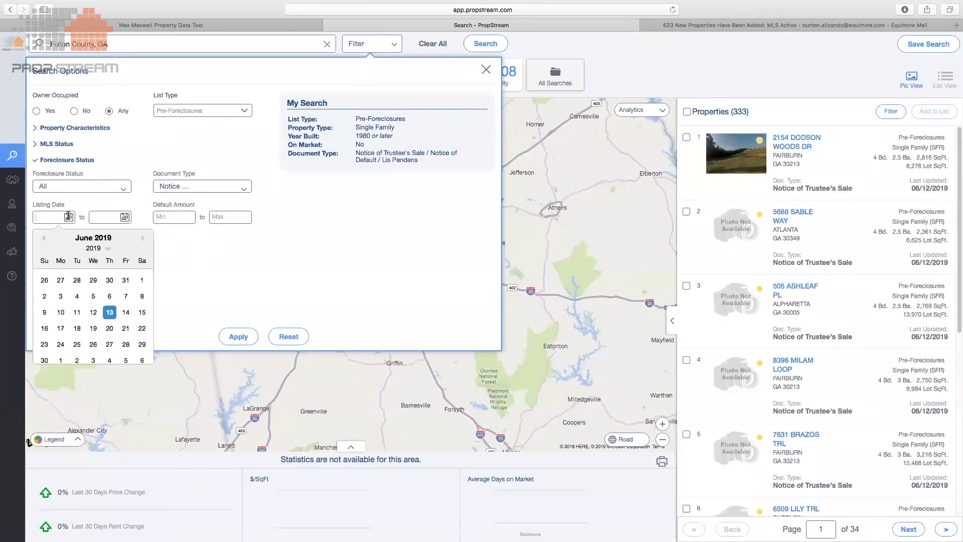
pyautogui.click(44, 239)
pyautogui.click(44, 238)
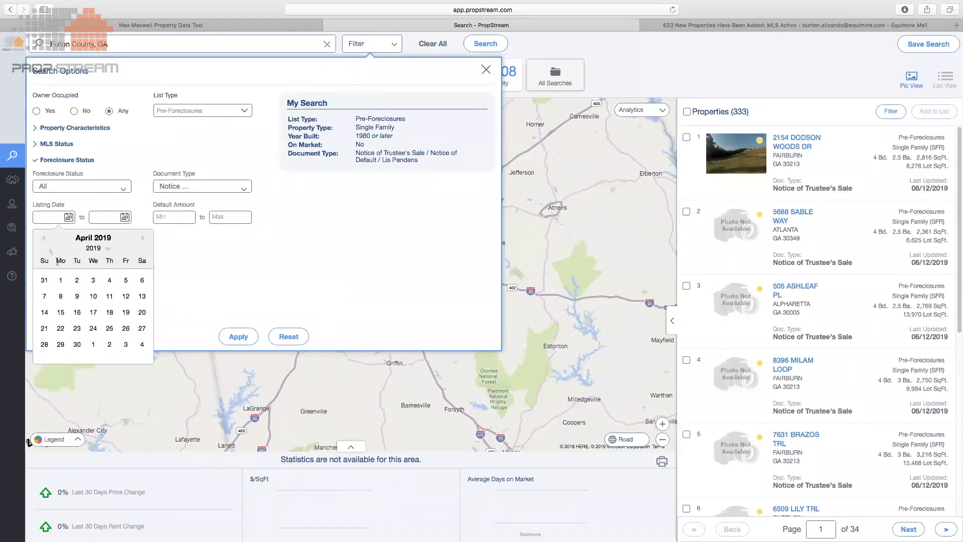
pyautogui.click(61, 280)
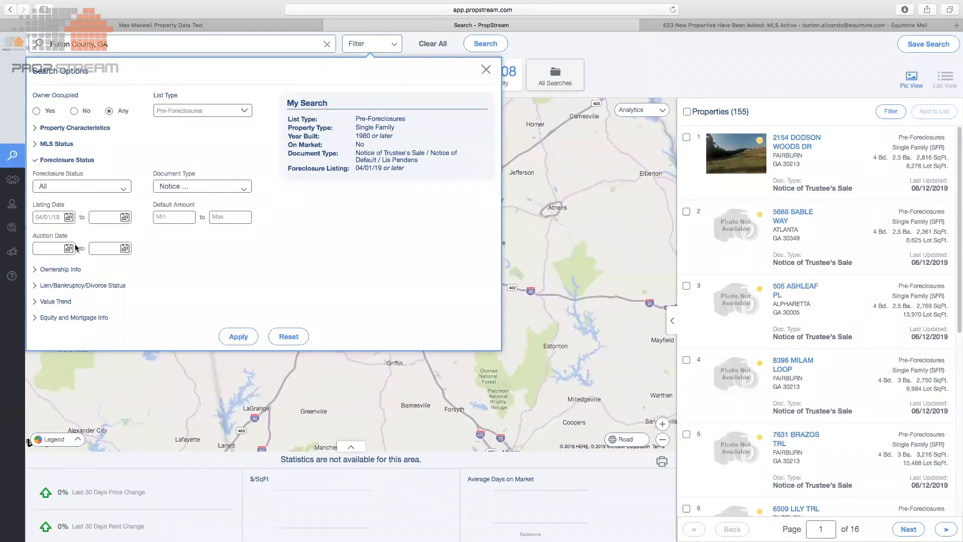
# Step: Set the minimum years of ownership to 5 and the owner type to Individual
pyautogui.click(61, 268)
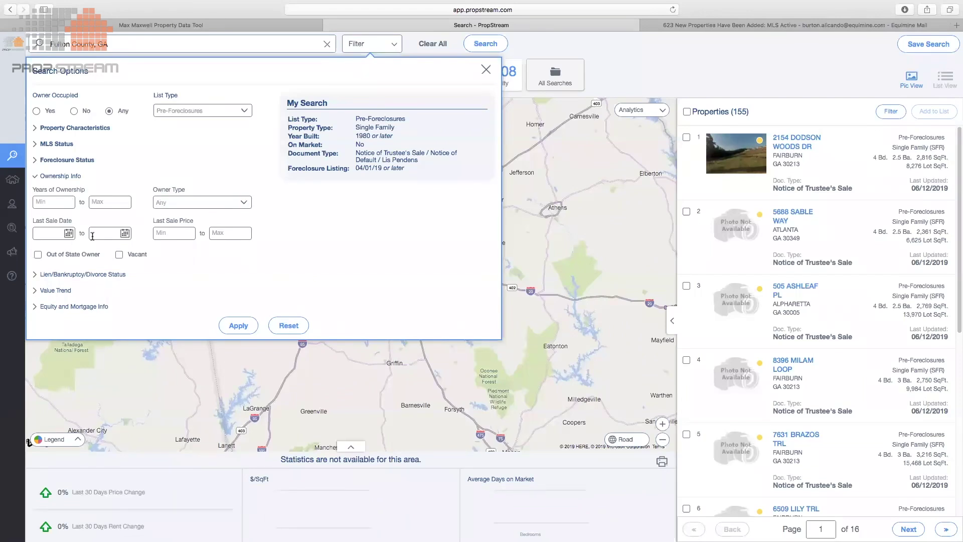
pyautogui.click(61, 198)
pyautogui.write('5')
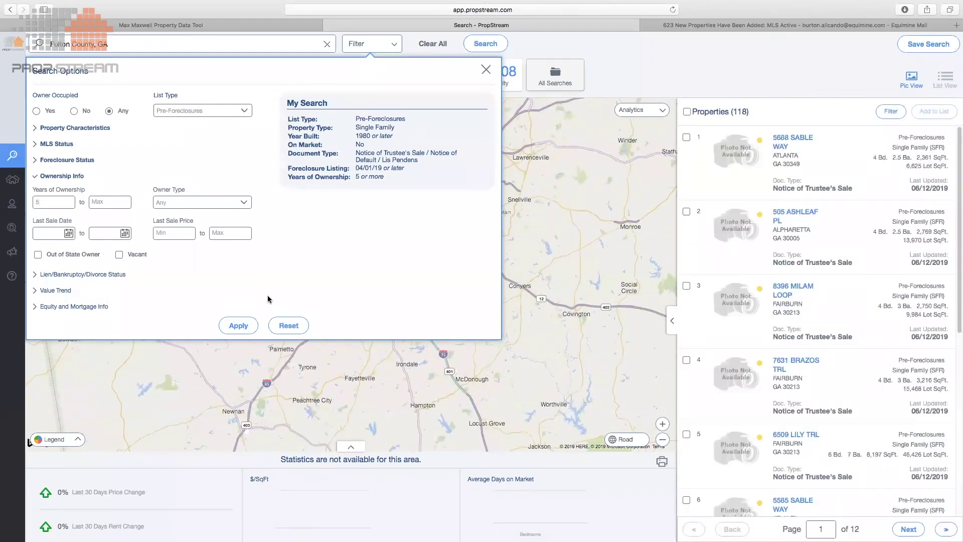
pyautogui.click(191, 198)
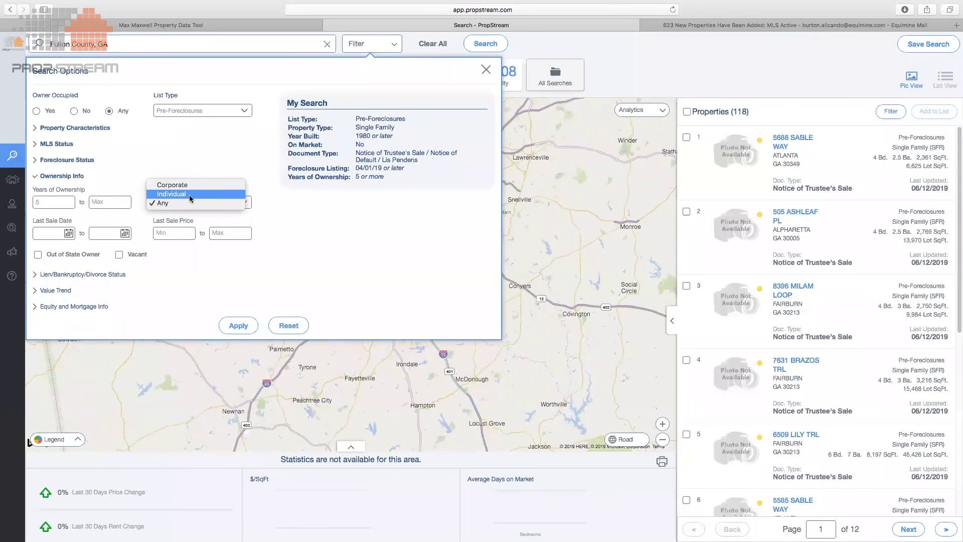
pyautogui.click(190, 198)
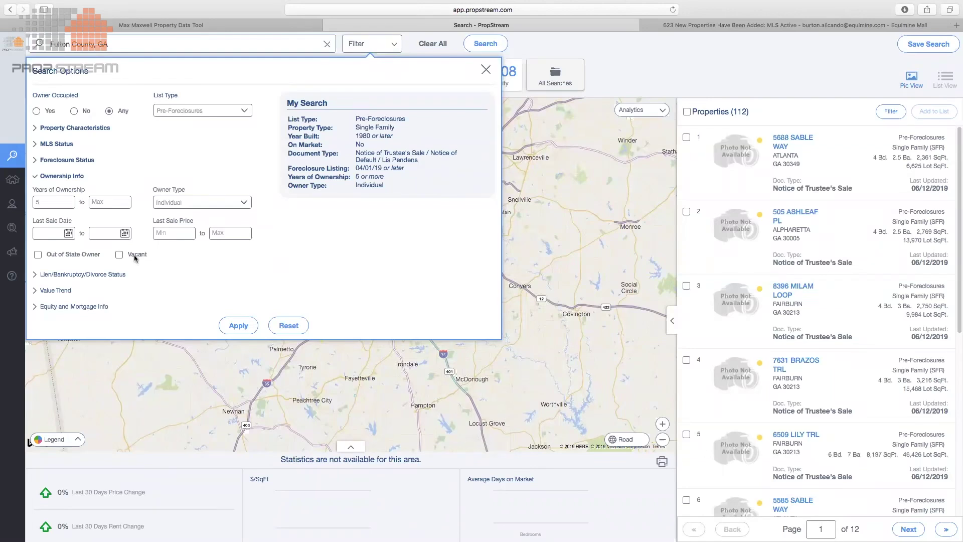
# Step: Review the lien, value trend and equity and mortgage filters, including the loan types, and apply the pre-foreclosure criteria
pyautogui.click(114, 275)
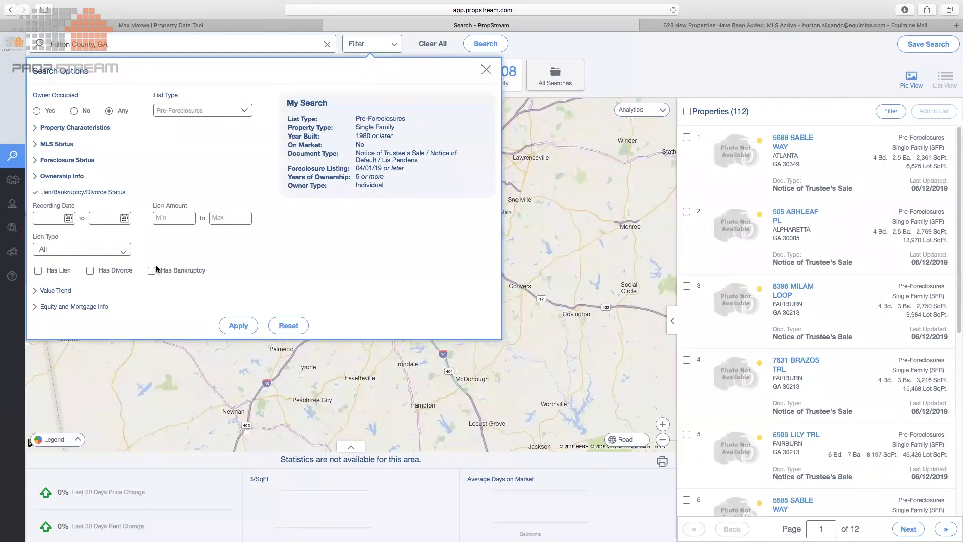
pyautogui.click(64, 291)
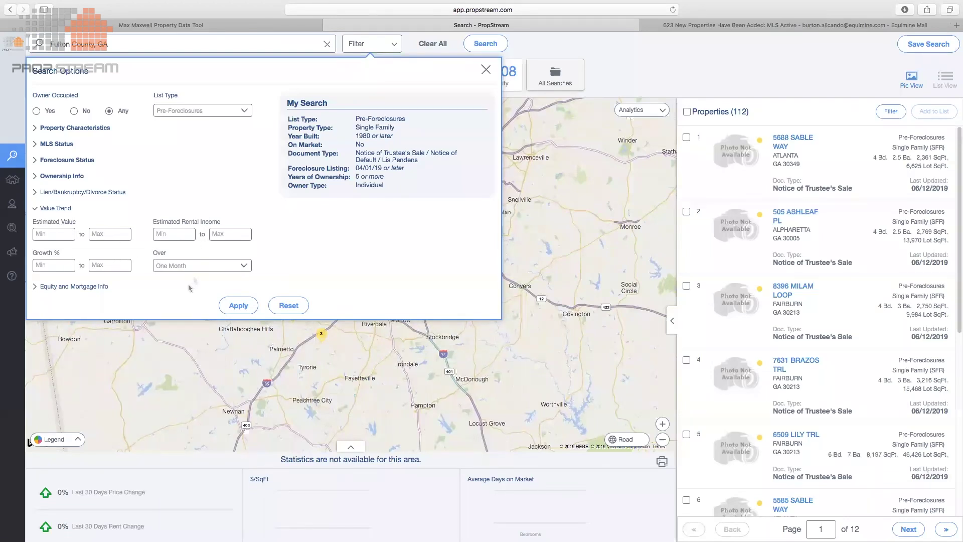
pyautogui.click(199, 266)
pyautogui.click(199, 267)
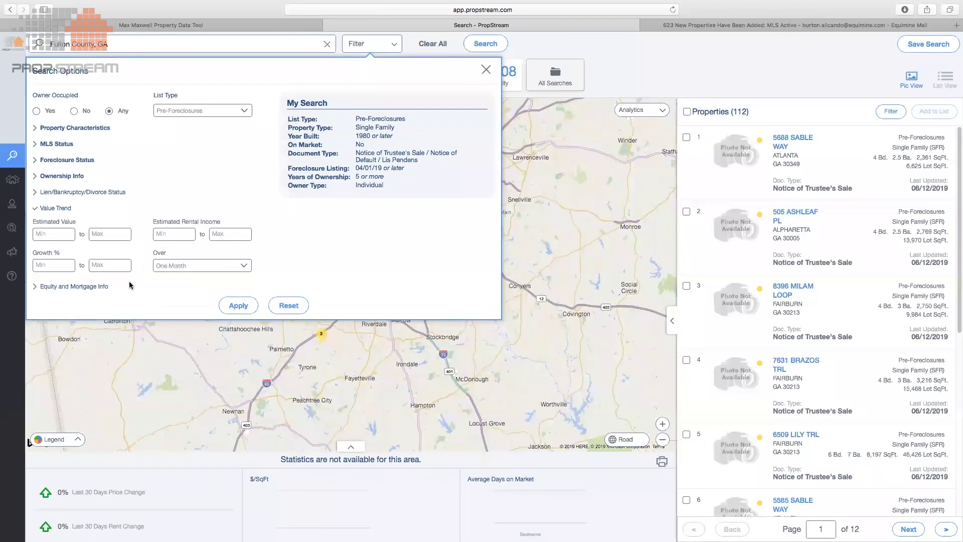
pyautogui.click(100, 289)
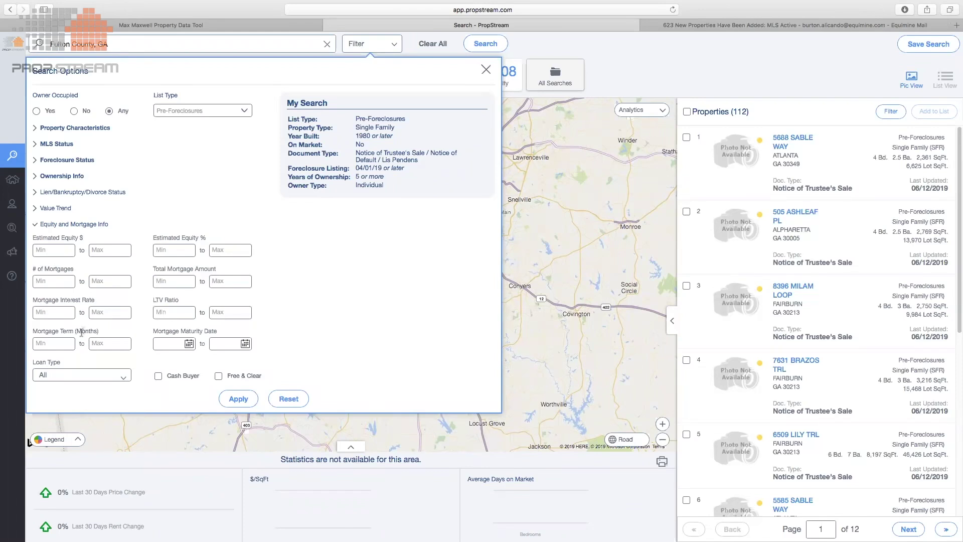
pyautogui.click(111, 381)
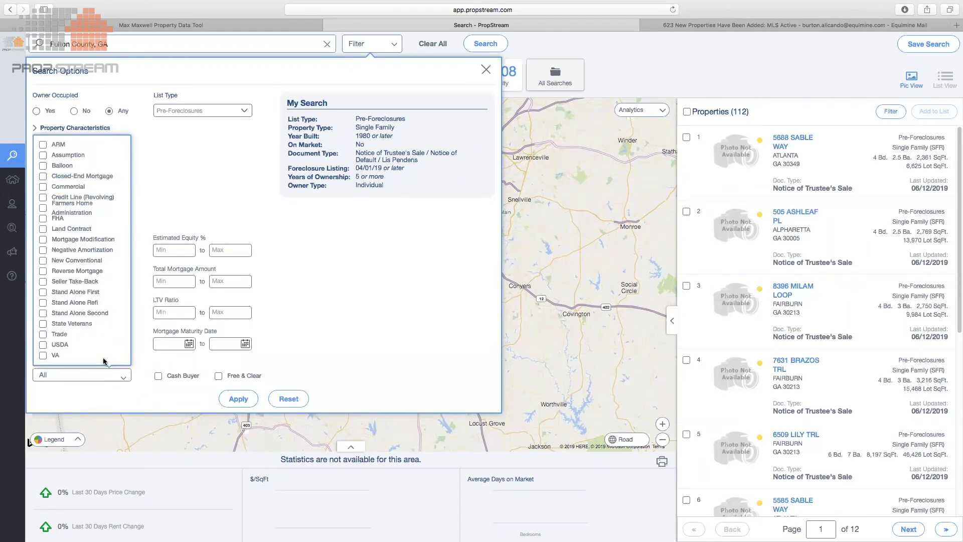
pyautogui.click(107, 375)
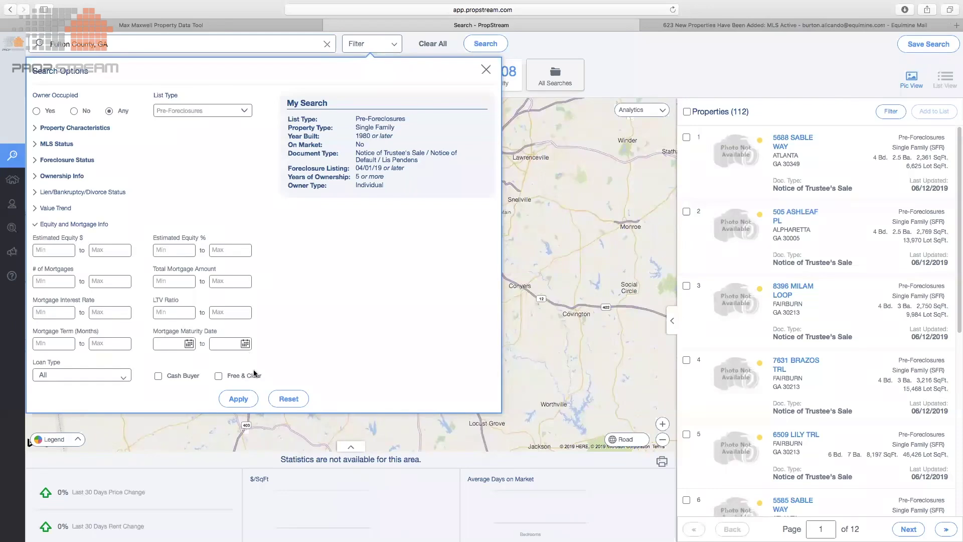
pyautogui.click(239, 399)
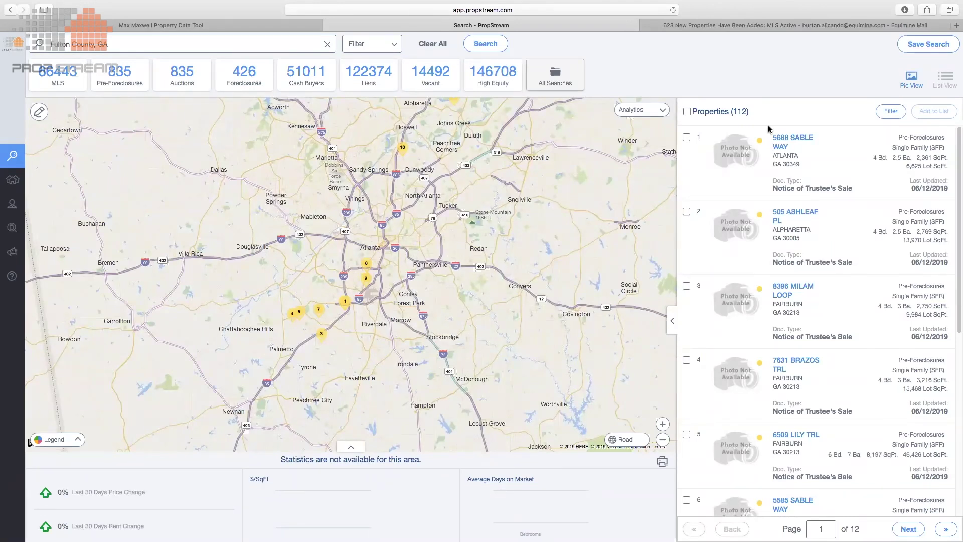
# Step: Examine the first pre-foreclosure result's mortgage balance, estimated equity, pre-foreclosure and bankruptcy details, and close the property record
pyautogui.click(783, 145)
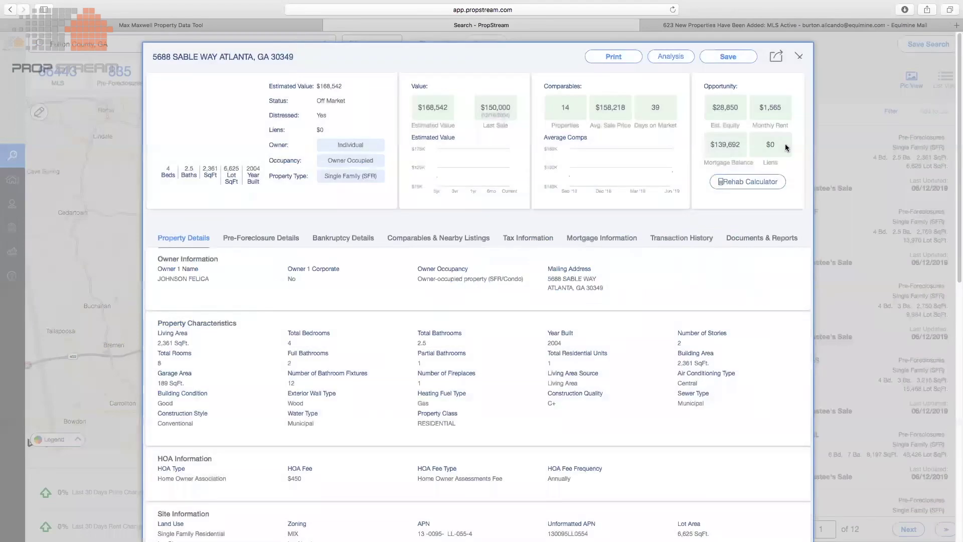
pyautogui.doubleClick(714, 145)
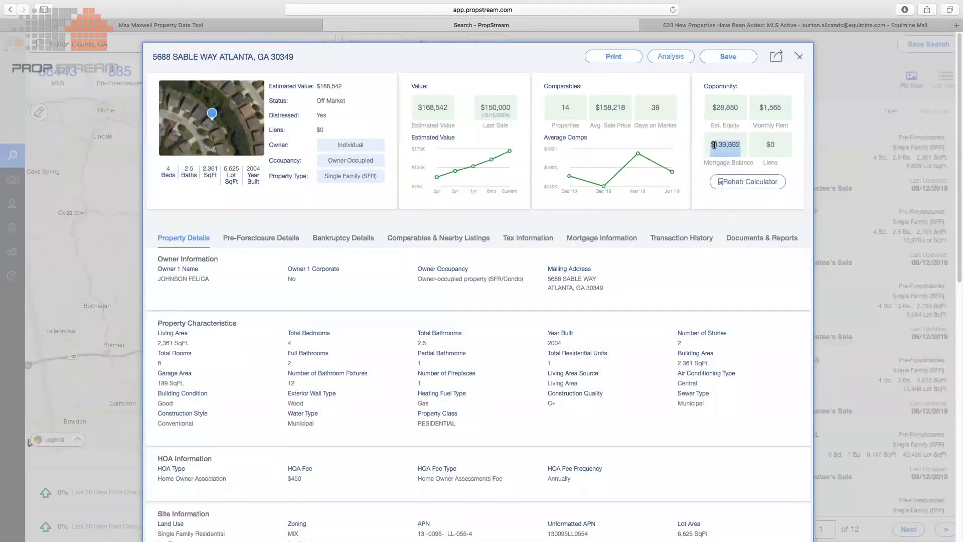
pyautogui.doubleClick(721, 109)
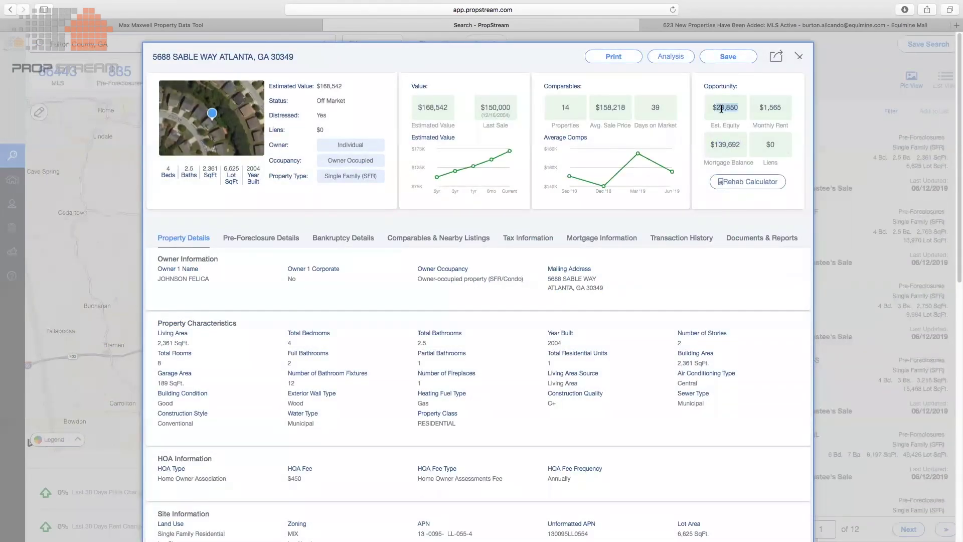
pyautogui.click(296, 241)
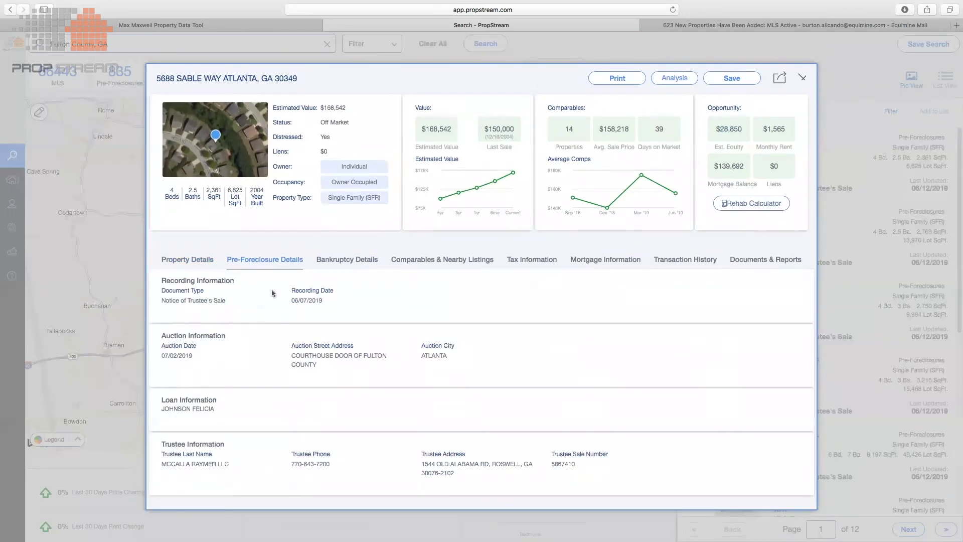
pyautogui.click(328, 262)
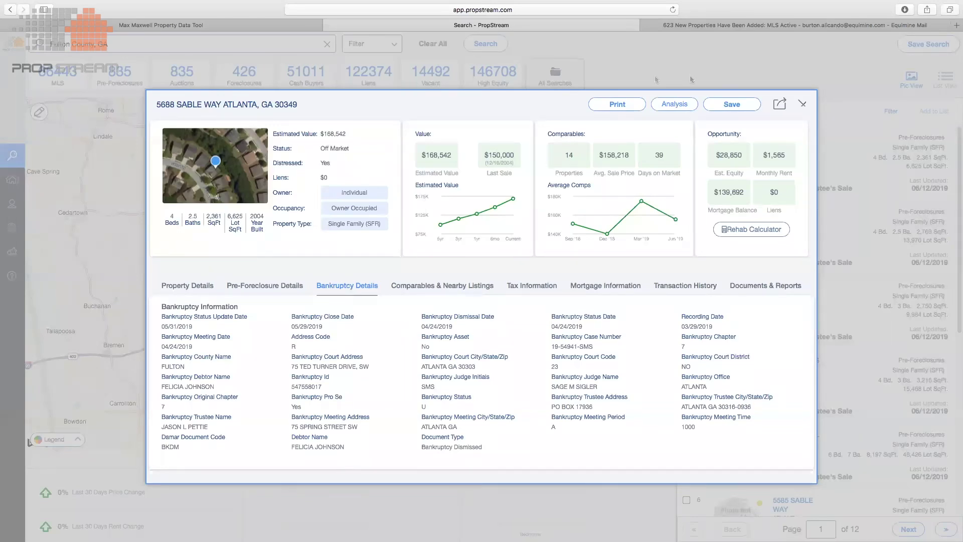
pyautogui.click(802, 105)
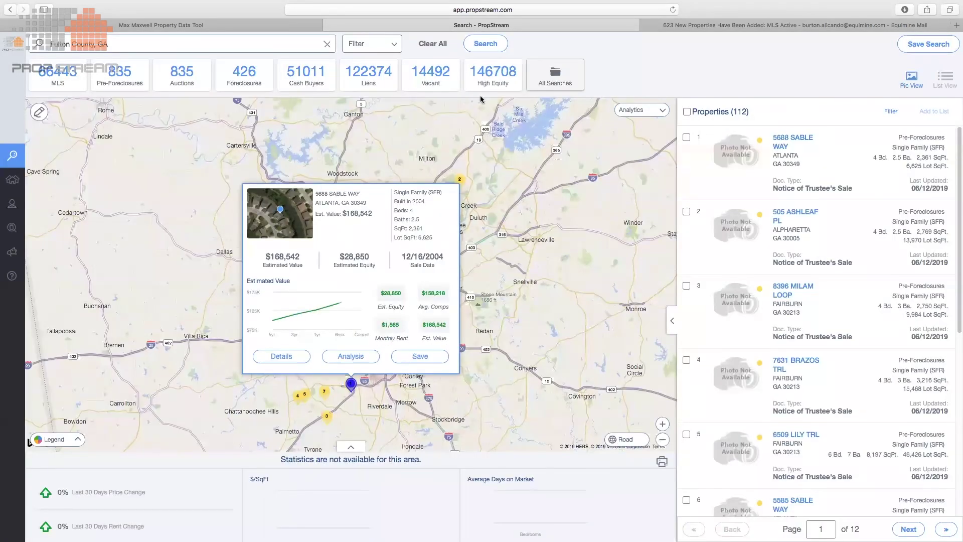
# Step: Clear all search criteria, search Fulton County, GA again and list its vacant properties
pyautogui.click(441, 47)
pyautogui.click(261, 47)
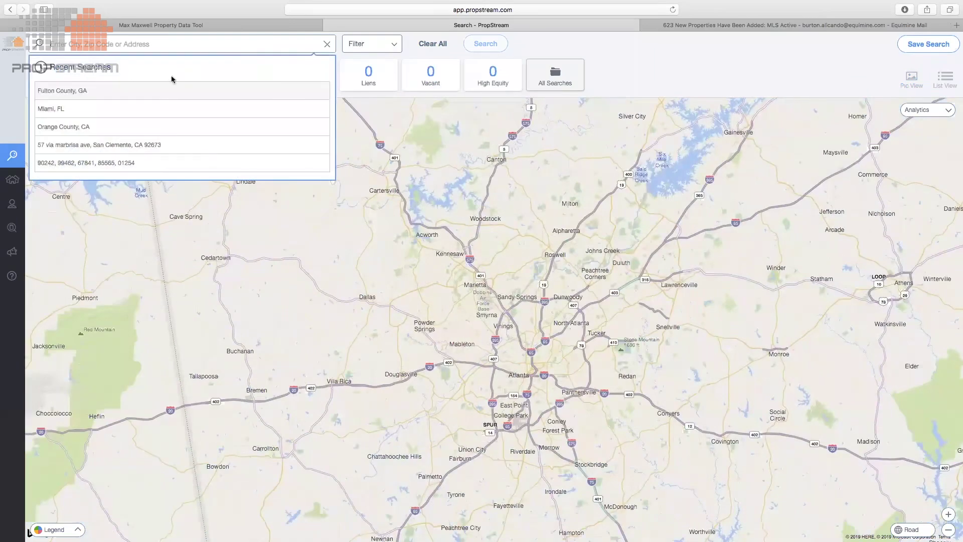
pyautogui.click(163, 87)
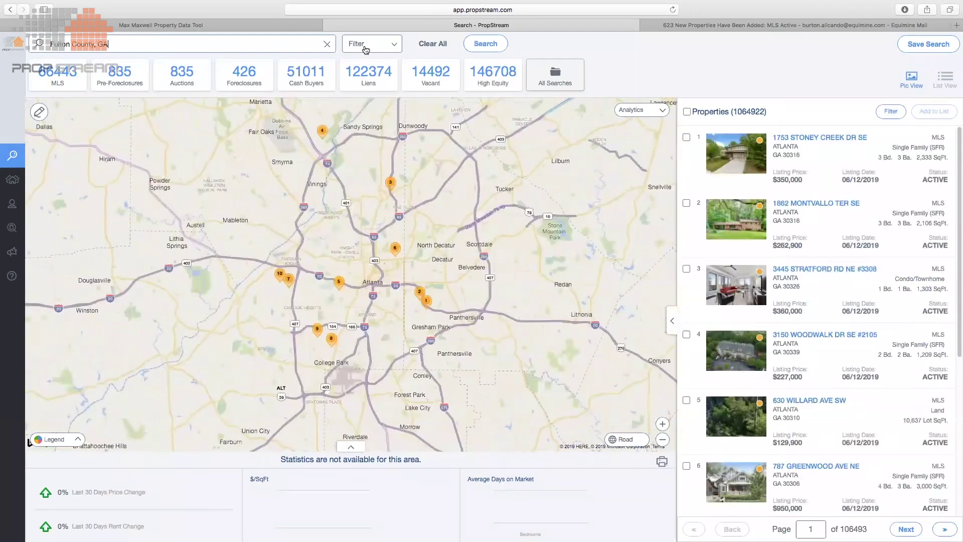
pyautogui.click(429, 72)
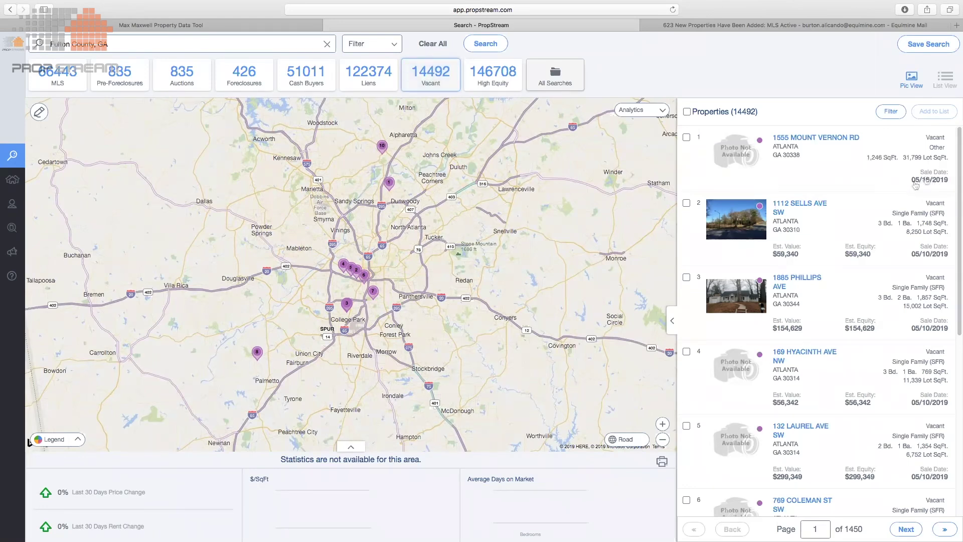
pyautogui.moveTo(948, 172); pyautogui.dragTo(910, 180)
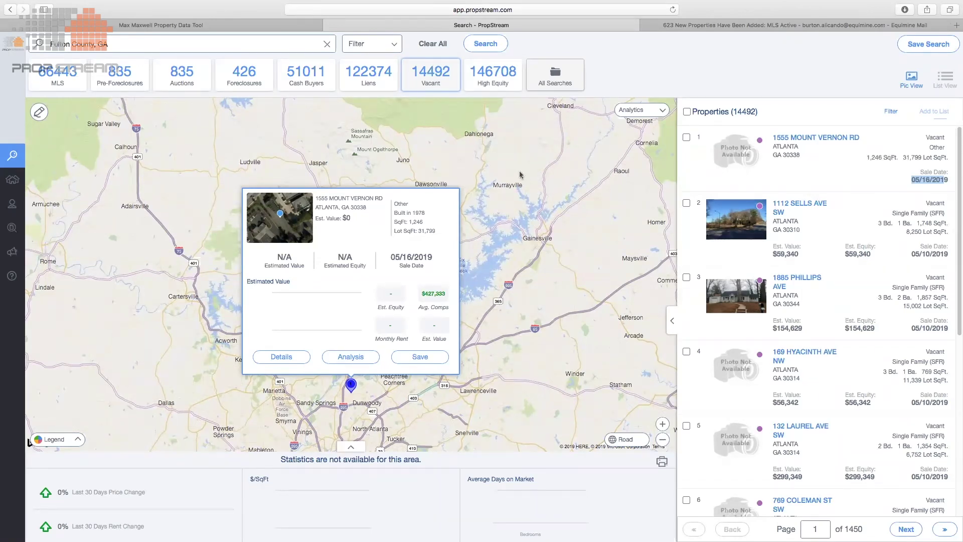
# Step: Filter the vacant properties to Owner Occupied Yes and the Single Family property type
pyautogui.click(362, 46)
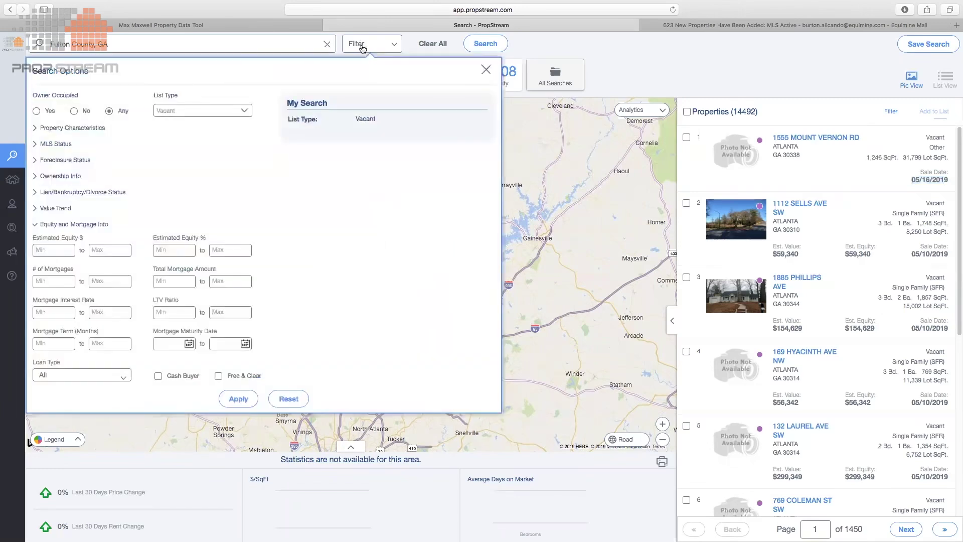
pyautogui.click(53, 111)
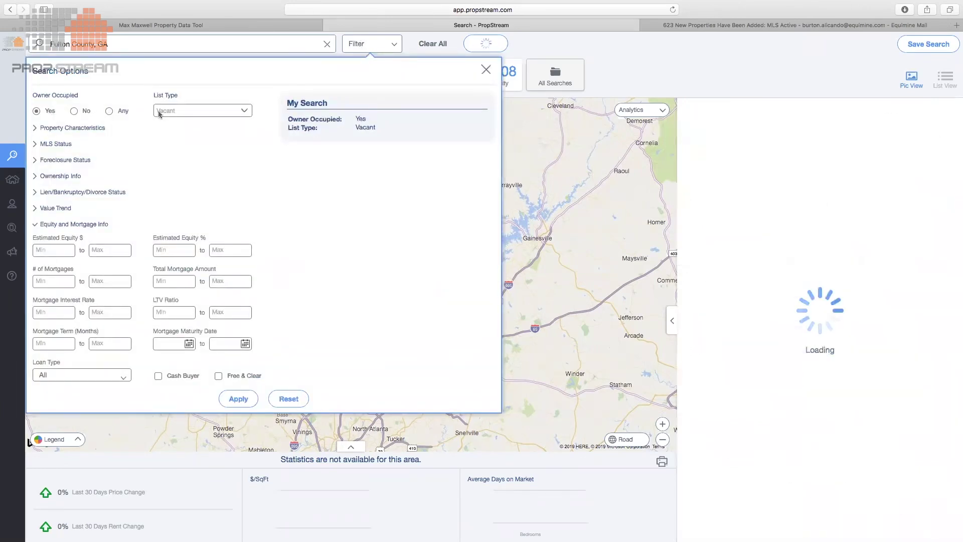
pyautogui.click(93, 128)
pyautogui.click(90, 154)
pyautogui.click(93, 173)
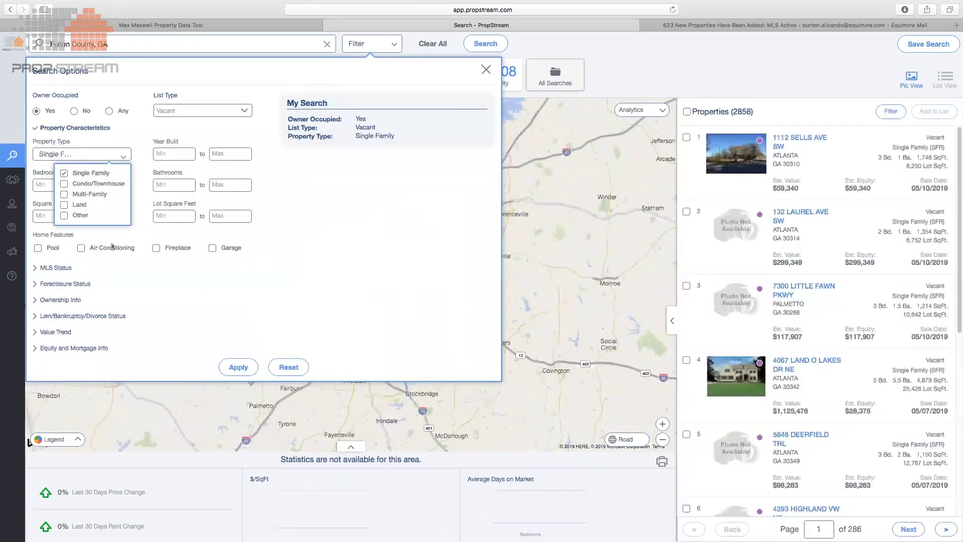
# Step: Set On Market to No and the foreclosure status to None for the vacant properties
pyautogui.click(64, 269)
pyautogui.click(195, 263)
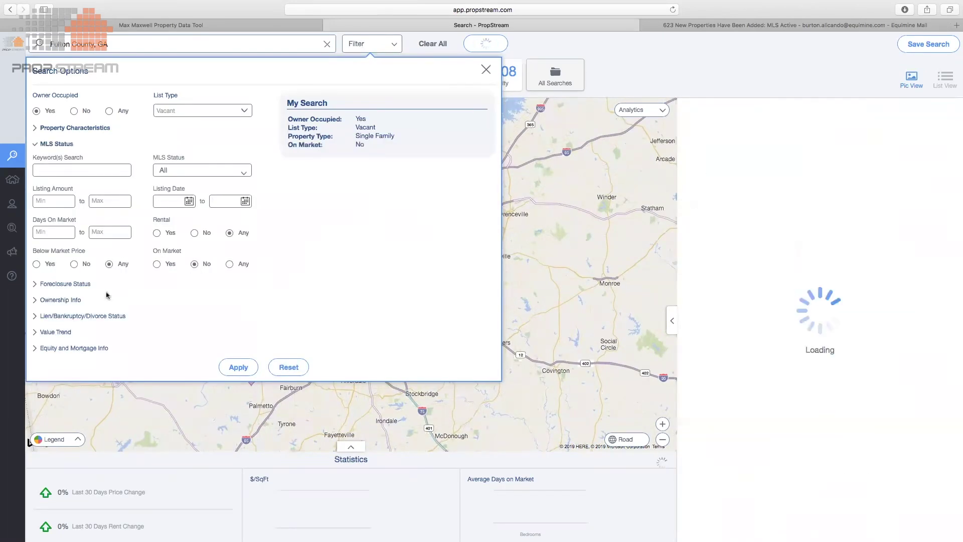
pyautogui.click(86, 284)
pyautogui.click(86, 189)
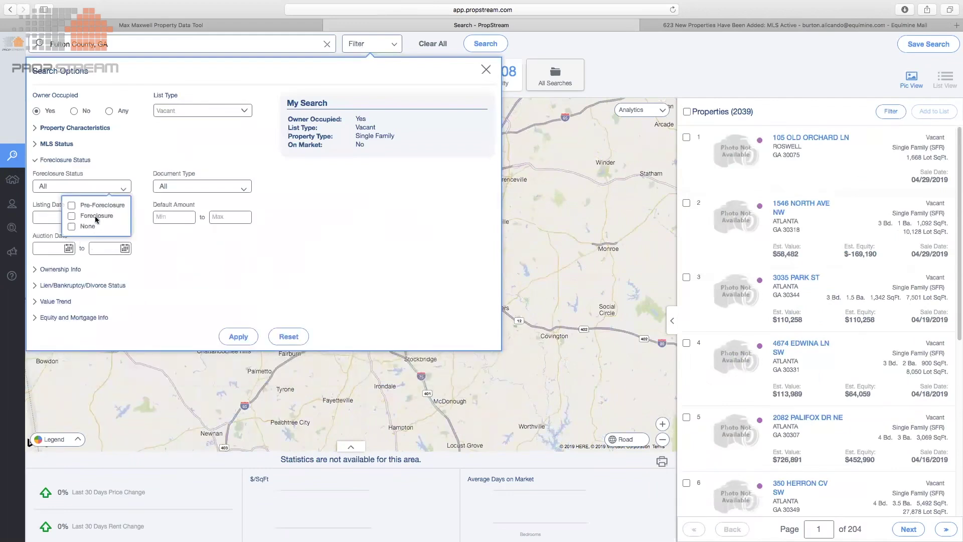
pyautogui.click(92, 226)
# Step: Set the owner type to Individual and the minimum years of ownership to 5, and close the filter options
pyautogui.click(60, 269)
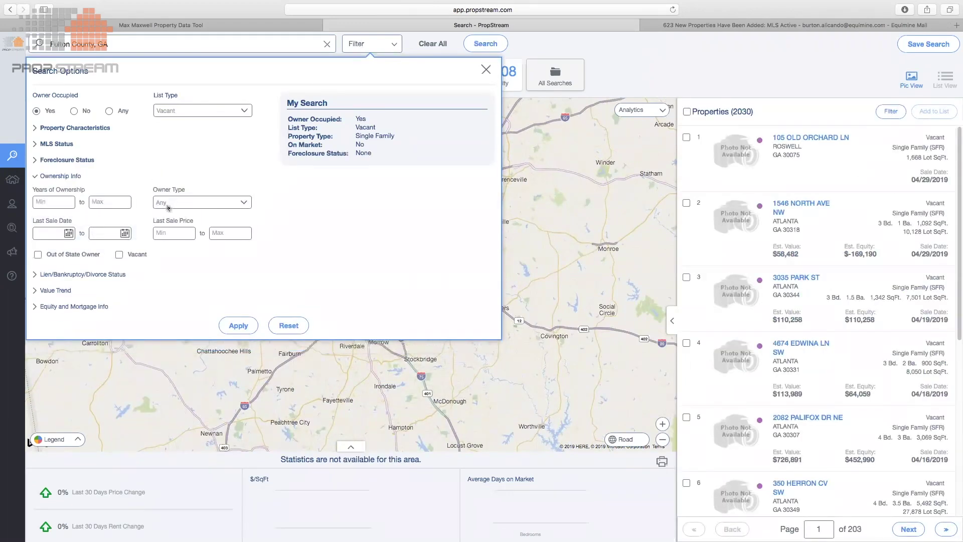
pyautogui.click(170, 202)
pyautogui.click(170, 195)
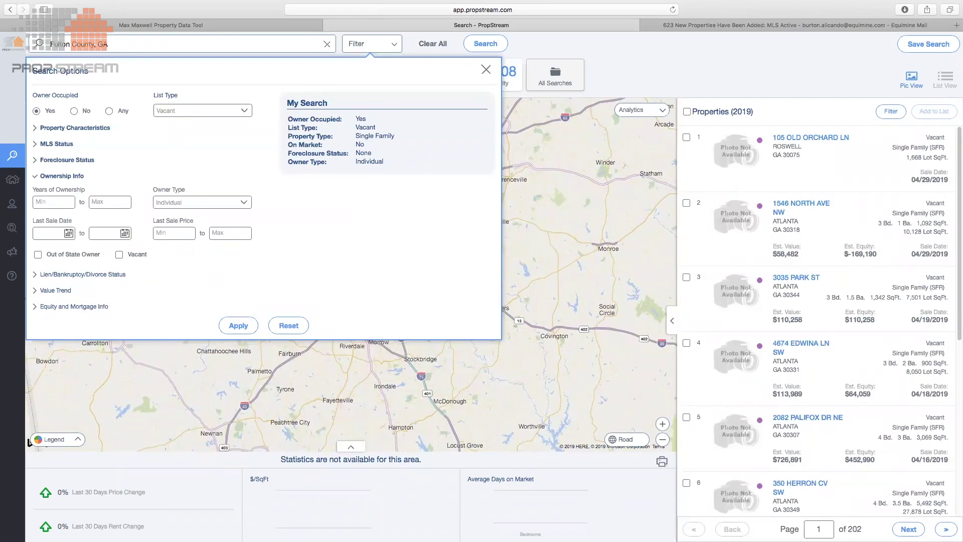
pyautogui.click(58, 200)
pyautogui.write('5')
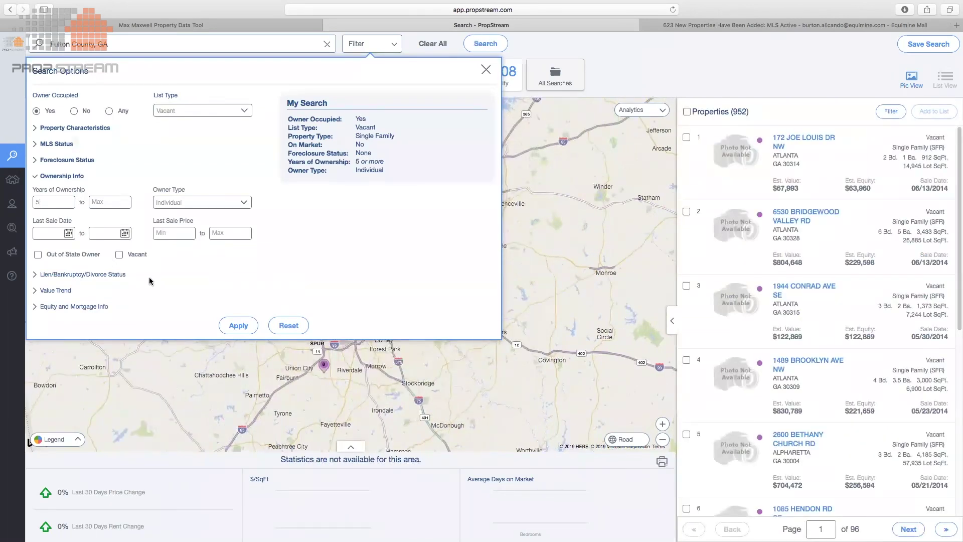
pyautogui.click(361, 41)
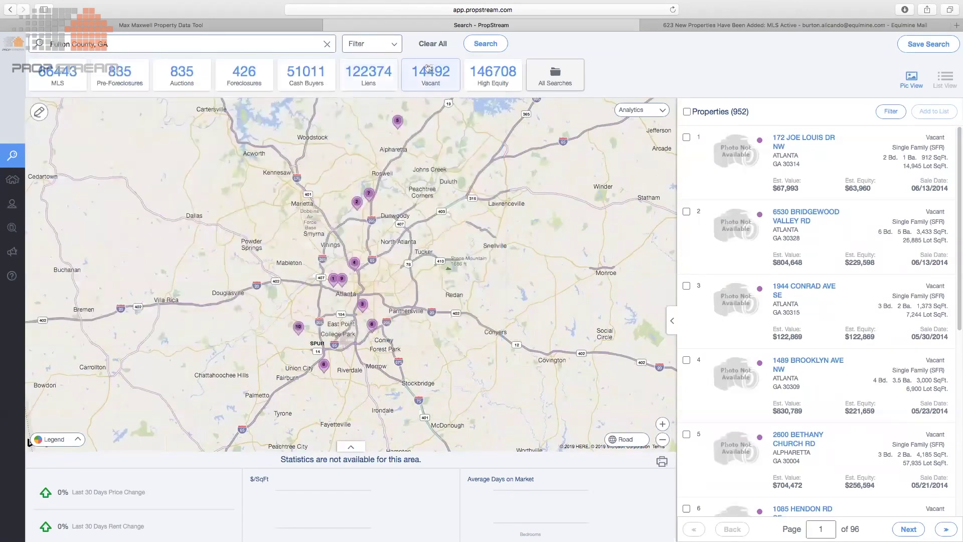
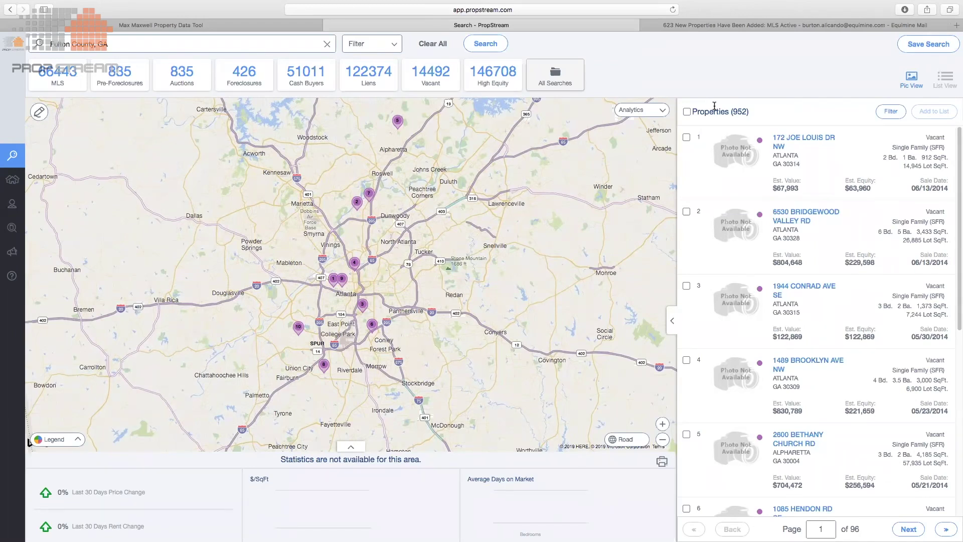
# Step: Restrict the vacant properties to those with a Tax Lien and apply the filter
pyautogui.click(365, 42)
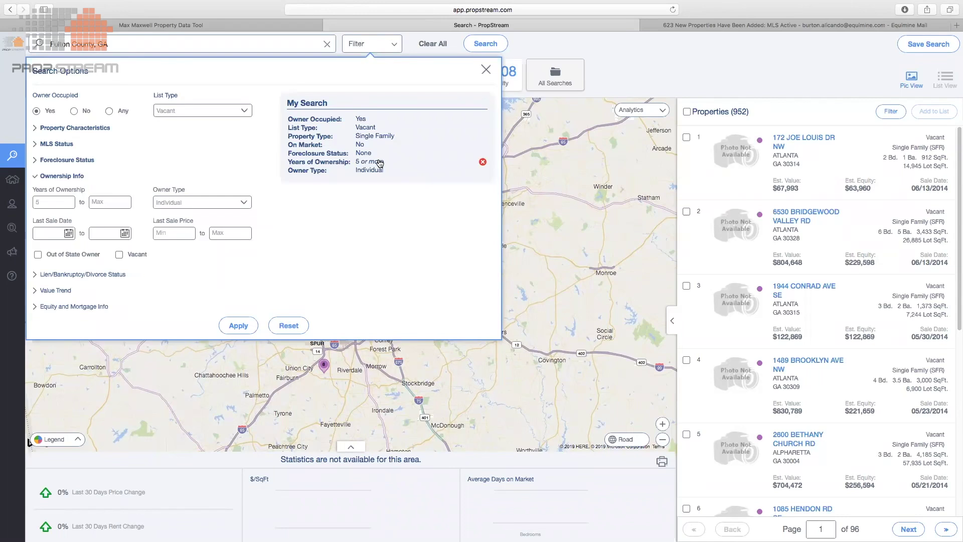
pyautogui.click(114, 275)
pyautogui.click(48, 271)
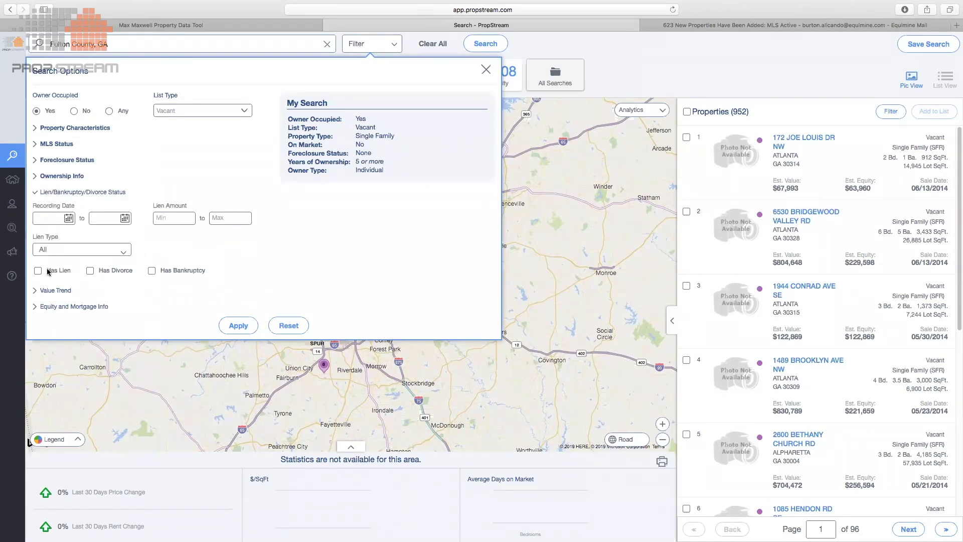
pyautogui.click(75, 249)
pyautogui.click(91, 187)
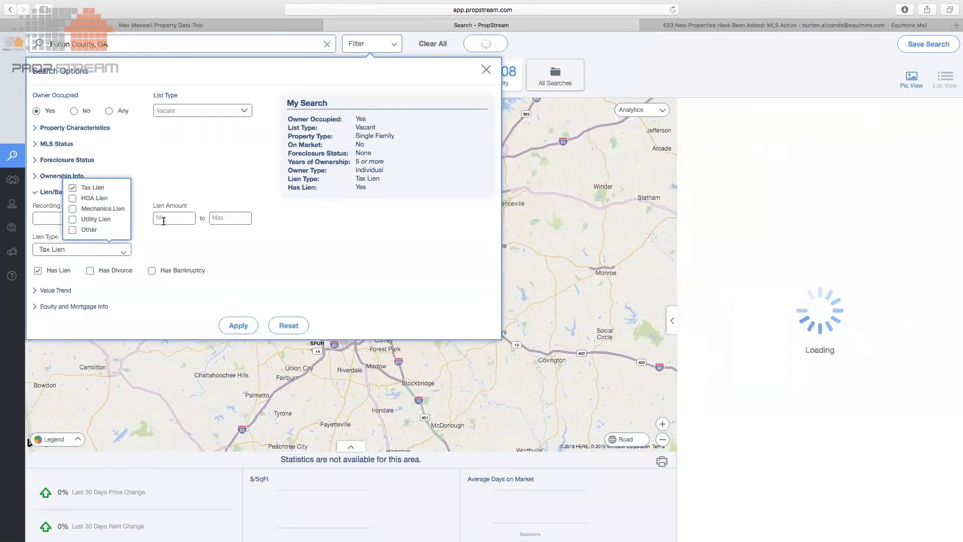
pyautogui.click(249, 332)
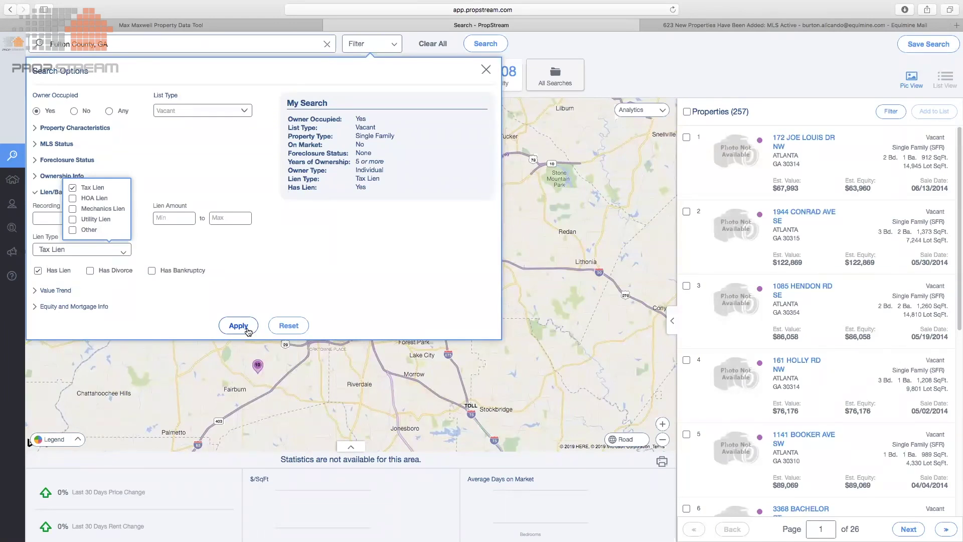
# Step: Clear the vacant-property criteria and run a fresh search for Fulton County, GA
pyautogui.click(425, 44)
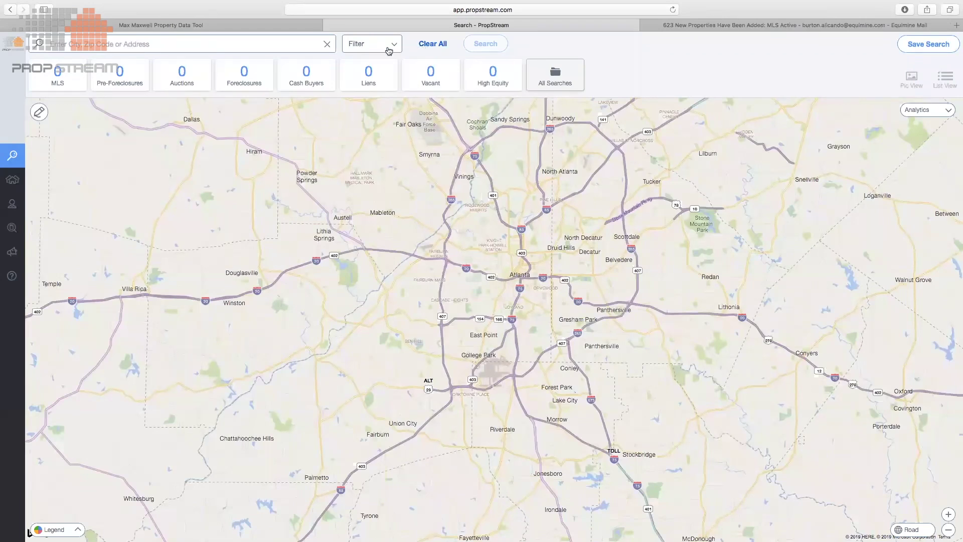
pyautogui.click(188, 40)
pyautogui.click(130, 86)
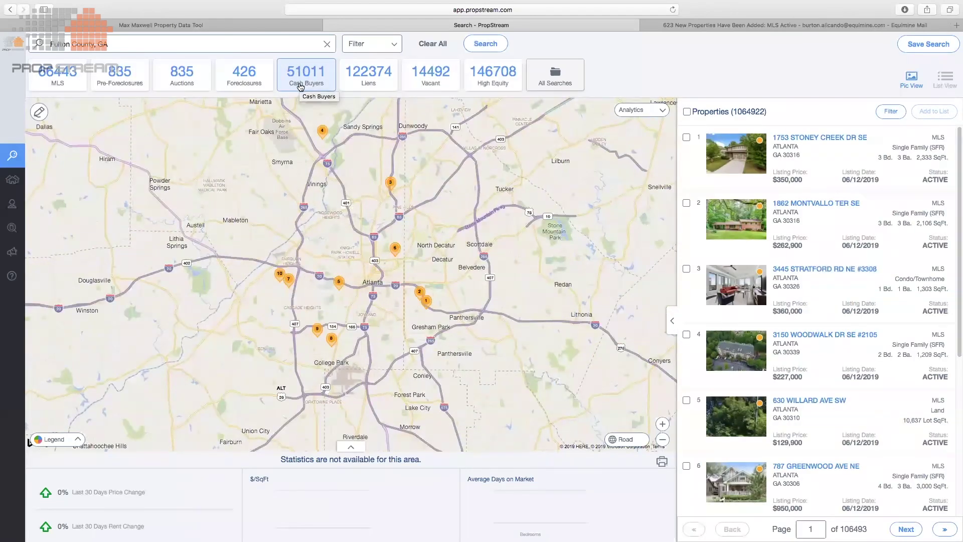
# Step: Filter the Fulton County search to non-owner-occupied properties with the Cash Buyers list type
pyautogui.click(358, 47)
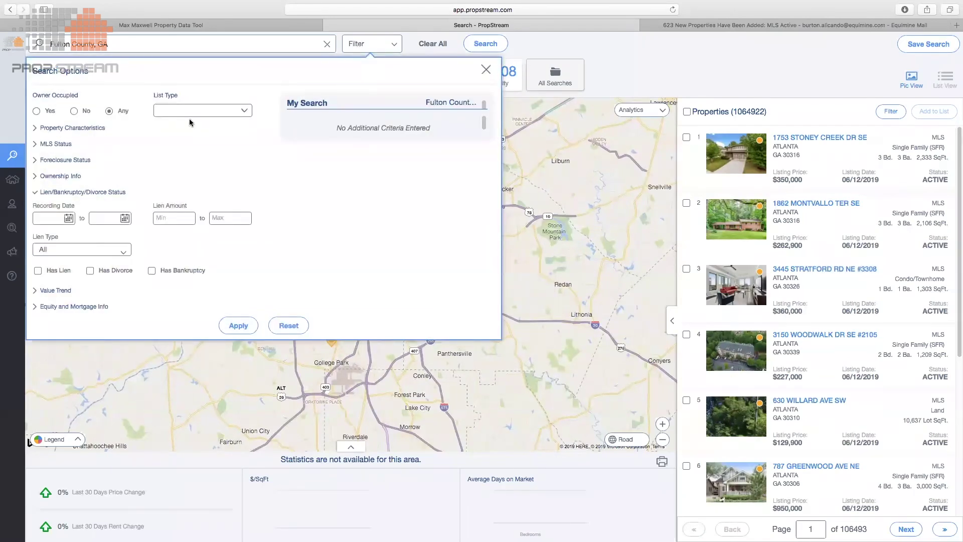
pyautogui.click(87, 111)
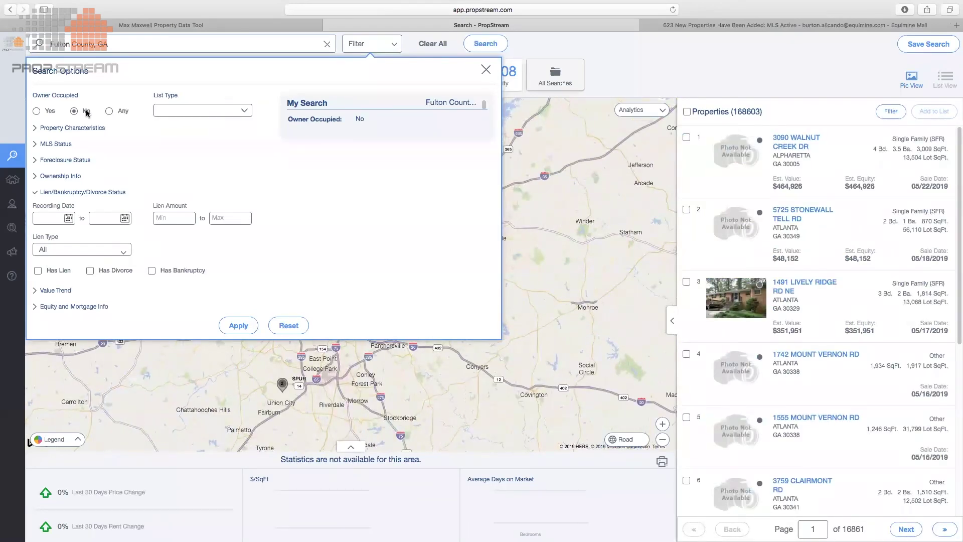
pyautogui.click(200, 111)
pyautogui.click(173, 157)
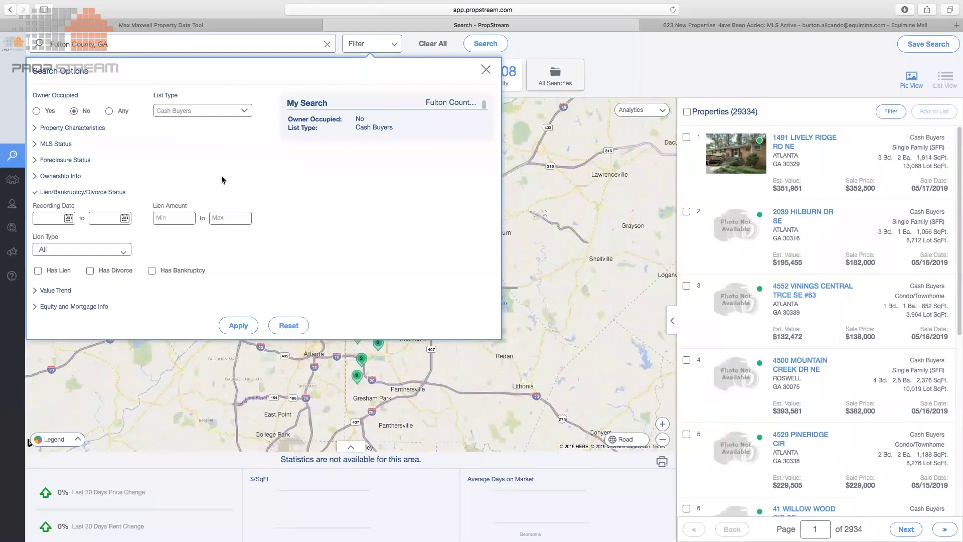
# Step: Limit the cash-buyer search to the Multi-Family and Single Family property types
pyautogui.click(78, 128)
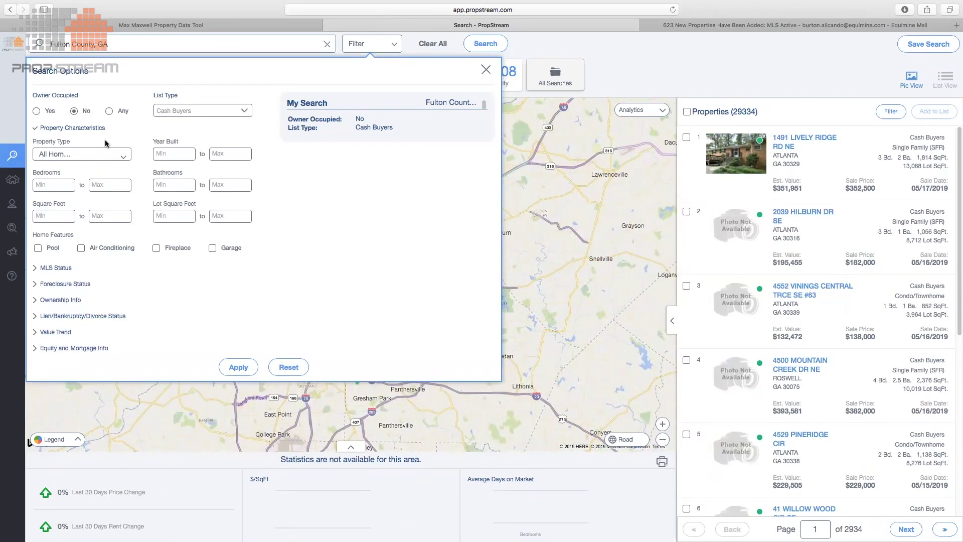
pyautogui.click(118, 156)
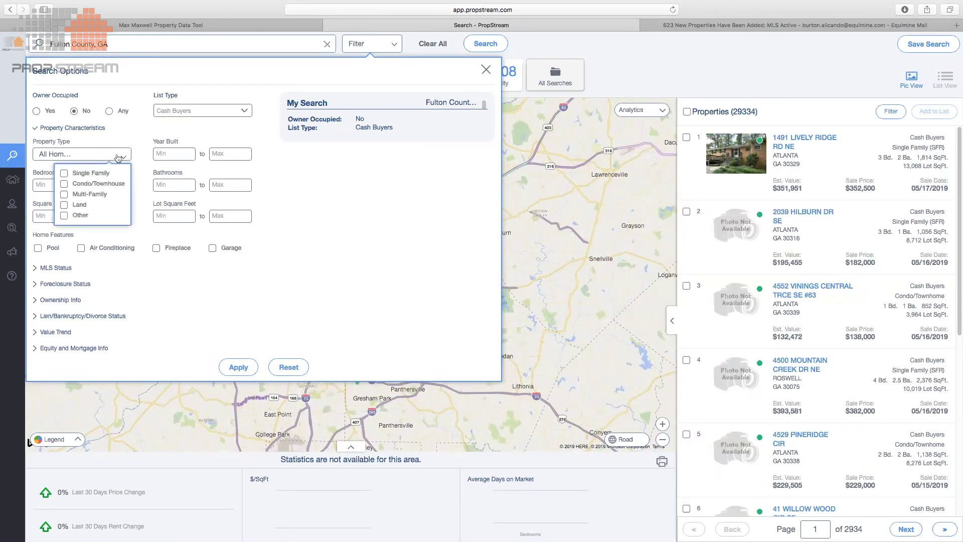
pyautogui.click(91, 196)
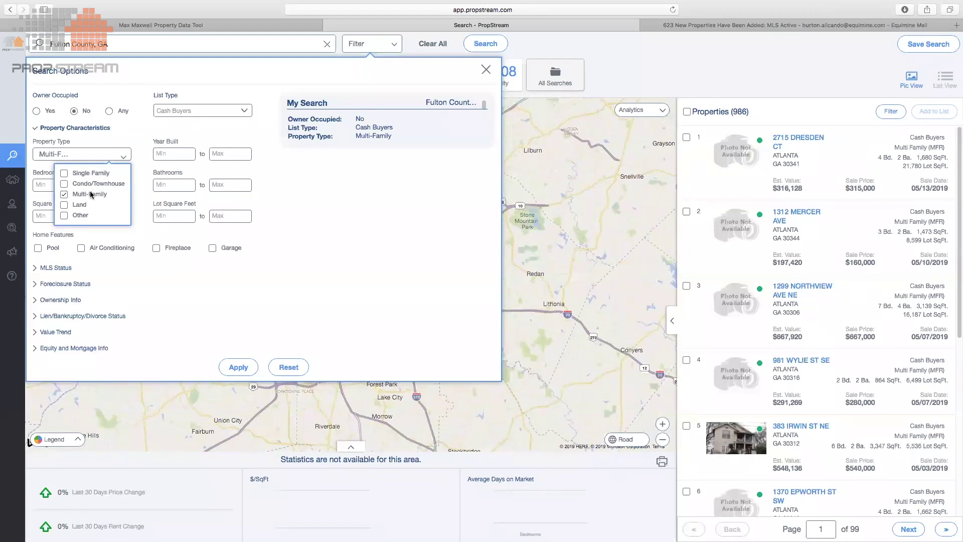
pyautogui.click(94, 175)
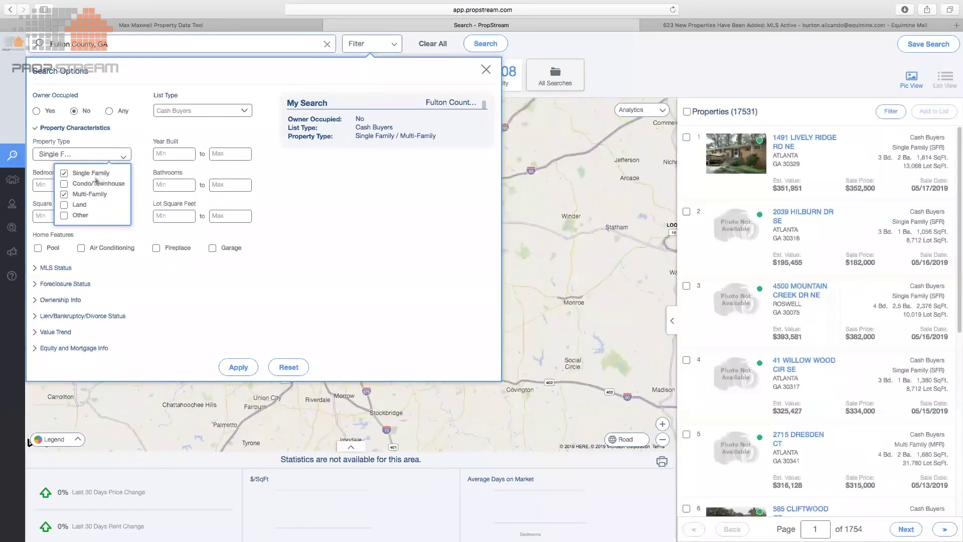
pyautogui.click(316, 248)
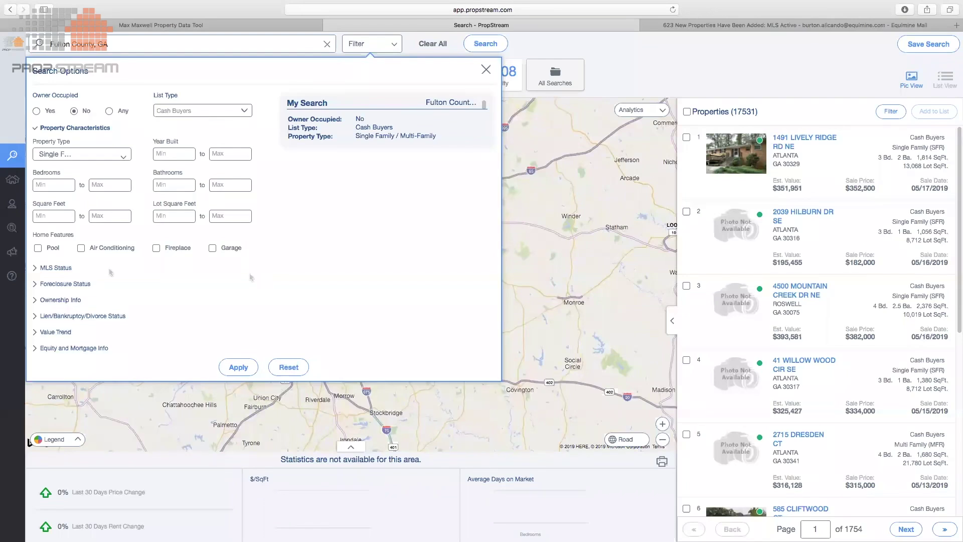
# Step: Set the maximum years of ownership to 1 and apply the cash-buyer filter
pyautogui.click(68, 301)
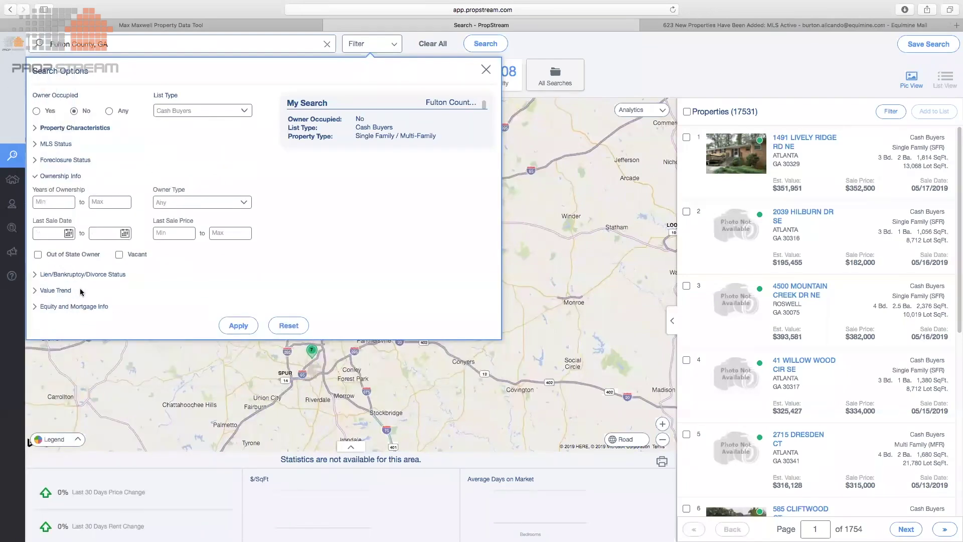
pyautogui.click(101, 203)
pyautogui.write('1')
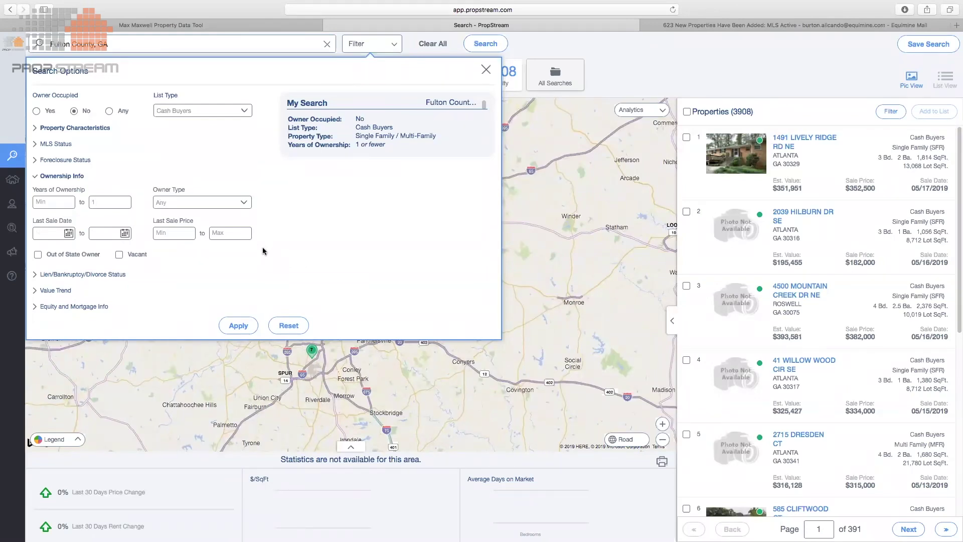
pyautogui.click(240, 327)
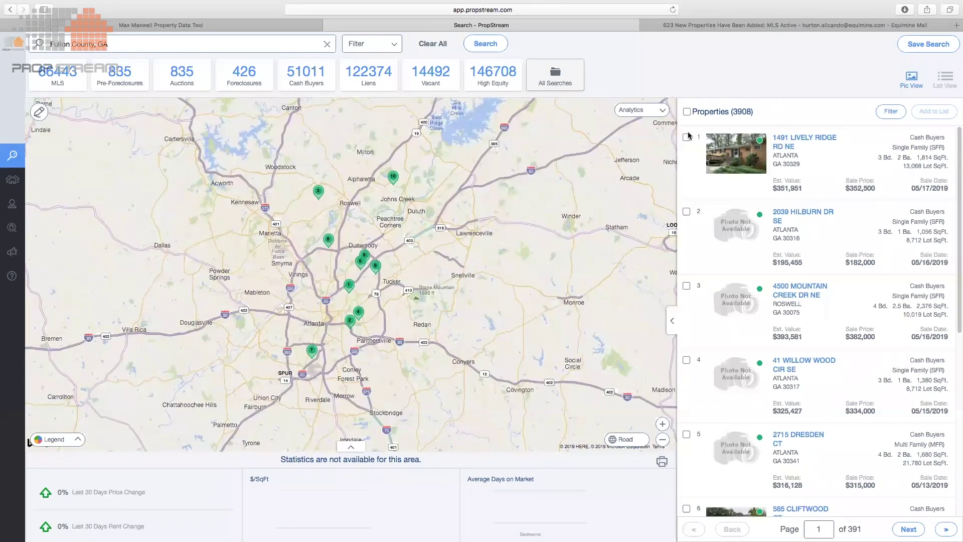
# Step: Clear the cash-buyer criteria and search Fulton County, GA again from the recent searches
pyautogui.click(426, 46)
pyautogui.click(251, 44)
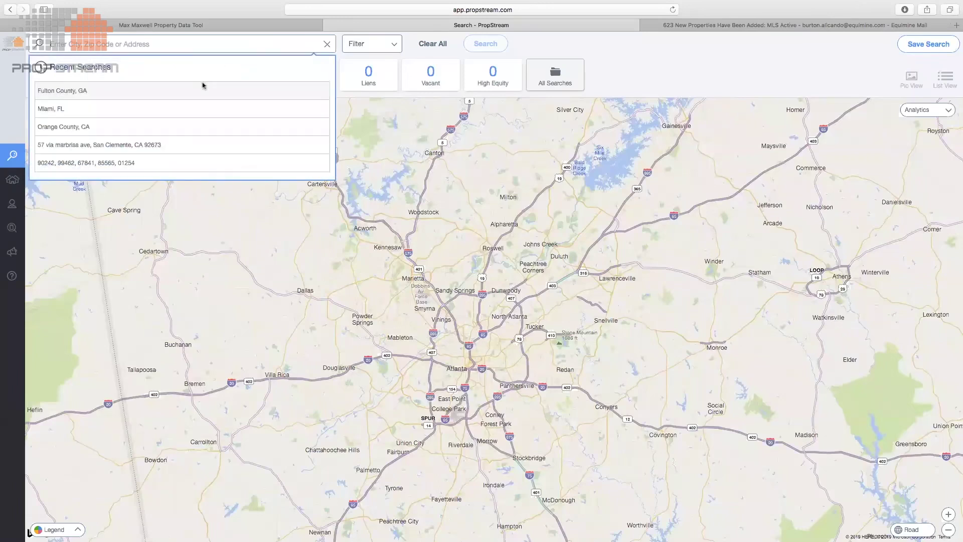
pyautogui.click(201, 85)
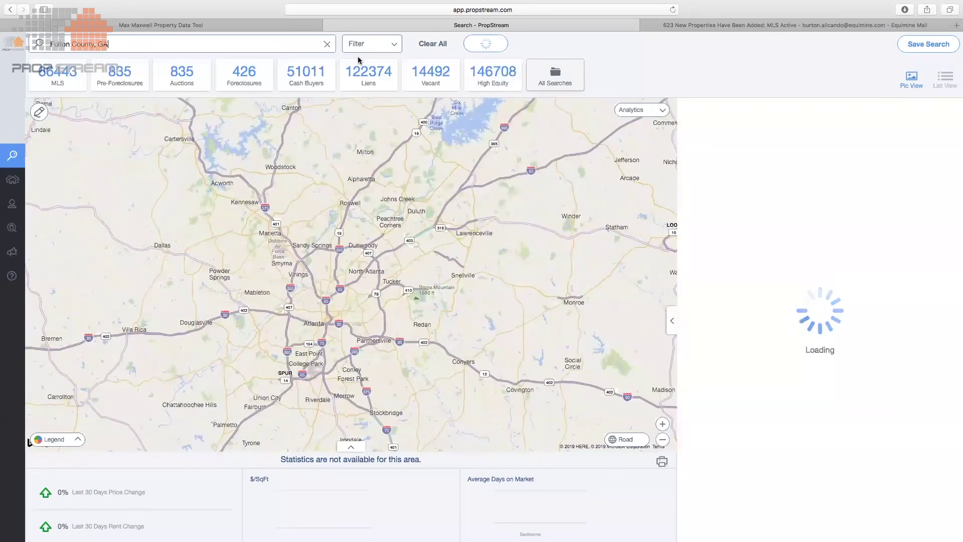
# Step: Set Owner Occupied to No, the list type to Cash Buyers, and the MLS listing start date to 04/01/19
pyautogui.click(370, 46)
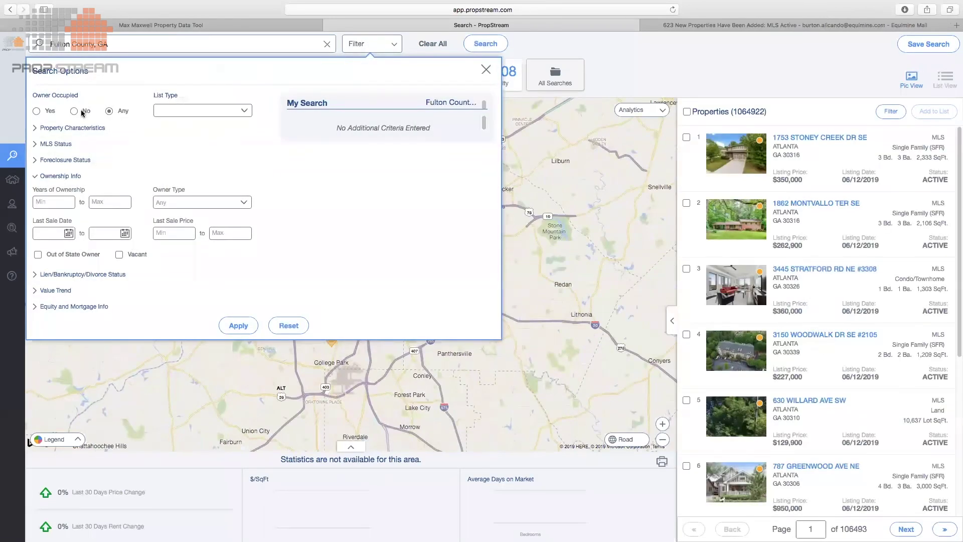
pyautogui.click(79, 111)
pyautogui.click(173, 107)
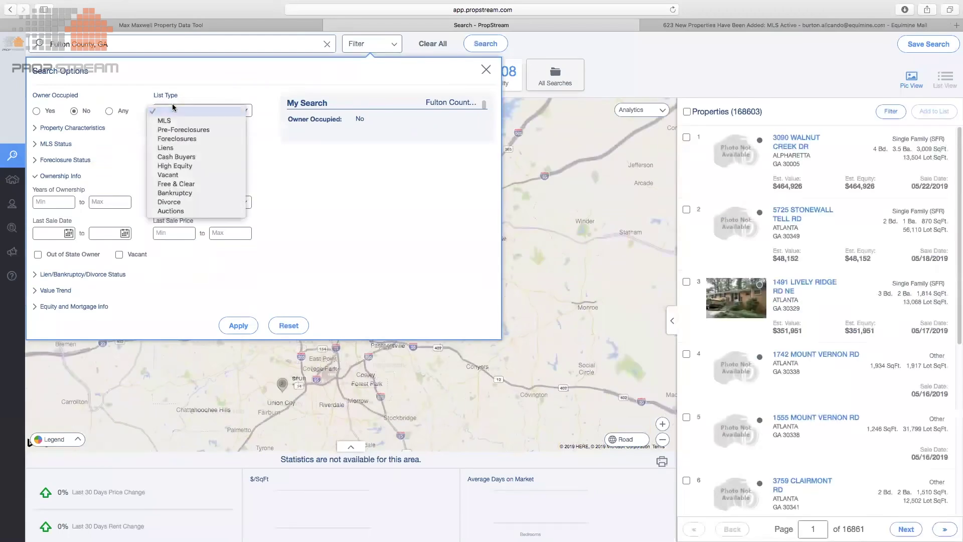
pyautogui.click(176, 156)
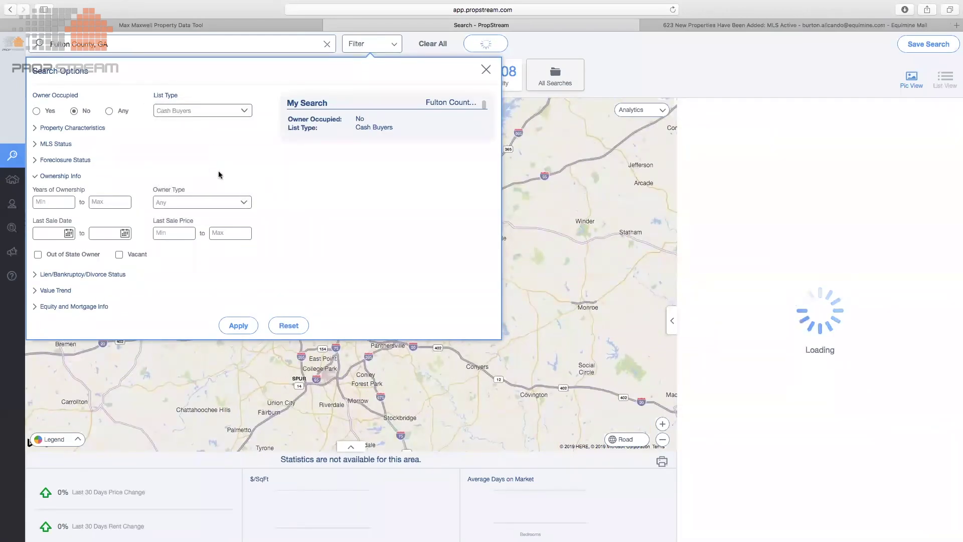
pyautogui.click(70, 144)
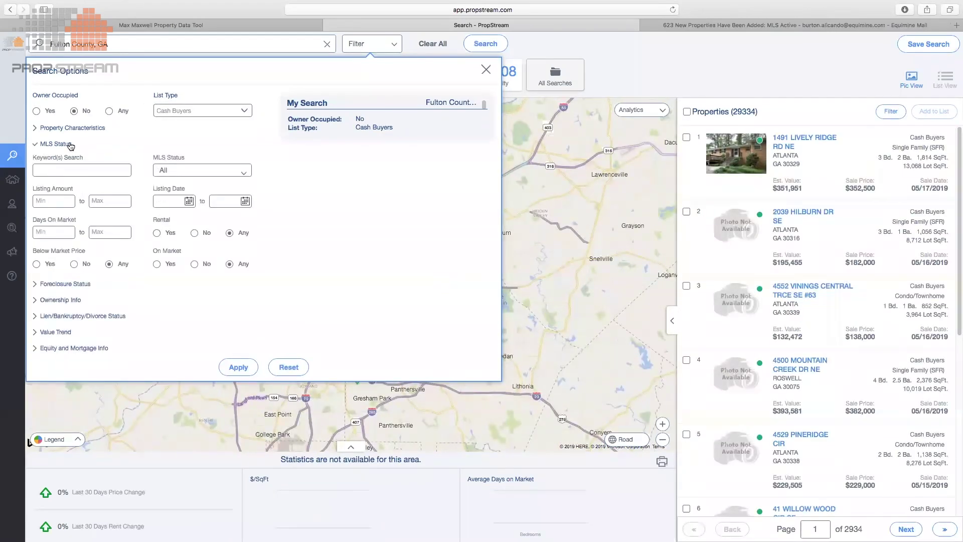
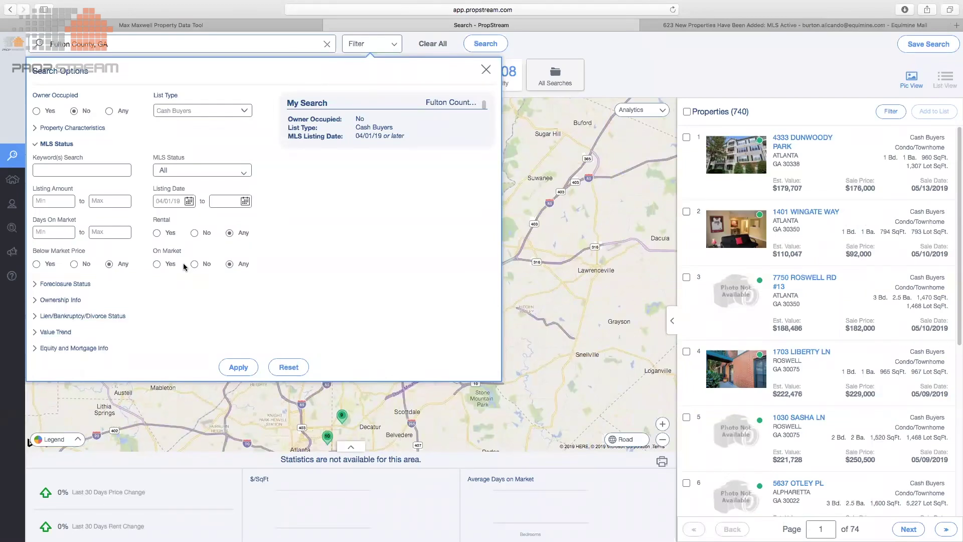
# Step: Set the start of the last sale date range to 02/01/19 in the ownership criteria
pyautogui.click(74, 302)
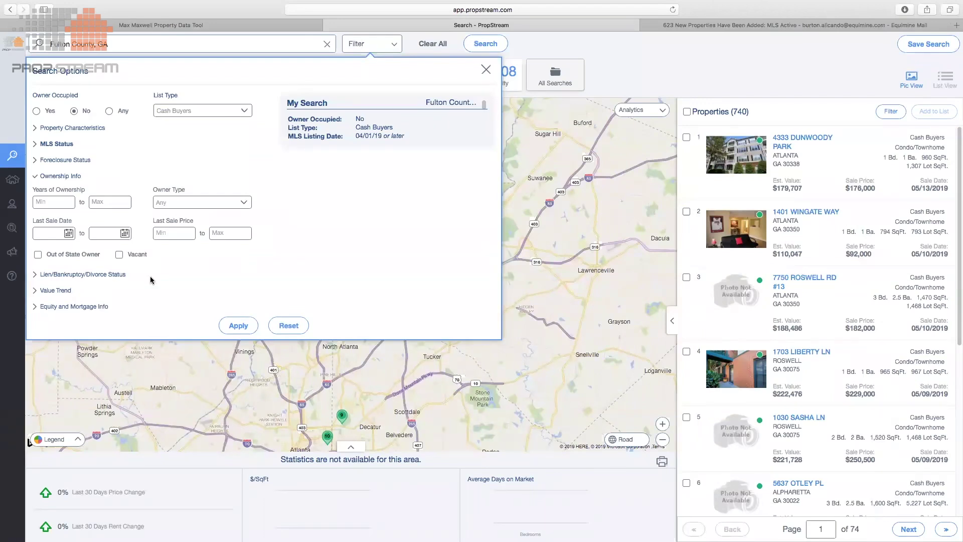
pyautogui.click(68, 233)
pyautogui.click(44, 253)
pyautogui.click(44, 253)
pyautogui.click(44, 253)
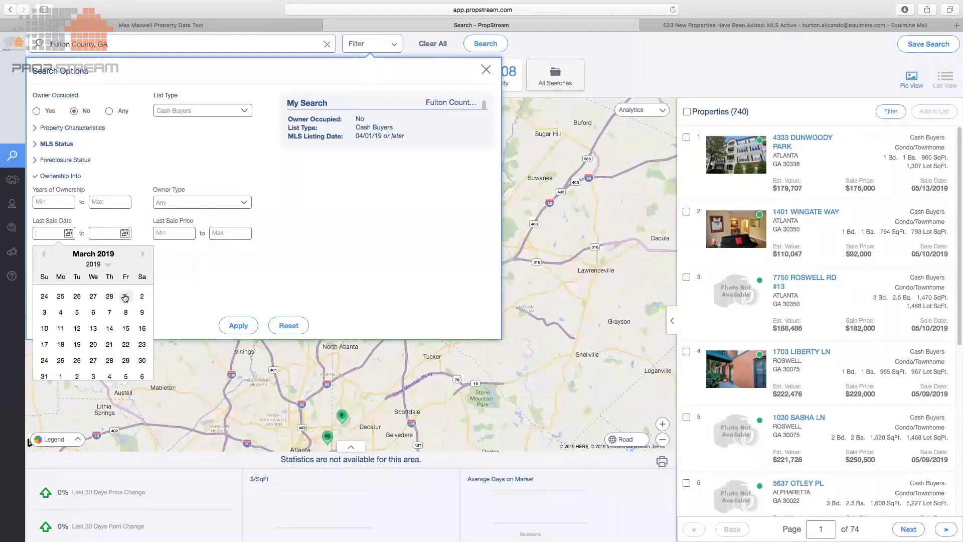
pyautogui.click(45, 253)
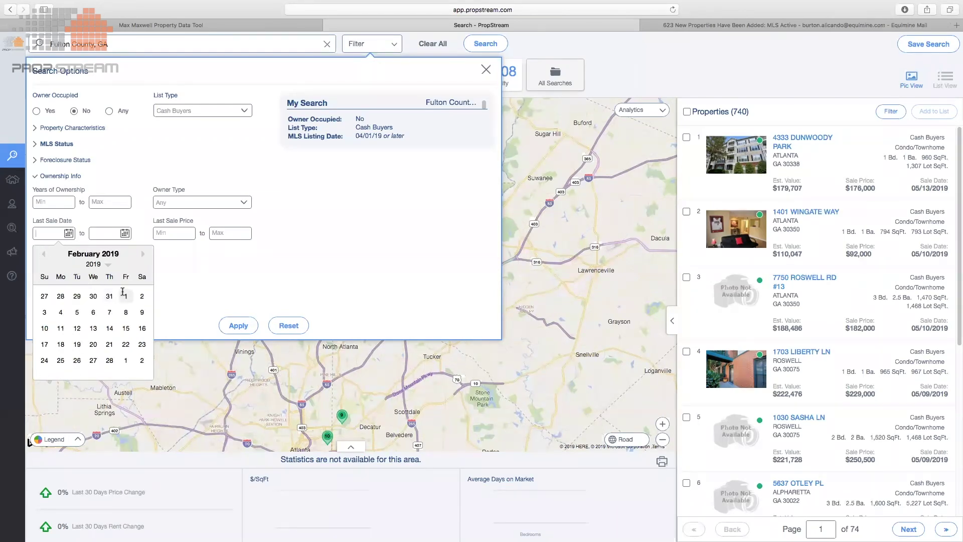
pyautogui.click(123, 294)
# Step: Set the end of the last sale date range to 03/31/19 and apply the filter
pyautogui.click(125, 234)
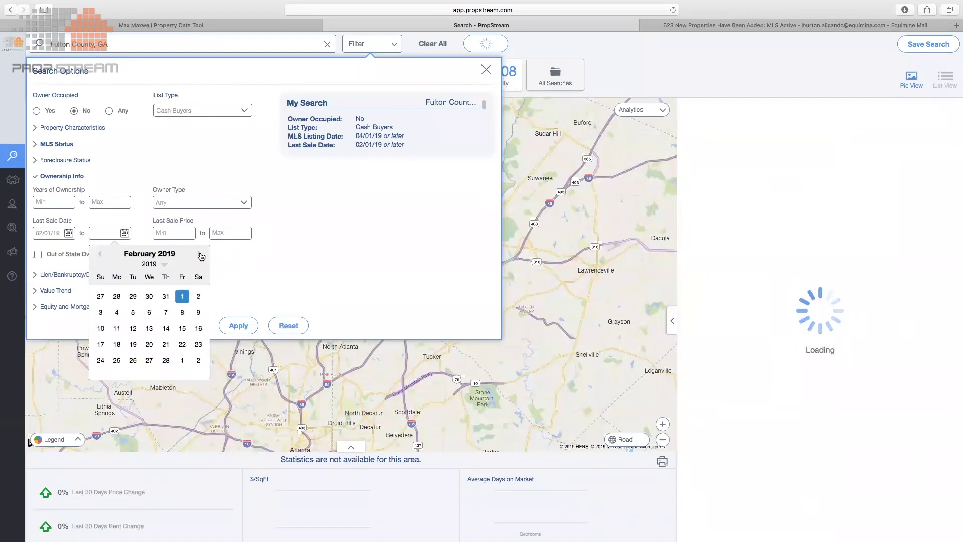
pyautogui.click(200, 255)
pyautogui.click(200, 255)
pyautogui.click(100, 256)
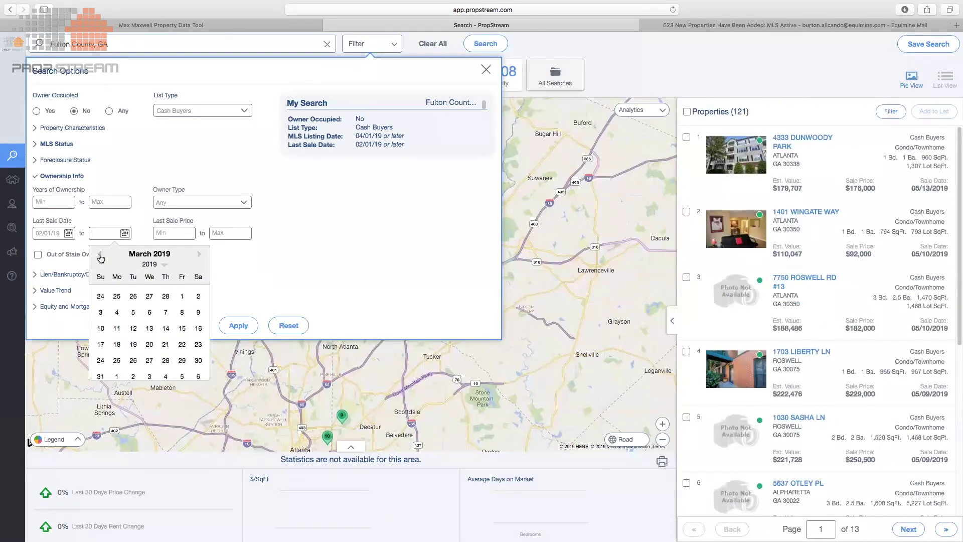
pyautogui.click(101, 376)
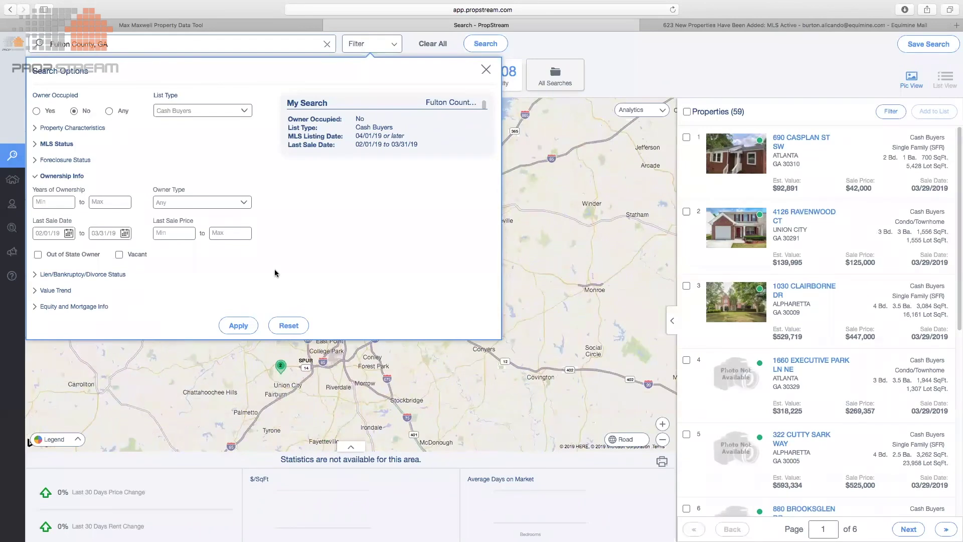
pyautogui.moveTo(396, 148)
pyautogui.click(240, 328)
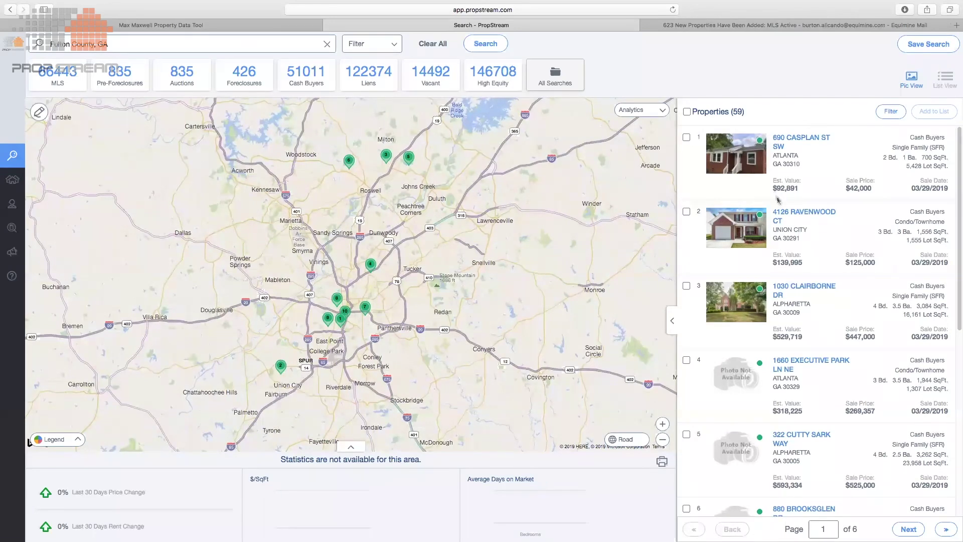
# Step: Open the Union City property from the results and examine its cash sale amount, sale date, buyer name and buyer mailing address
pyautogui.click(784, 211)
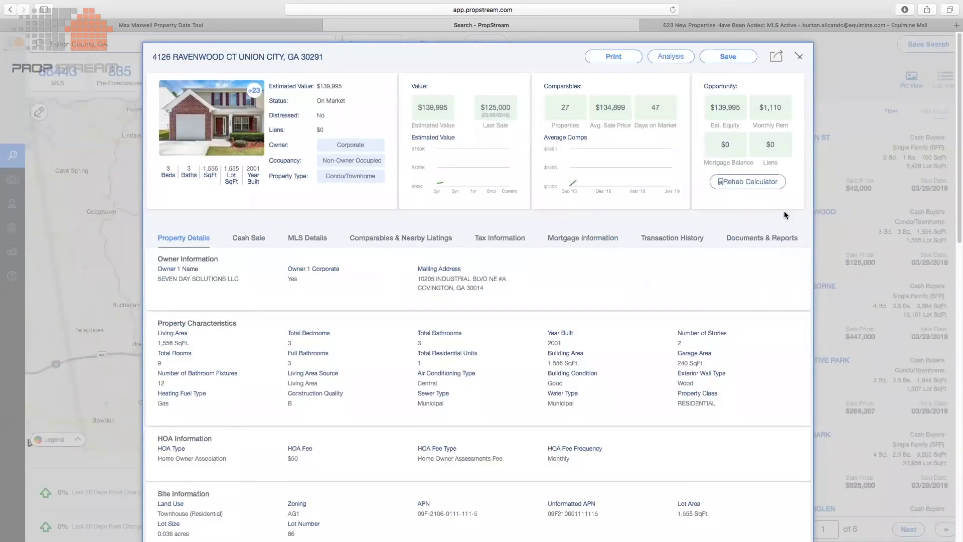
pyautogui.click(259, 244)
pyautogui.tripleClick(165, 270)
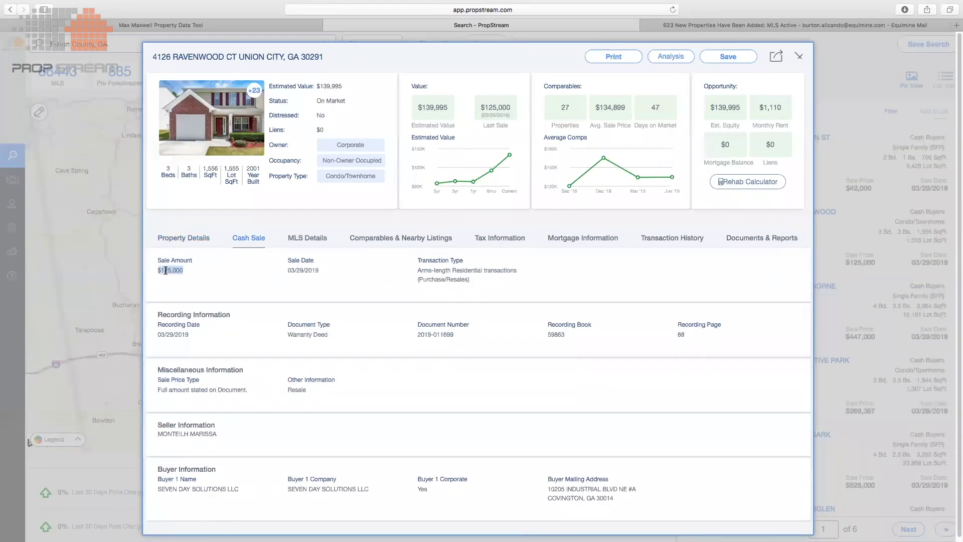
pyautogui.click(301, 268)
pyautogui.scroll(-1, 236, 331)
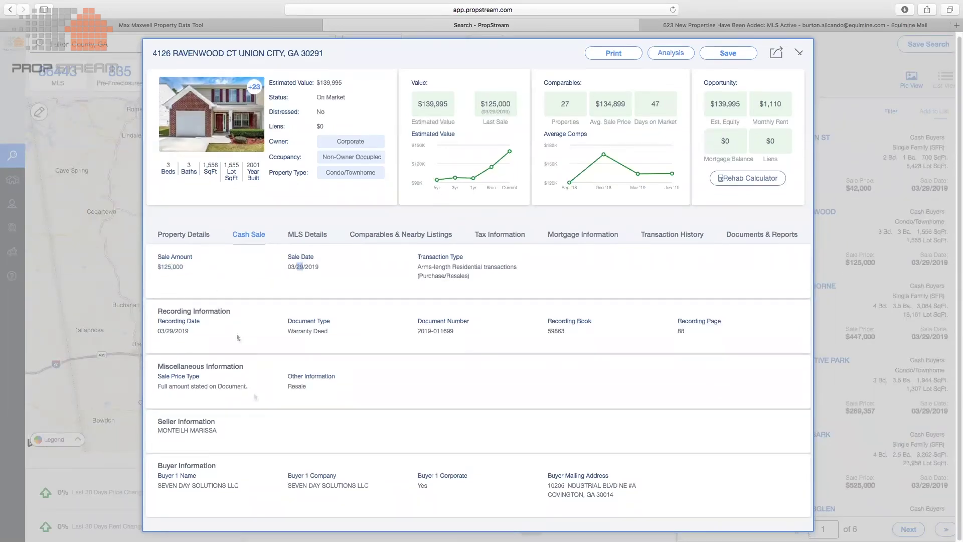
pyautogui.doubleClick(214, 485)
pyautogui.tripleClick(214, 485)
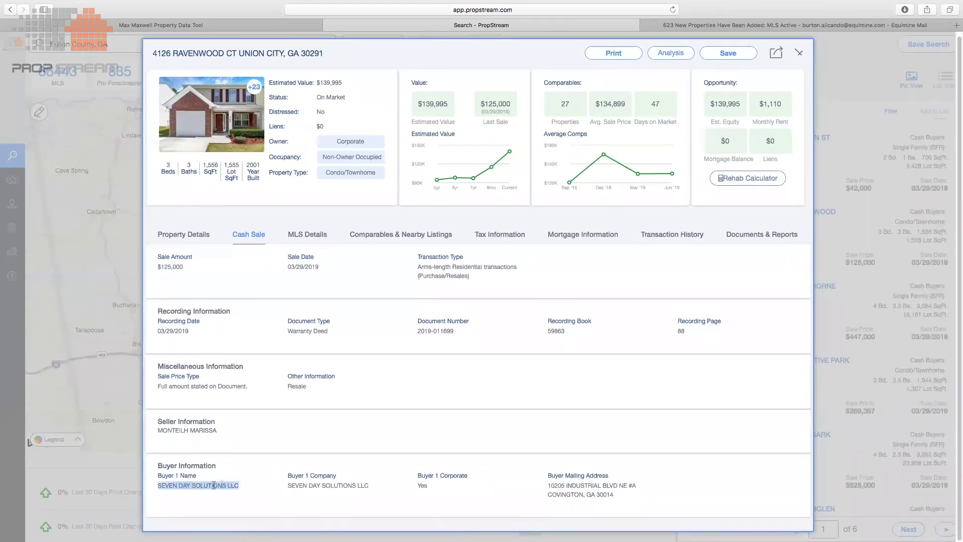
pyautogui.tripleClick(590, 485)
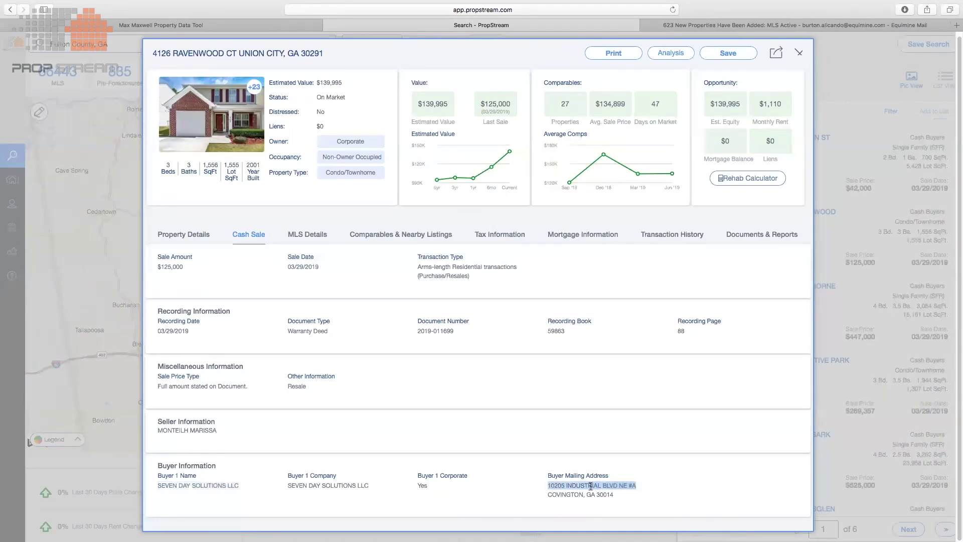
# Step: Compare the Union City property's MLS listing date and current listing price with its cash sale details
pyautogui.click(318, 238)
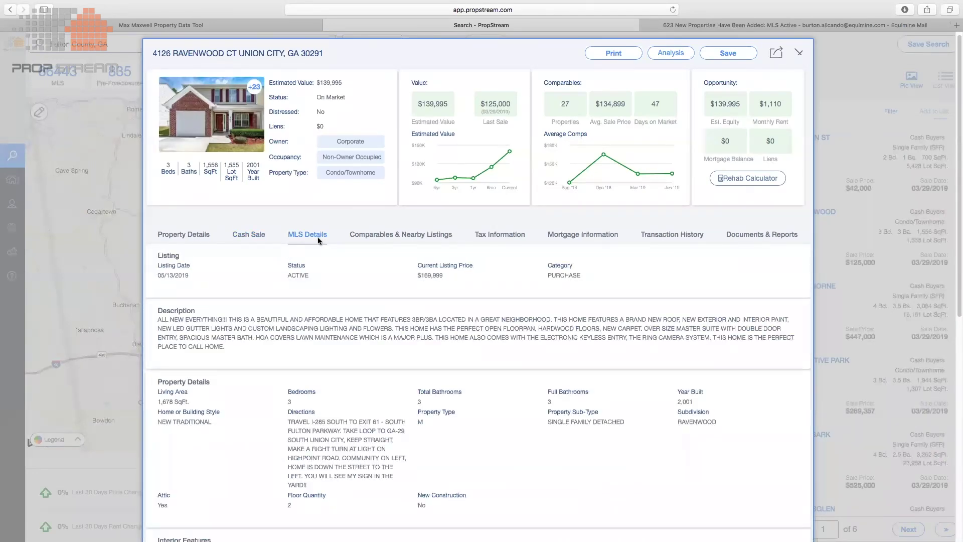
pyautogui.click(257, 240)
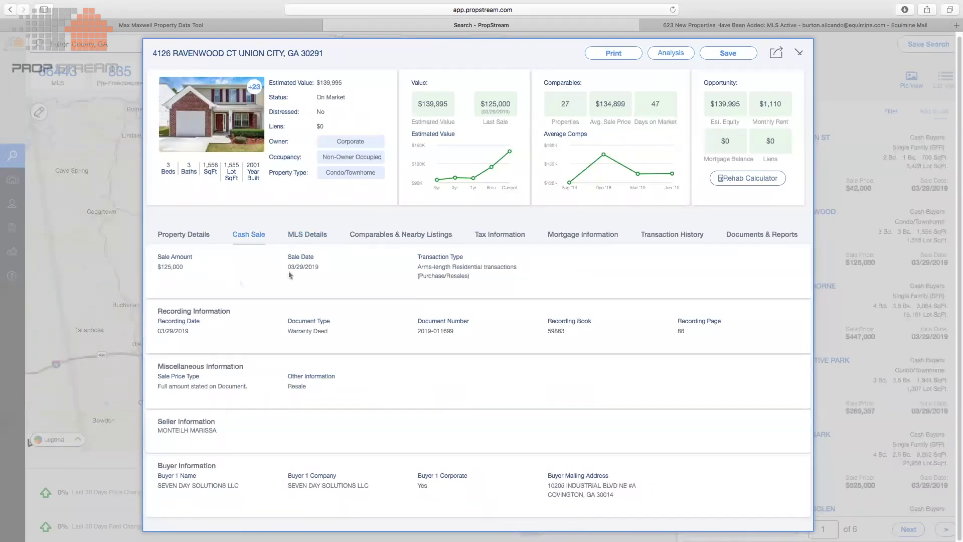
pyautogui.click(310, 238)
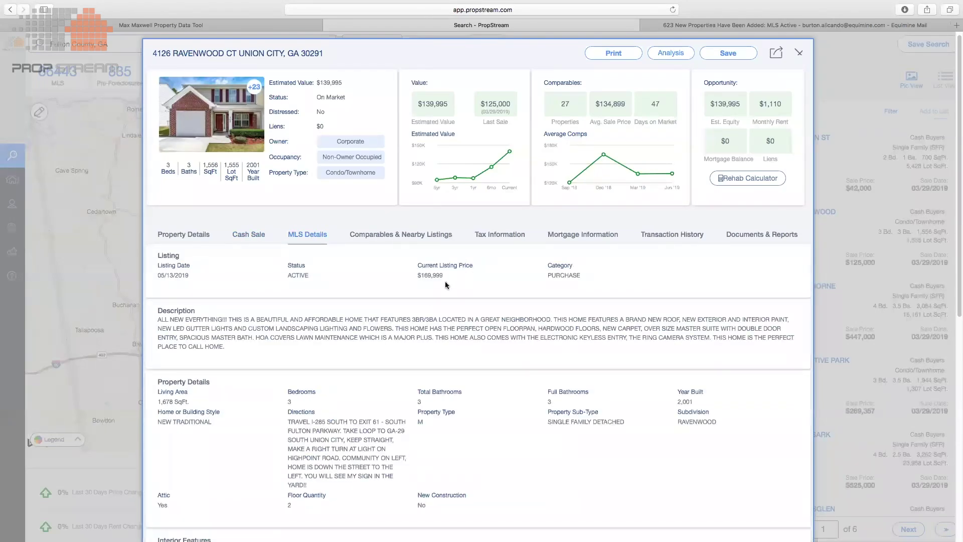
pyautogui.doubleClick(180, 274)
pyautogui.doubleClick(432, 275)
pyautogui.click(264, 239)
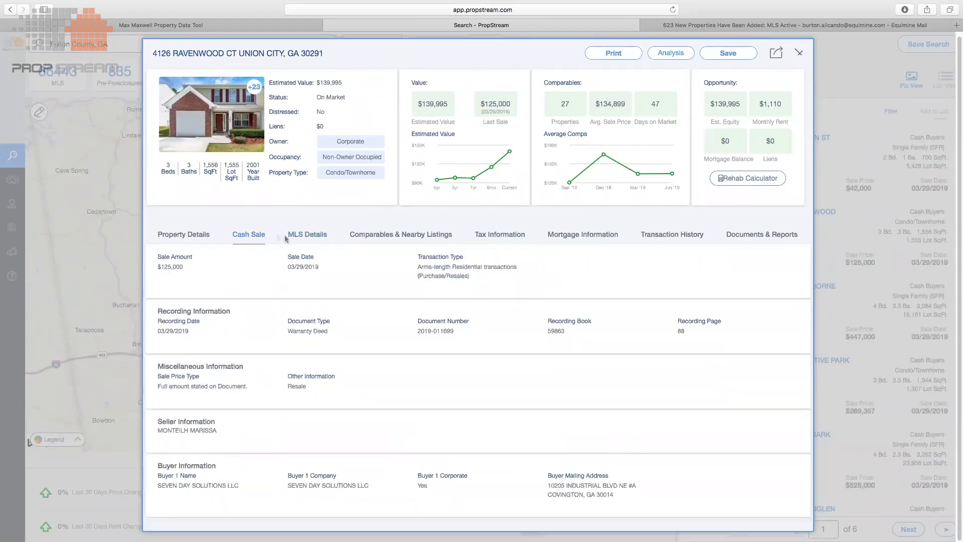
pyautogui.click(315, 236)
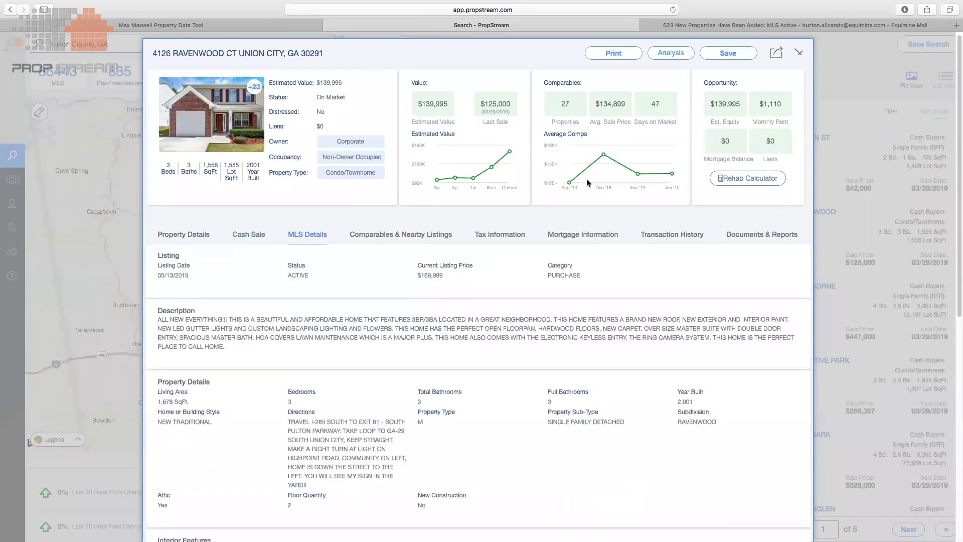
# Step: Open the Alpharetta property from the results and compare its cash sale amount and date with its current MLS listing price
pyautogui.click(799, 53)
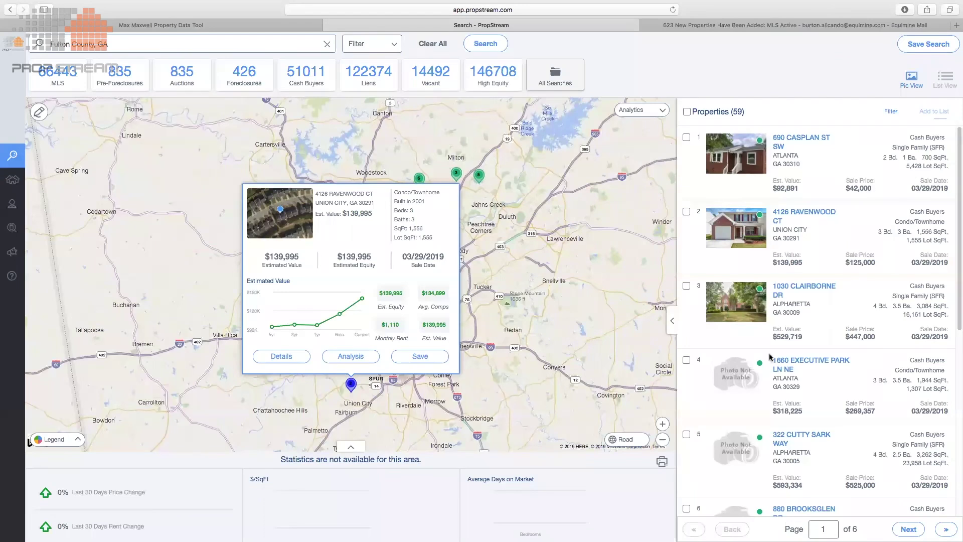
pyautogui.click(800, 286)
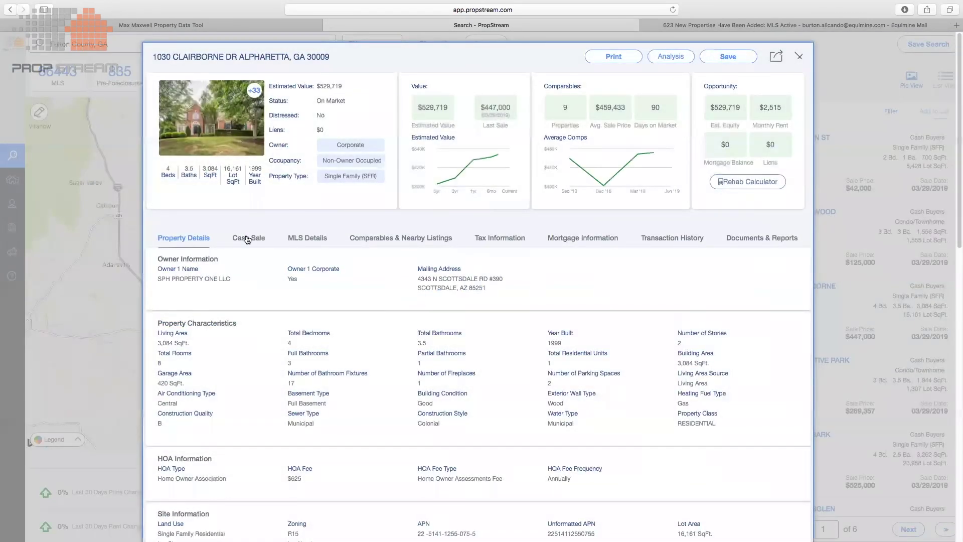
pyautogui.click(247, 237)
pyautogui.doubleClick(173, 270)
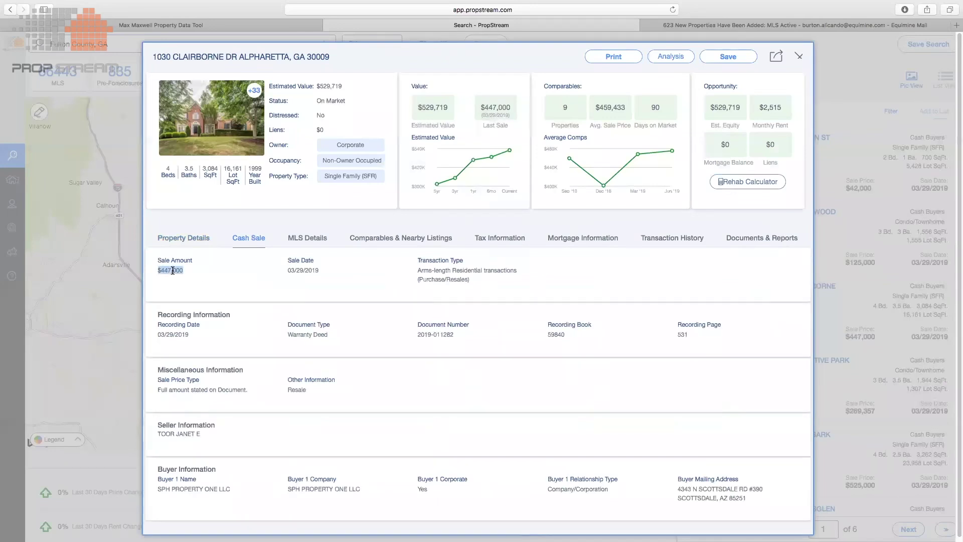
pyautogui.doubleClick(303, 270)
pyautogui.click(307, 237)
pyautogui.doubleClick(435, 280)
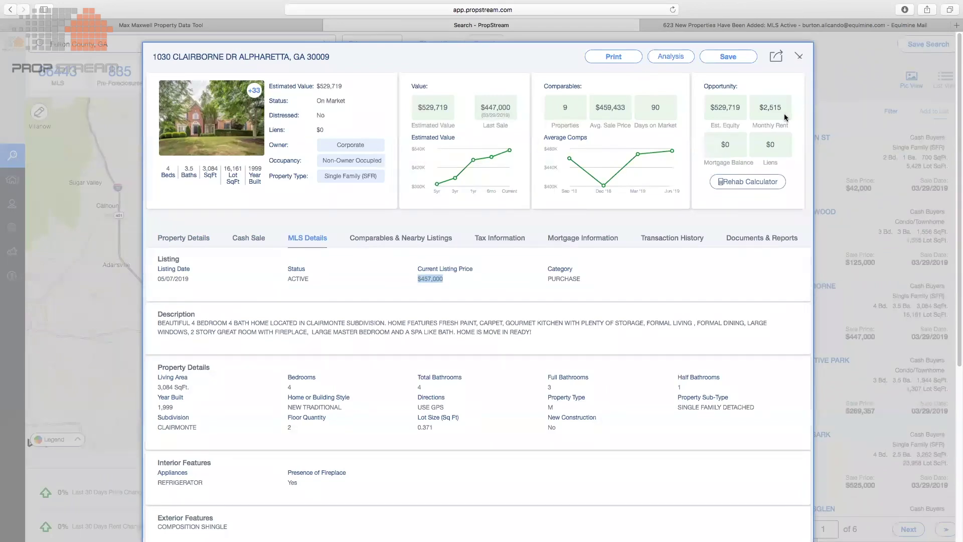
pyautogui.click(799, 56)
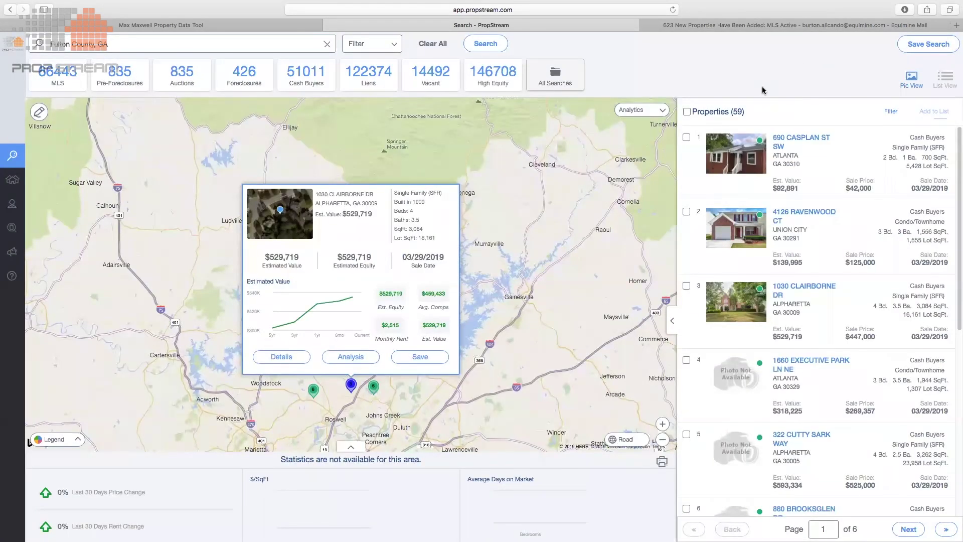
# Step: Clear all search criteria and run a new search for Fulton County, GA from the recent searches
pyautogui.click(366, 43)
pyautogui.click(391, 44)
pyautogui.click(439, 44)
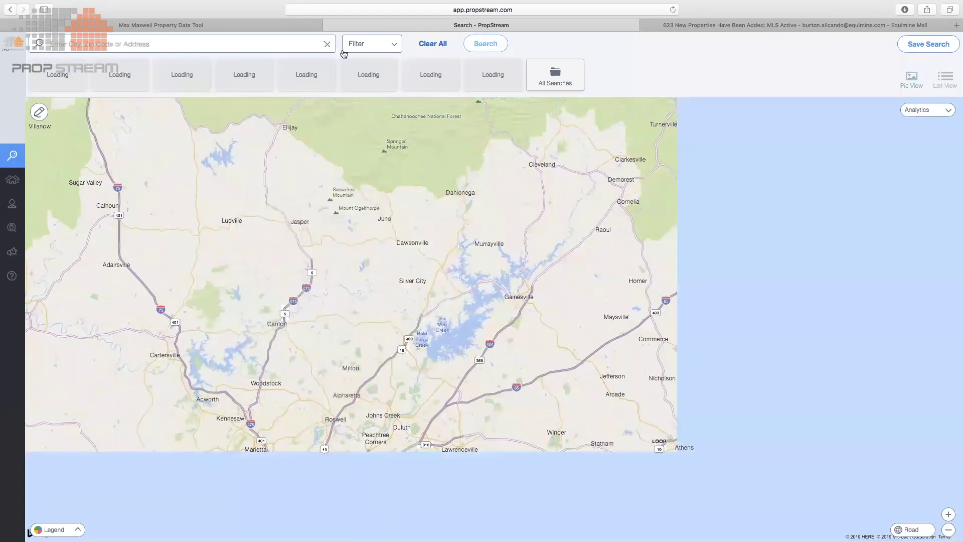
pyautogui.click(249, 43)
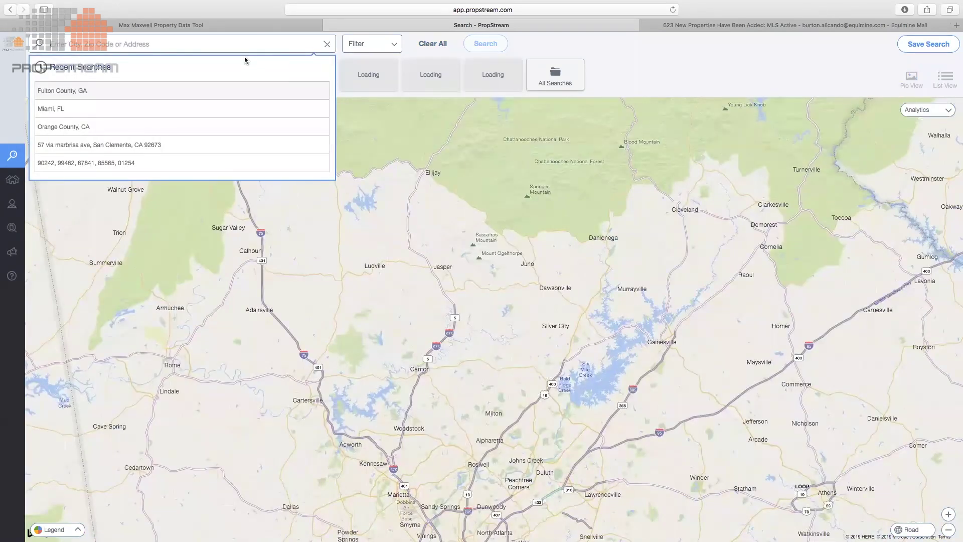
pyautogui.click(244, 92)
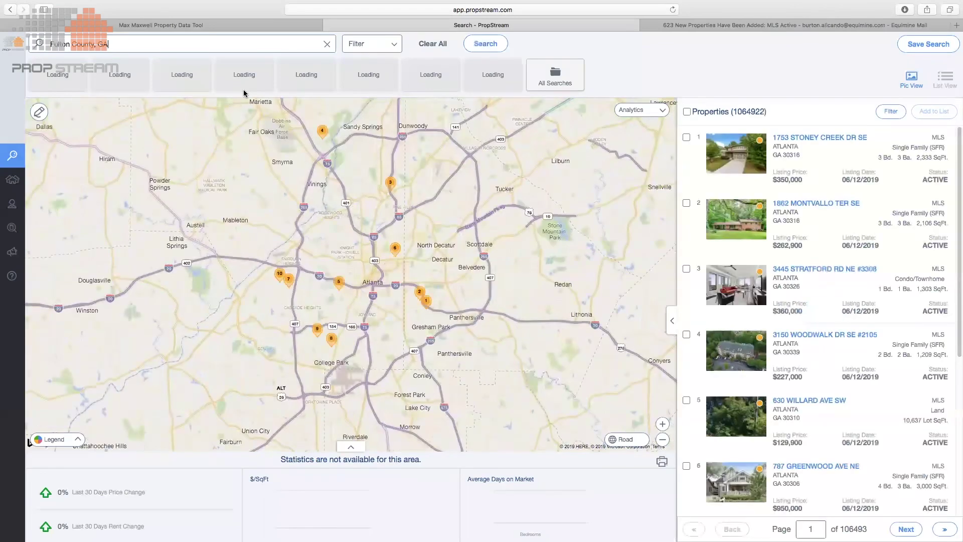
# Step: Filter the search to owner-occupied properties with the Liens list type
pyautogui.click(386, 49)
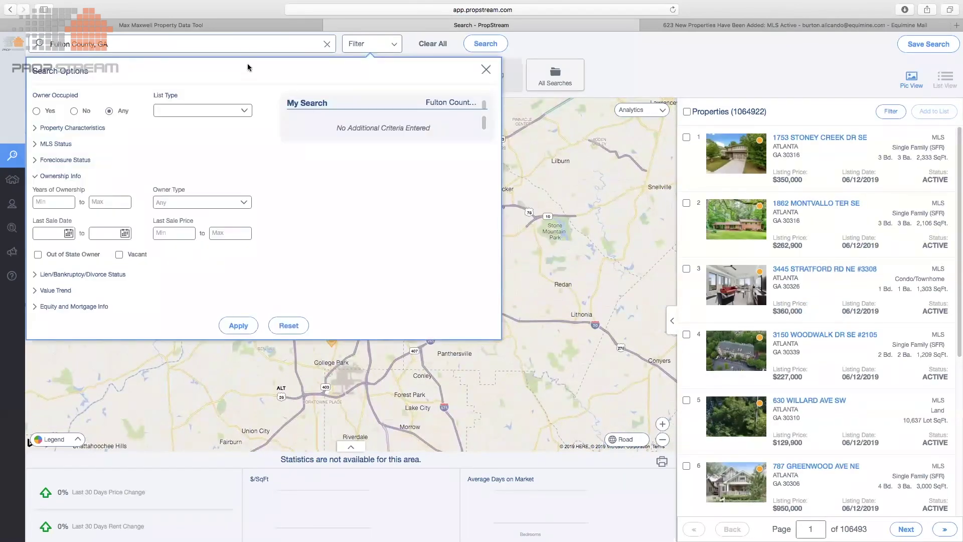
pyautogui.click(50, 110)
pyautogui.click(183, 110)
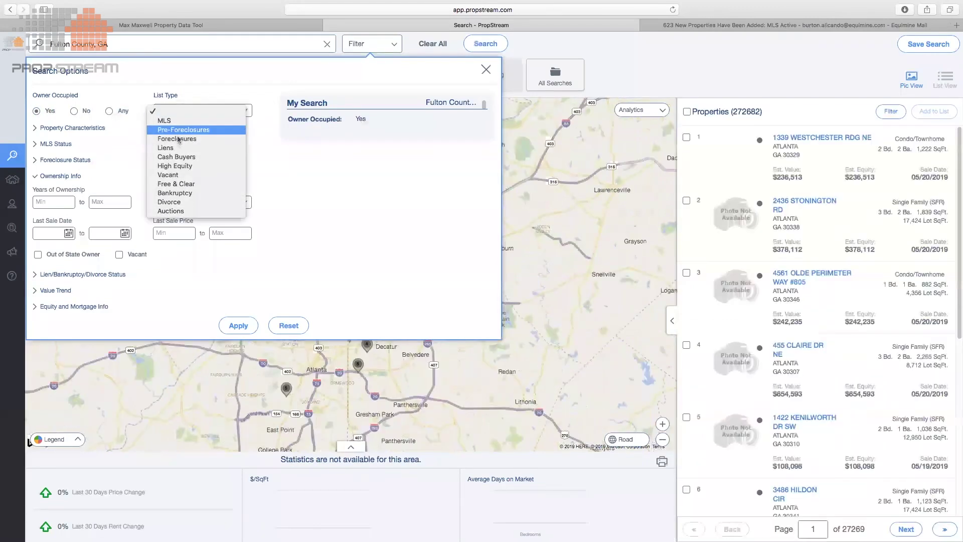
pyautogui.click(182, 149)
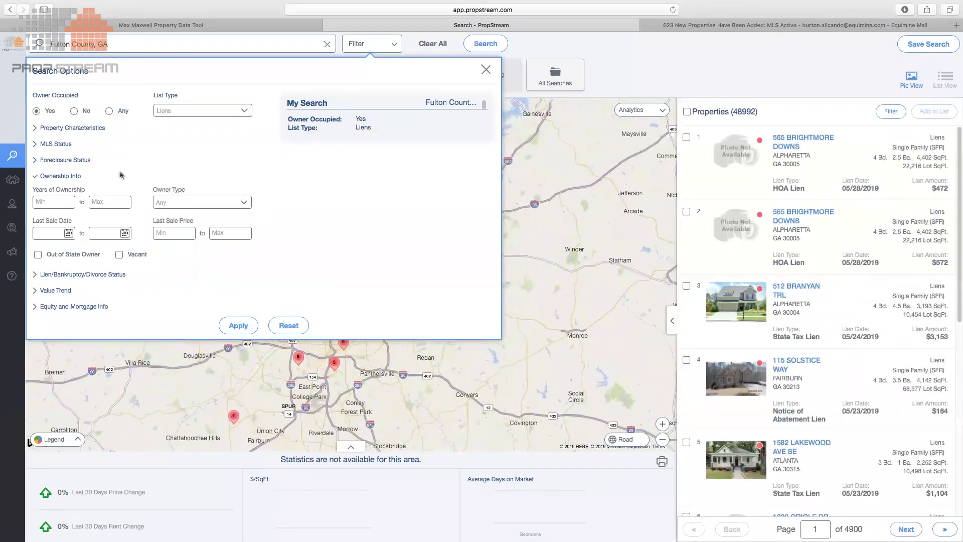
# Step: Restrict the filter to Single Family properties that are not on the market
pyautogui.click(71, 128)
pyautogui.click(75, 154)
pyautogui.click(82, 173)
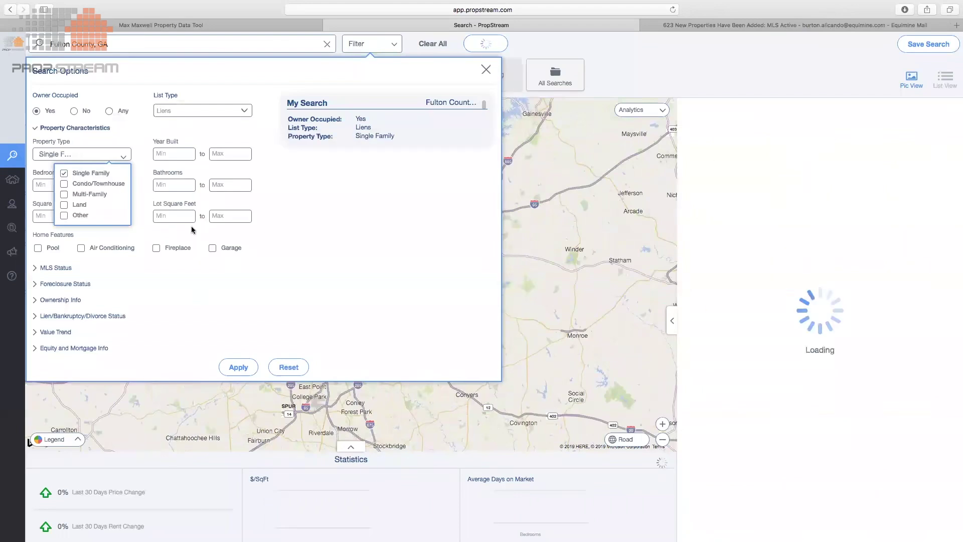
pyautogui.click(70, 269)
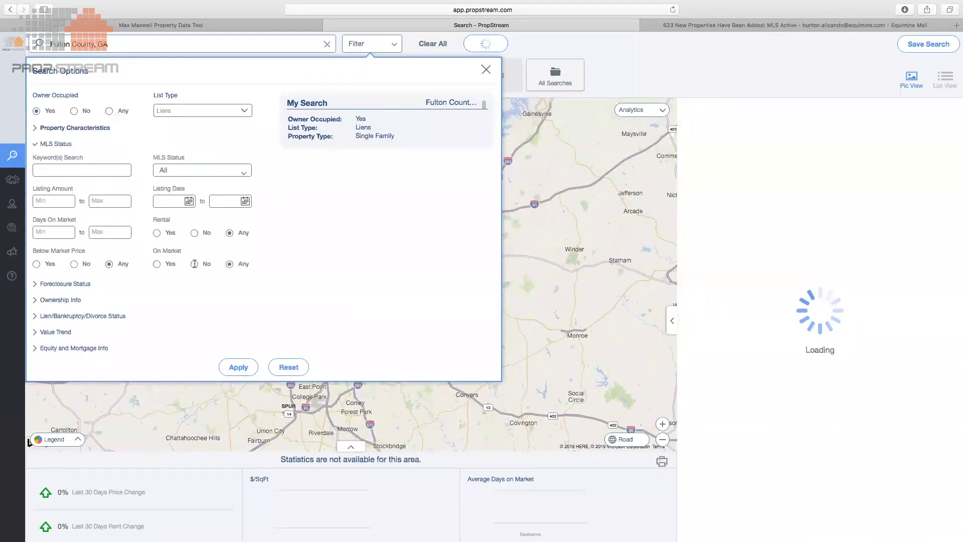
pyautogui.click(194, 263)
# Step: Set the foreclosure status to None and the owner type to Individual
pyautogui.click(70, 283)
pyautogui.click(83, 186)
pyautogui.click(72, 227)
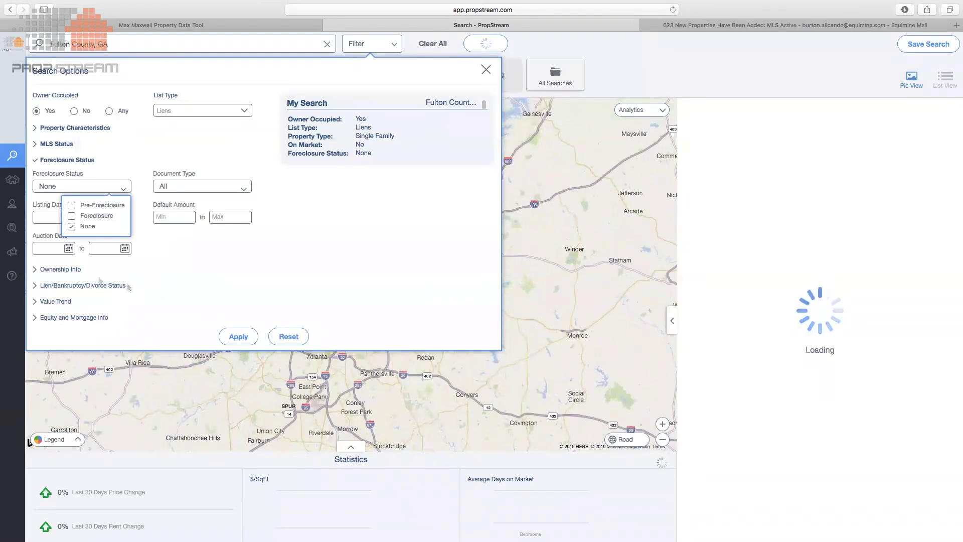
pyautogui.click(47, 271)
pyautogui.click(198, 202)
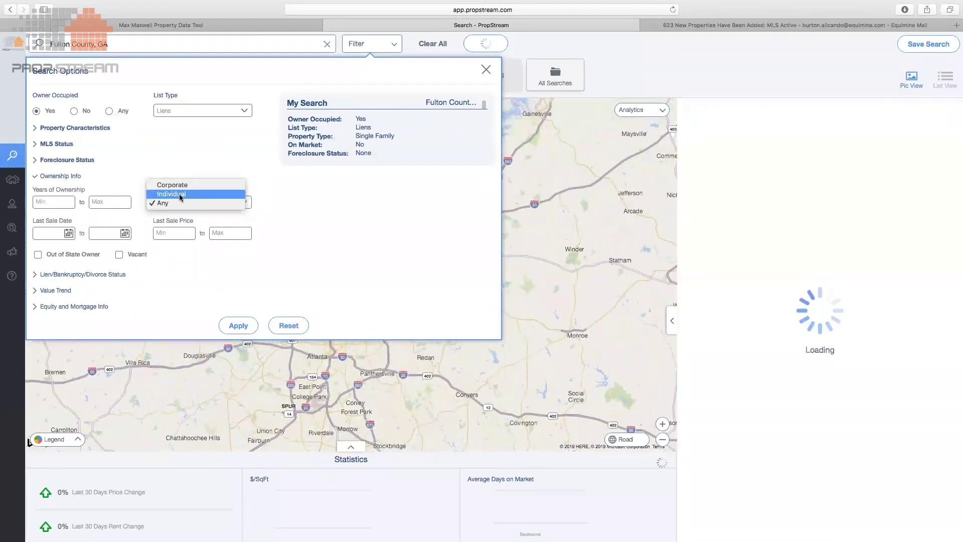
# Step: Set the lien type to Tax Lien with a minimum lien amount of 15,000
pyautogui.click(59, 274)
pyautogui.click(65, 271)
pyautogui.click(64, 273)
pyautogui.click(70, 250)
pyautogui.click(98, 188)
pyautogui.click(172, 218)
pyautogui.write('150000')
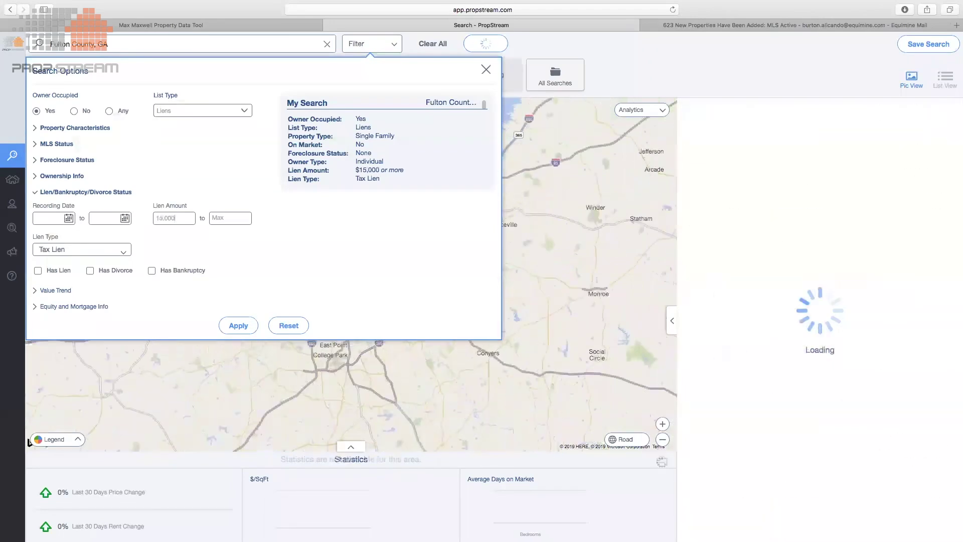
# Step: Set the minimum estimated equity to 60% and apply the filter
pyautogui.click(88, 306)
pyautogui.click(189, 254)
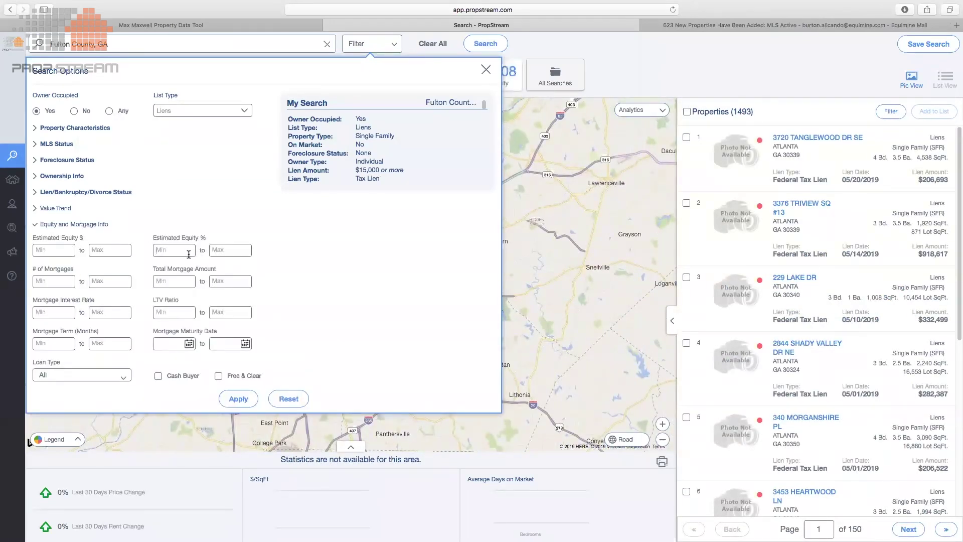
pyautogui.write('60')
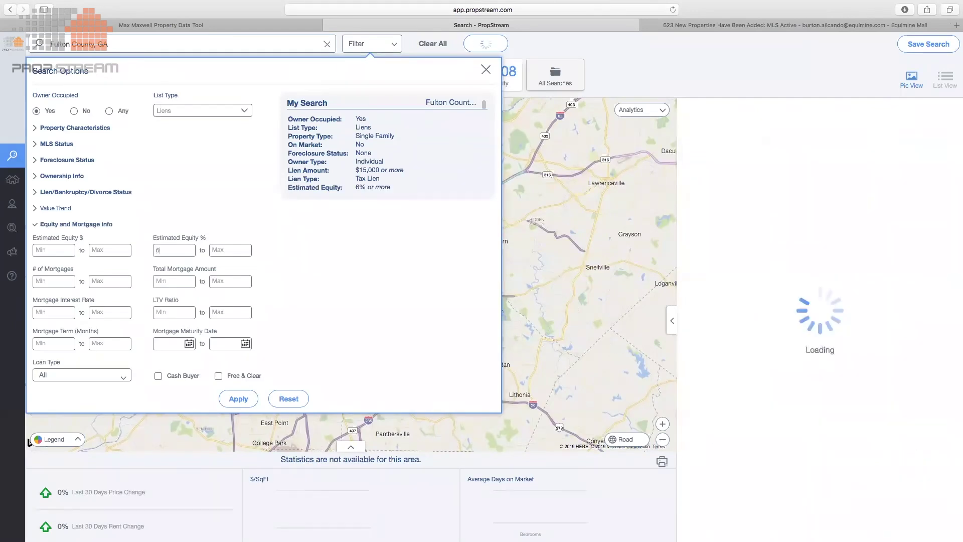
pyautogui.click(239, 401)
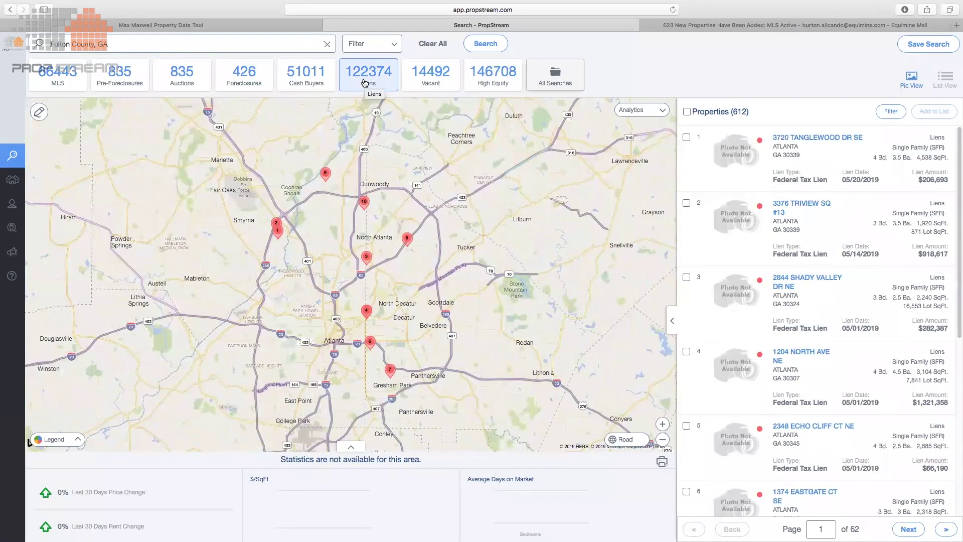
# Step: Open the third property in the tax lien results and examine its owner name and mailing address
pyautogui.click(786, 138)
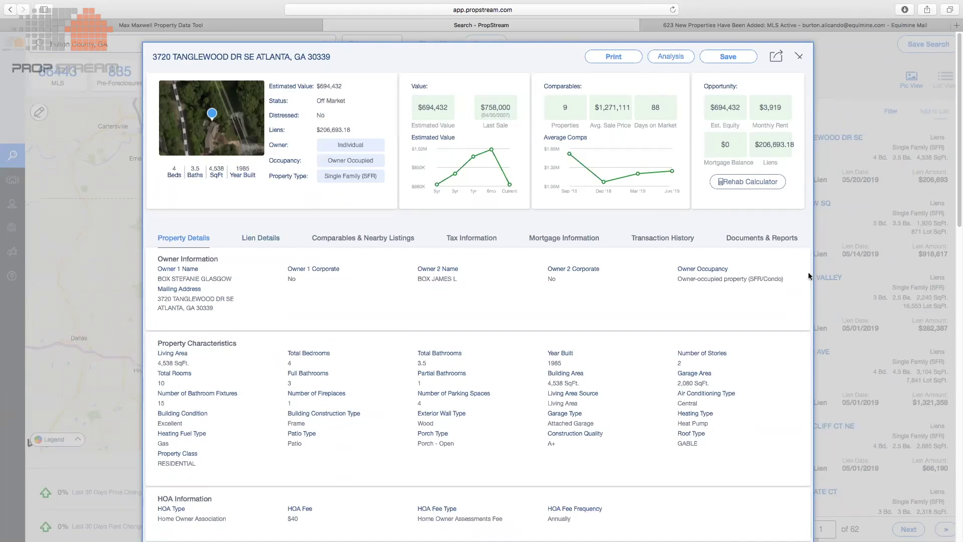
pyautogui.click(855, 259)
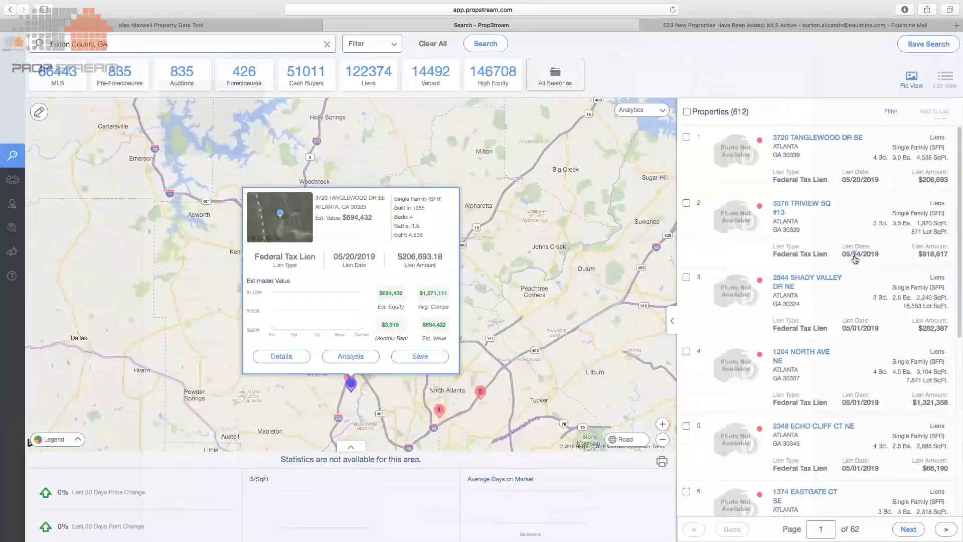
pyautogui.click(790, 281)
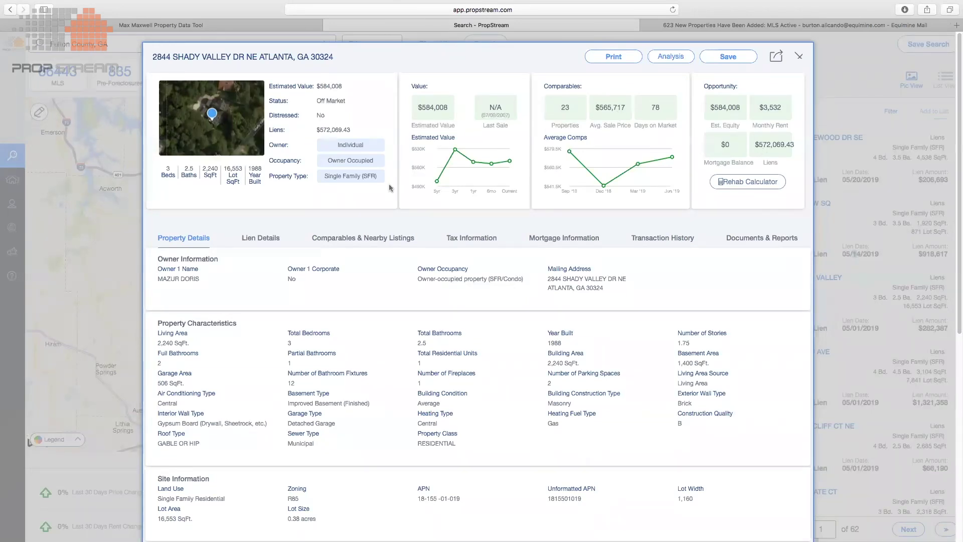
pyautogui.scroll(-1, 326, 308)
pyautogui.moveTo(207, 277); pyautogui.dragTo(159, 274)
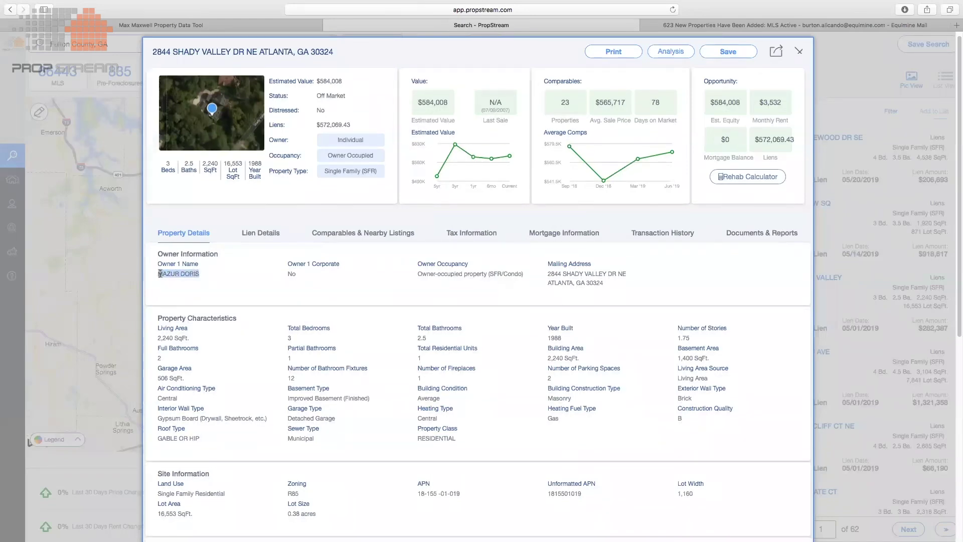
pyautogui.click(554, 274)
# Step: Review the property's characteristics, assessment and last sale information down to its legal description
pyautogui.scroll(-5, 242, 358)
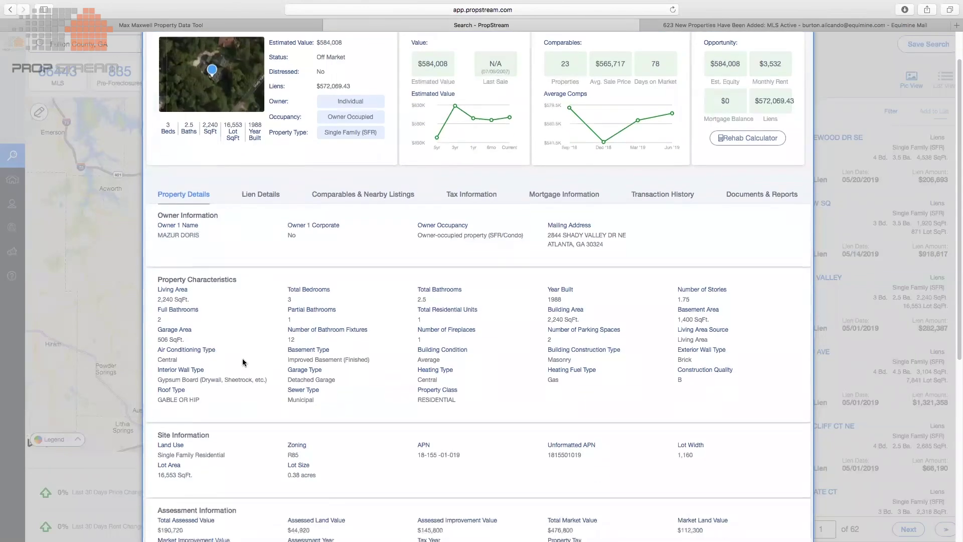
pyautogui.scroll(-15, 251, 373)
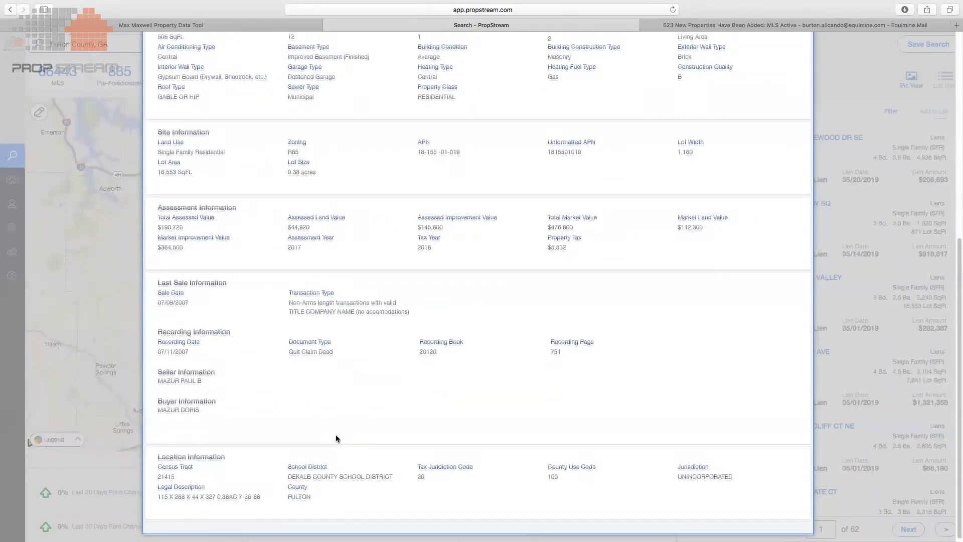
pyautogui.doubleClick(228, 494)
pyautogui.click(228, 494)
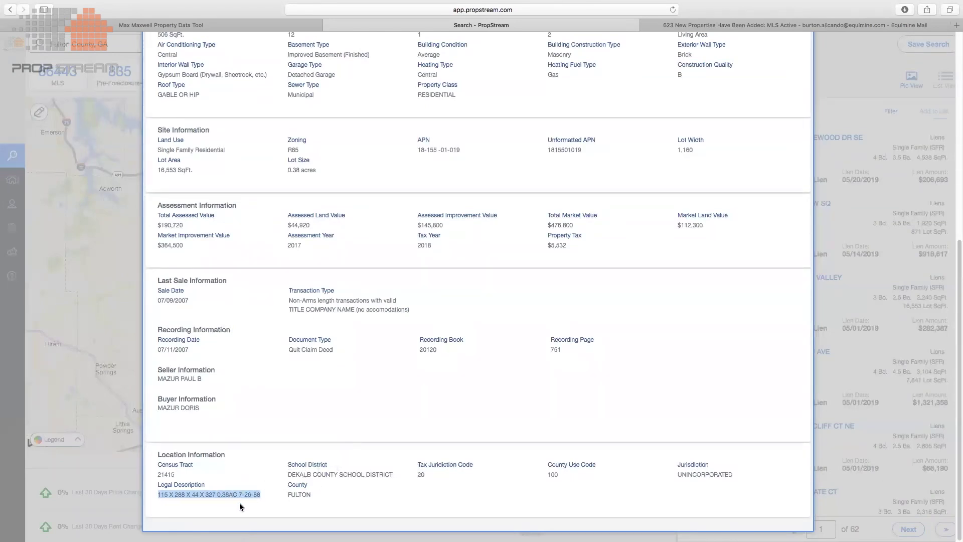
pyautogui.scroll(19, 361, 351)
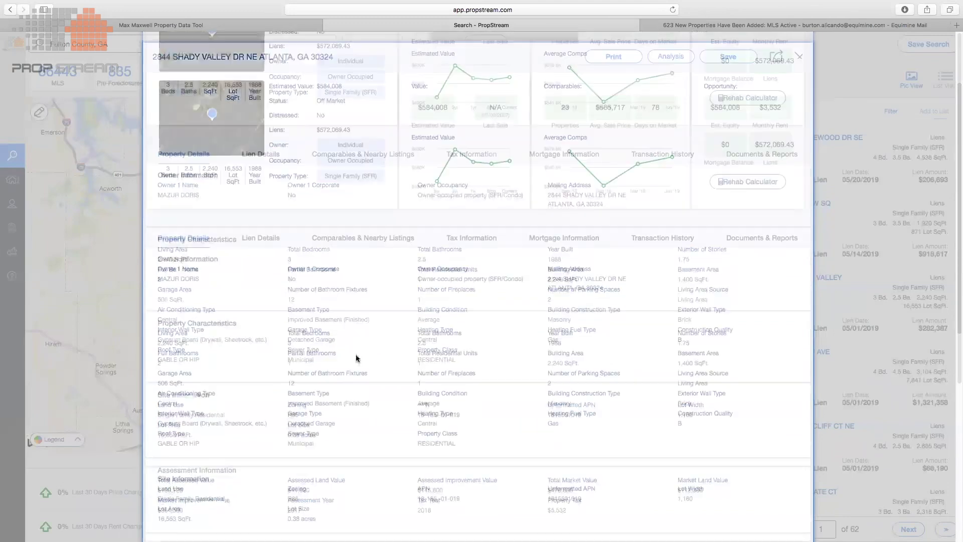
# Step: Examine the property's lien details, comparing the federal tax lien amount with the total liens
pyautogui.click(251, 238)
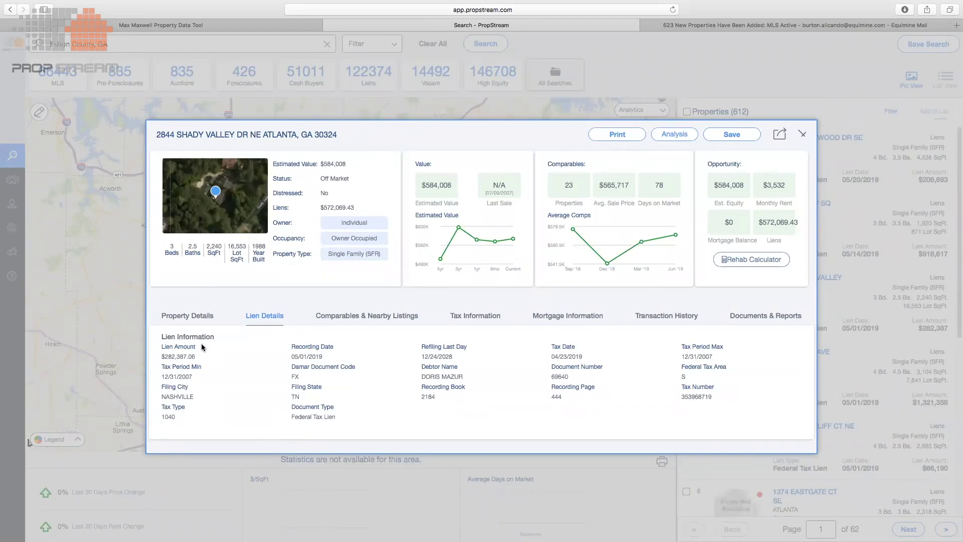
pyautogui.doubleClick(191, 356)
pyautogui.click(767, 221)
pyautogui.tripleClick(768, 222)
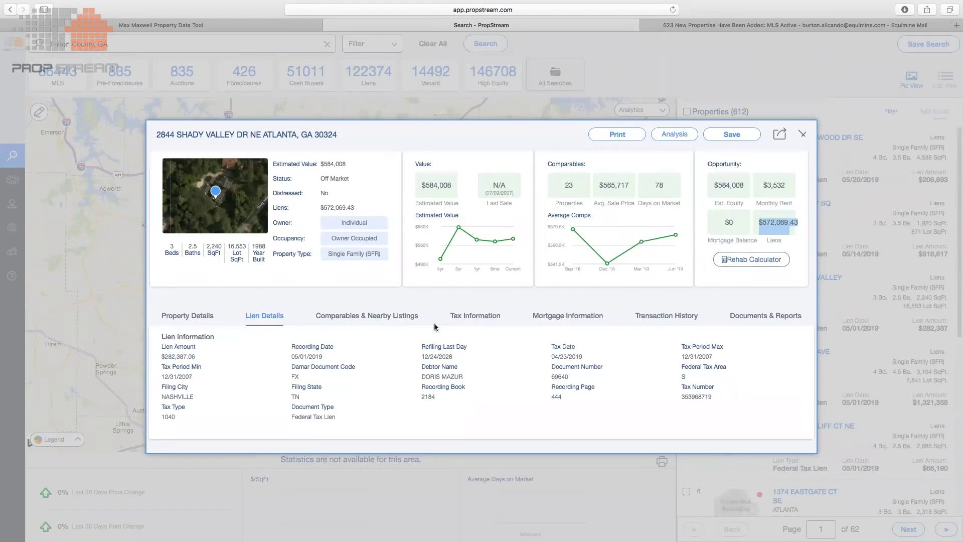
# Step: Open the property's comparables and set the start of the sale date range to Dec 01, 2018
pyautogui.click(395, 321)
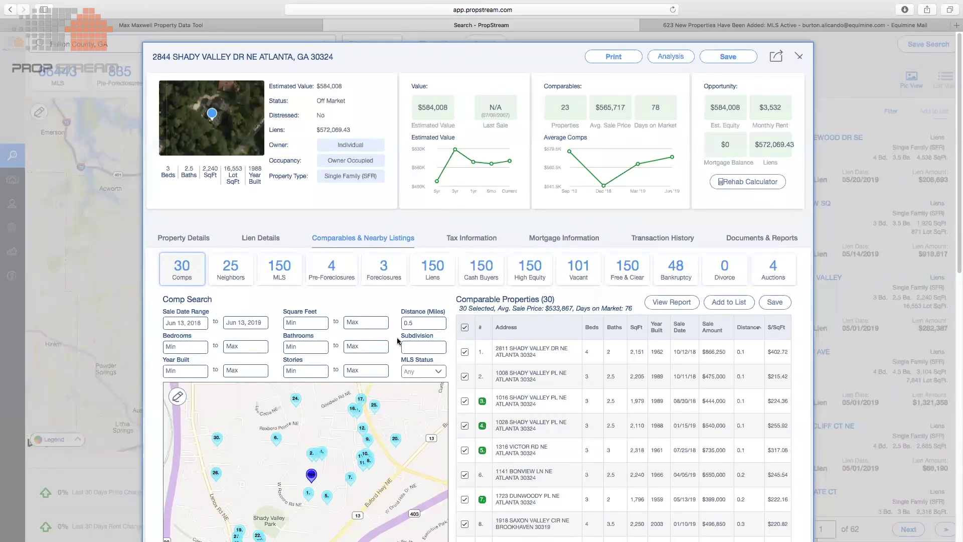
pyautogui.click(191, 322)
pyautogui.click(272, 345)
pyautogui.click(272, 345)
pyautogui.click(272, 345)
pyautogui.click(273, 345)
pyautogui.click(272, 345)
pyautogui.click(273, 346)
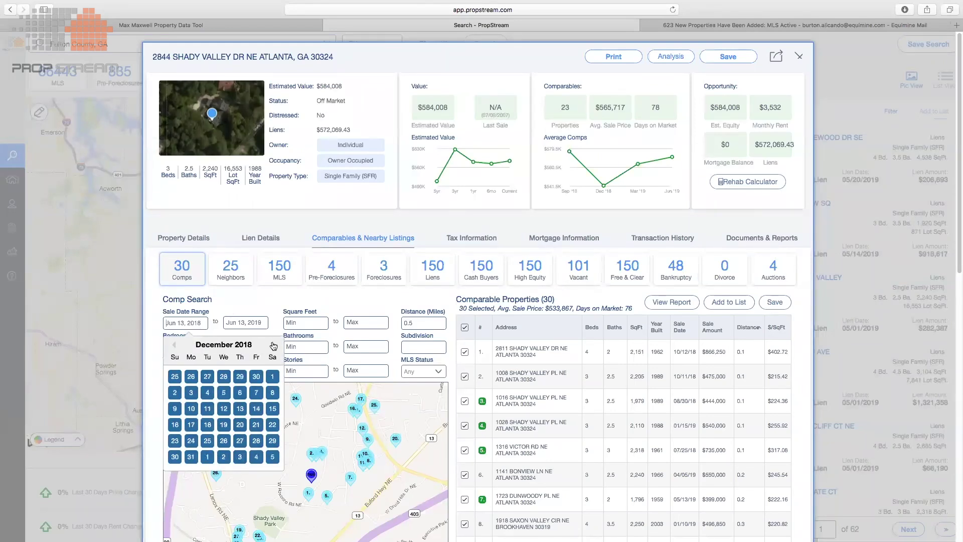
pyautogui.click(274, 377)
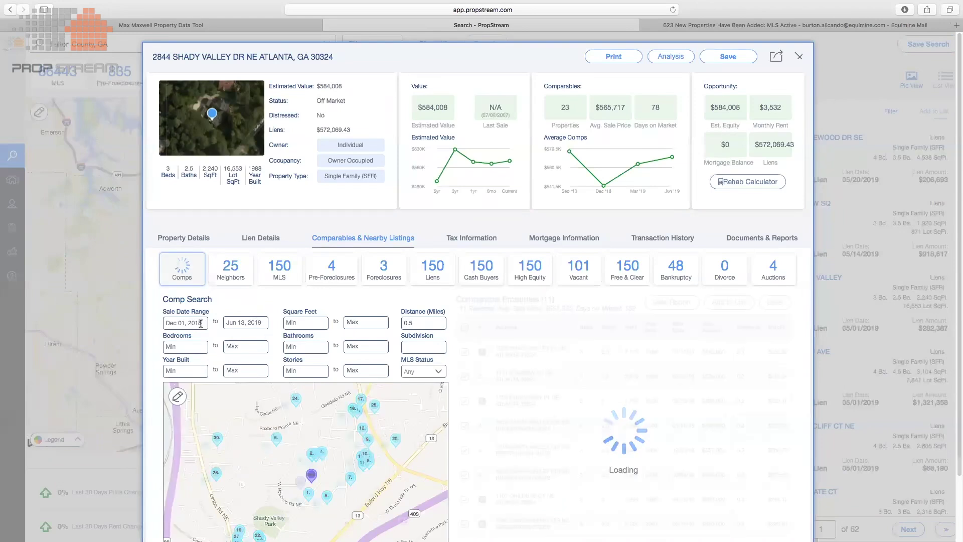
# Step: Narrow the comparables to a minimum of 3 bedrooms and 2 bathrooms
pyautogui.doubleClick(188, 169)
pyautogui.click(194, 348)
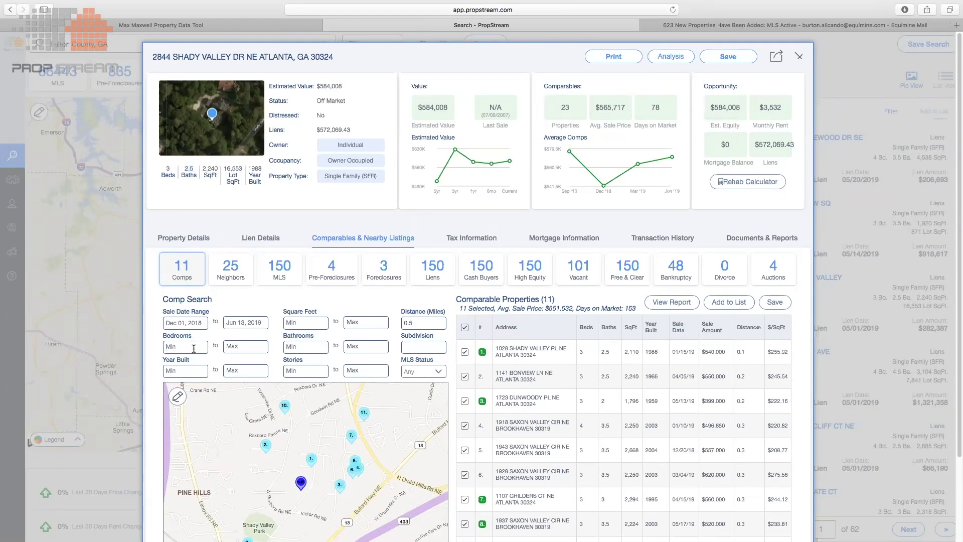
pyautogui.write('3')
pyautogui.click(306, 347)
pyautogui.write('2')
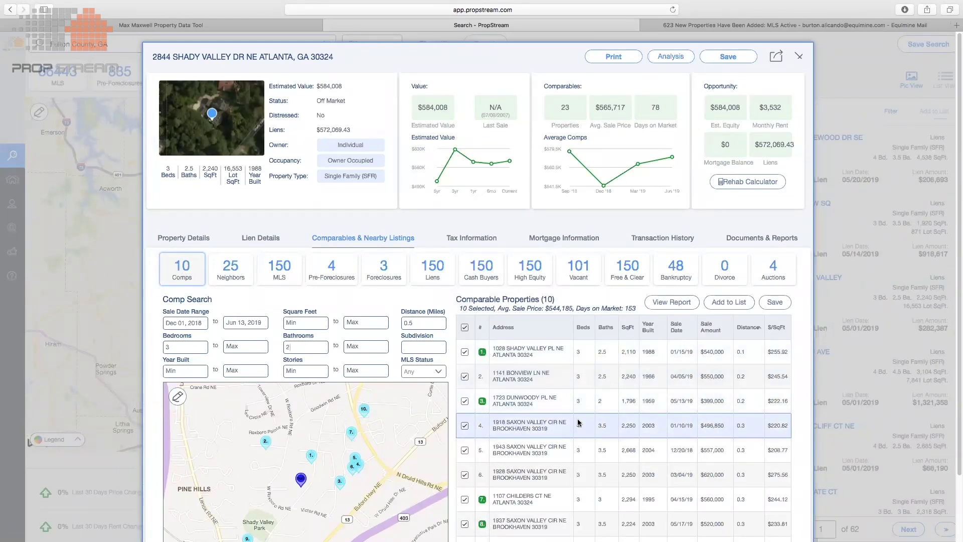
pyautogui.scroll(-1, 577, 421)
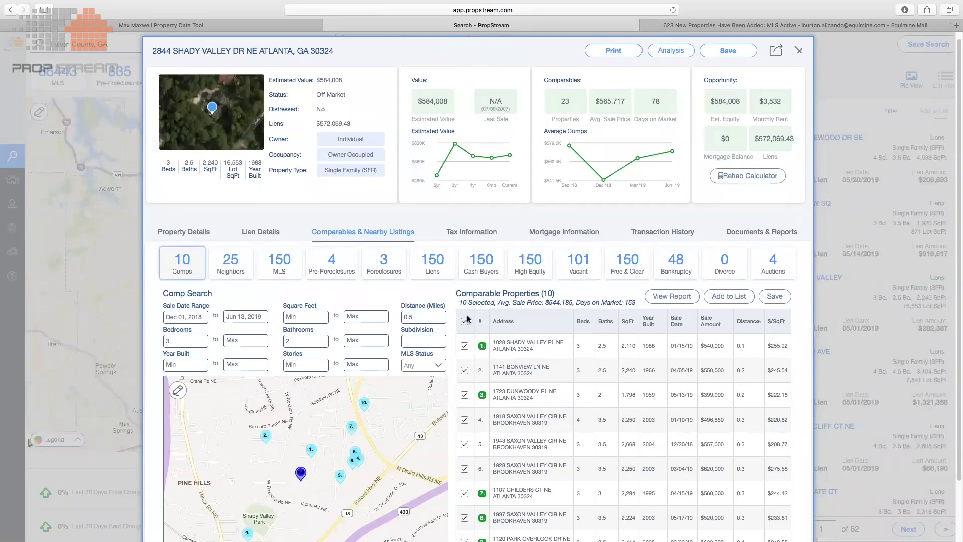
# Step: Exclude the third and fourth properties from the selected comparables and highlight the average sale price of the rest
pyautogui.scroll(-3, 541, 436)
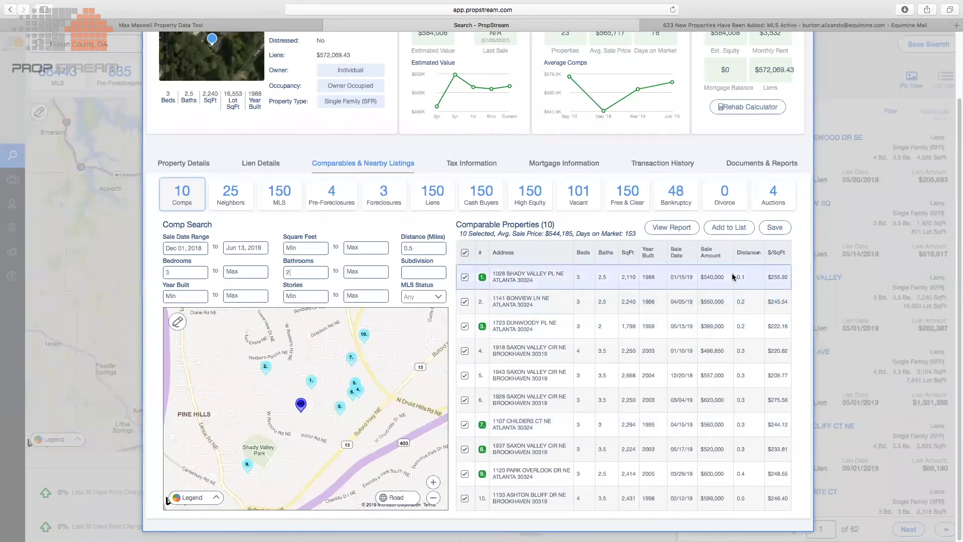
pyautogui.click(464, 327)
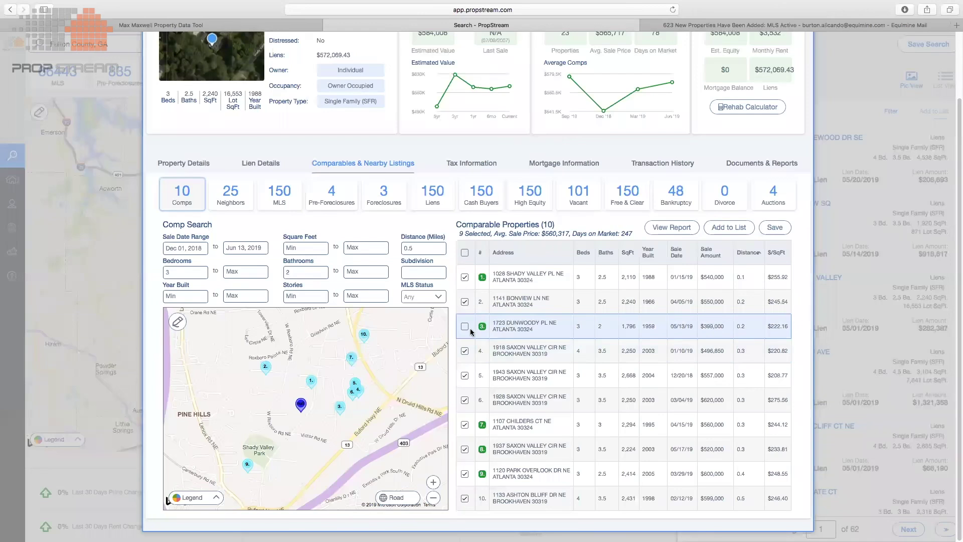
pyautogui.click(464, 350)
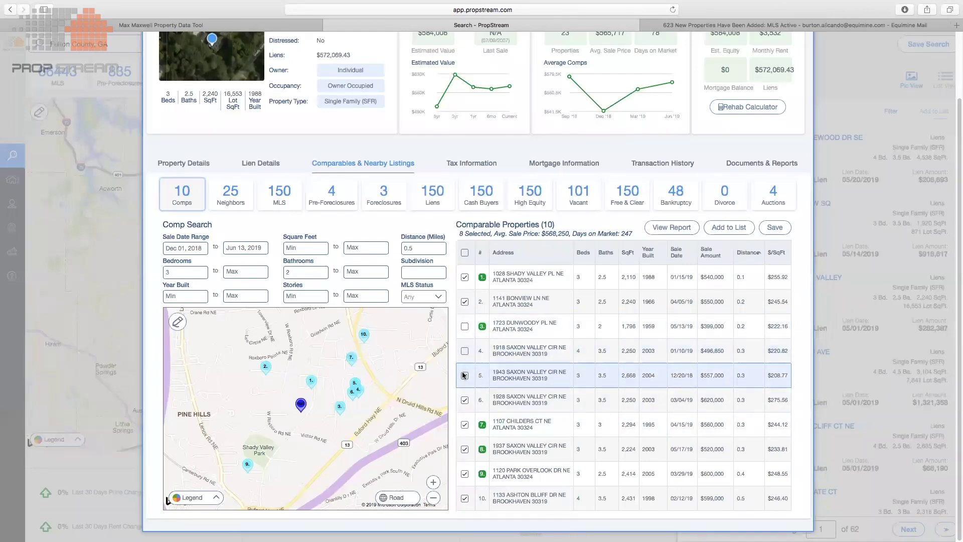
pyautogui.moveTo(461, 234); pyautogui.dragTo(571, 235)
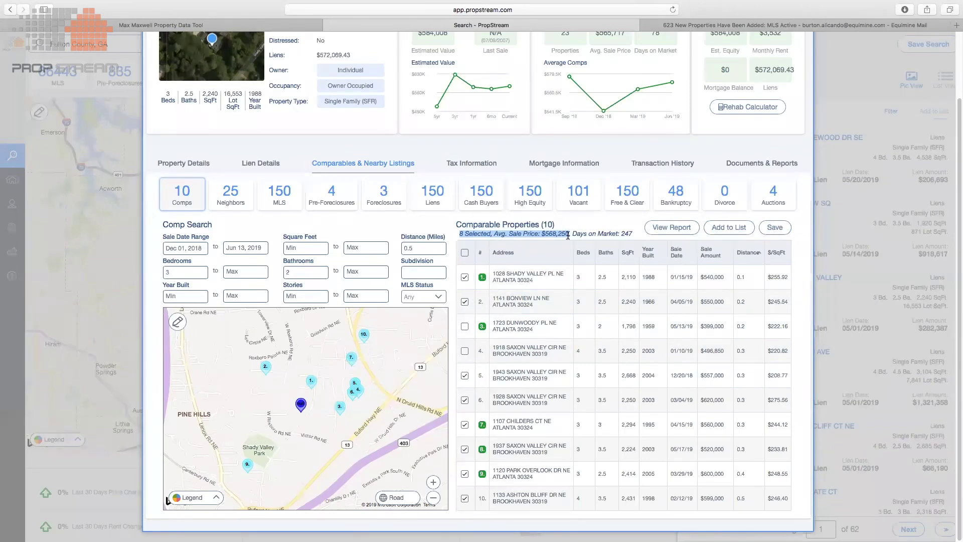
# Step: Generate the comparables report, review its summary statistics and subject property details in Preview, and return to the browser
pyautogui.click(657, 228)
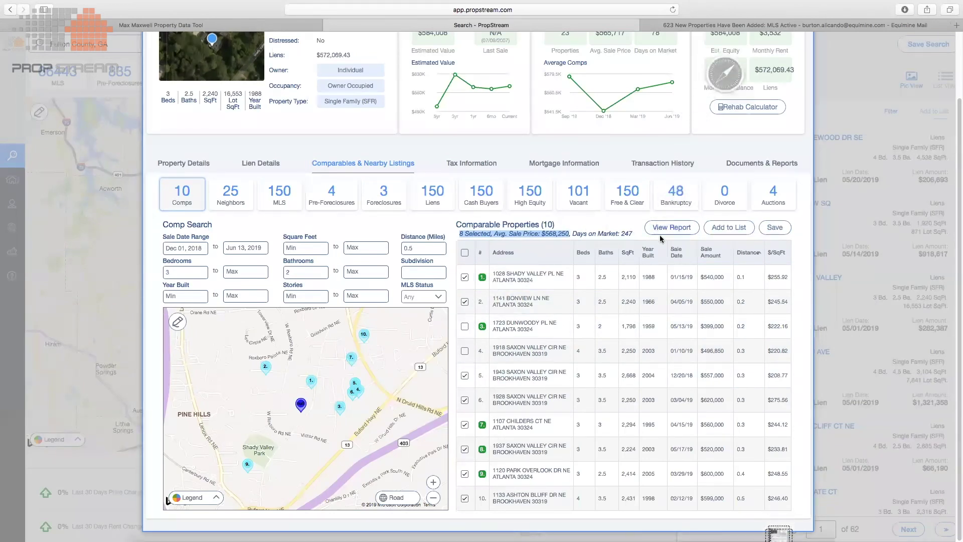
pyautogui.click(779, 525)
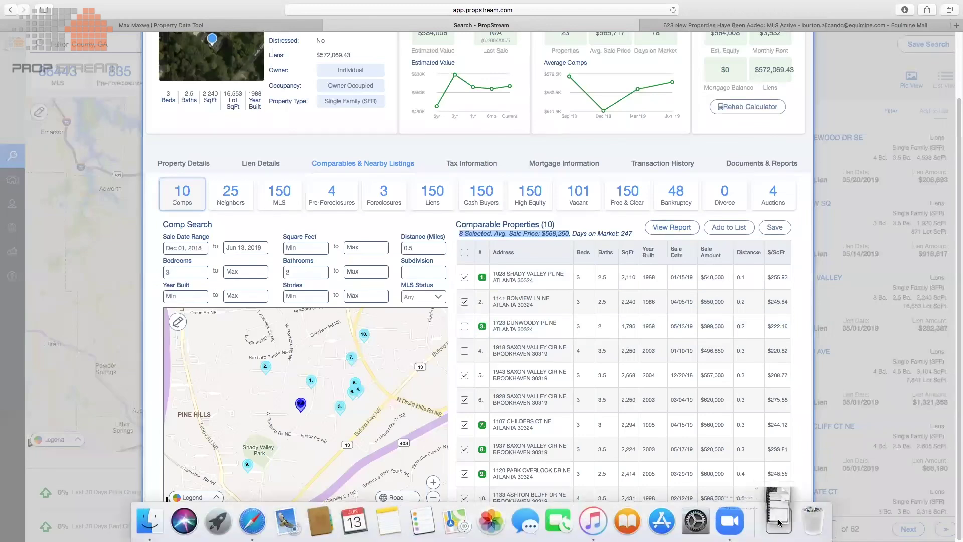
pyautogui.click(776, 485)
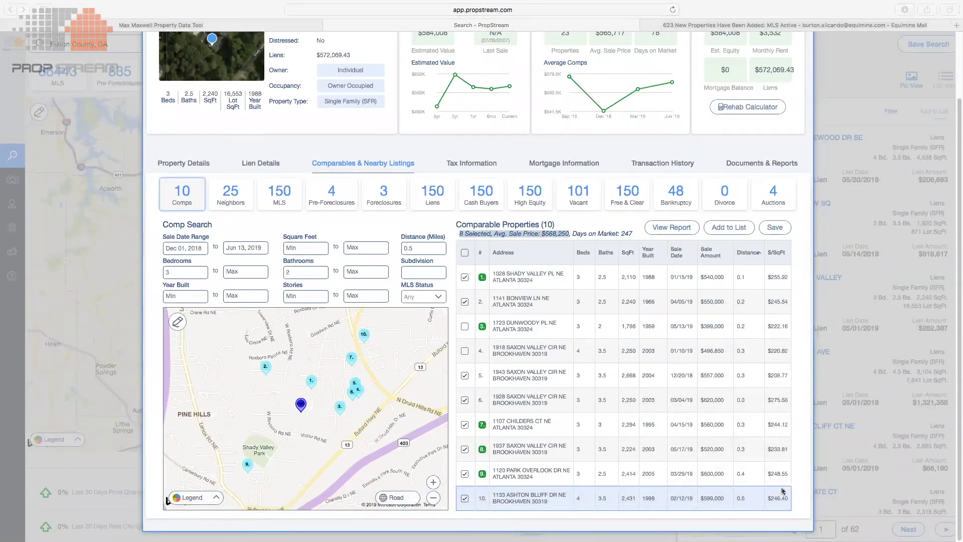
pyautogui.scroll(-15, 295, 232)
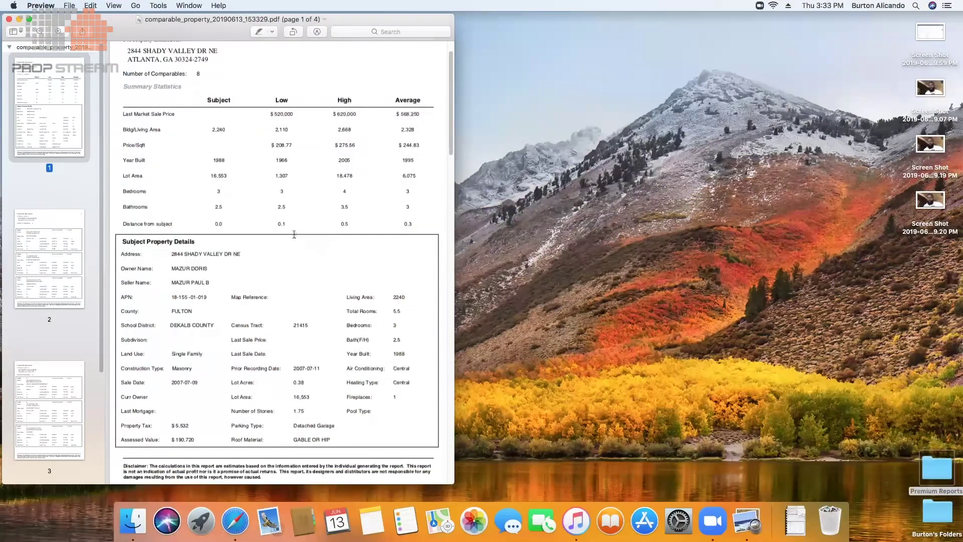
pyautogui.scroll(10, 295, 238)
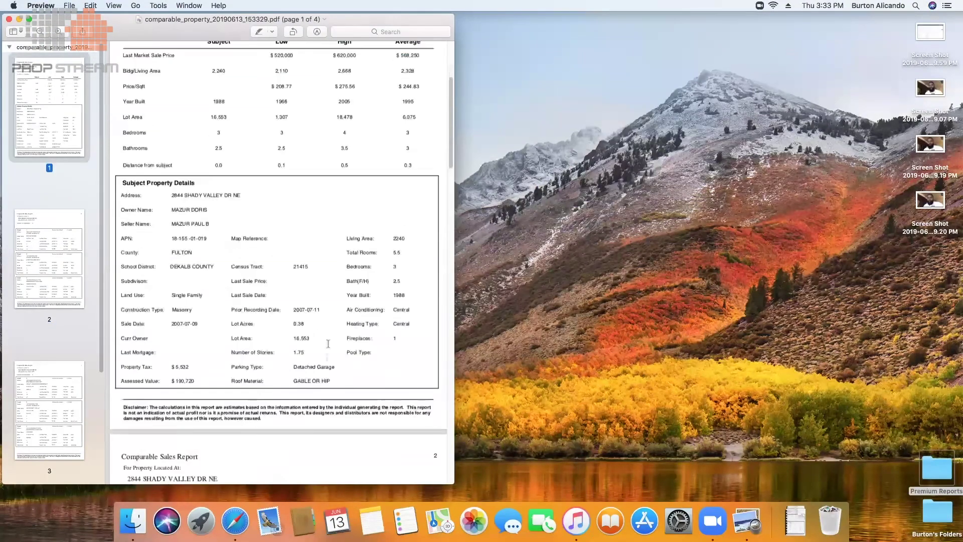
pyautogui.click(243, 524)
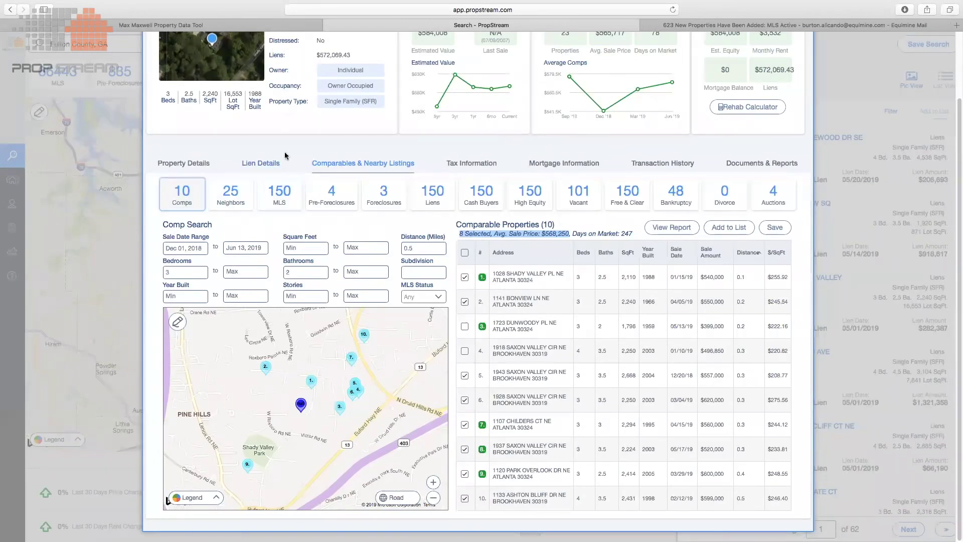
# Step: Show the property's neighbors and examine the sale amount of the fourth one in the list
pyautogui.scroll(3, 287, 149)
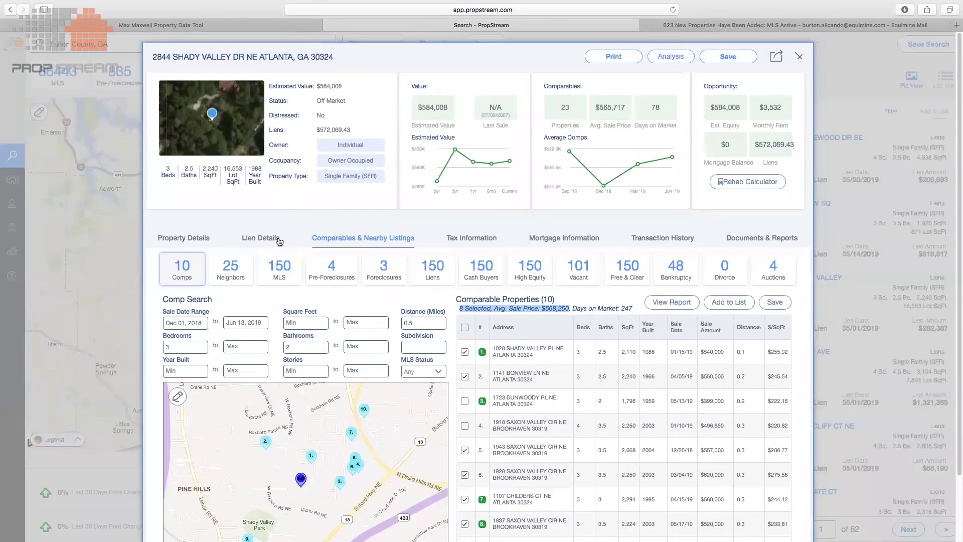
pyautogui.click(232, 284)
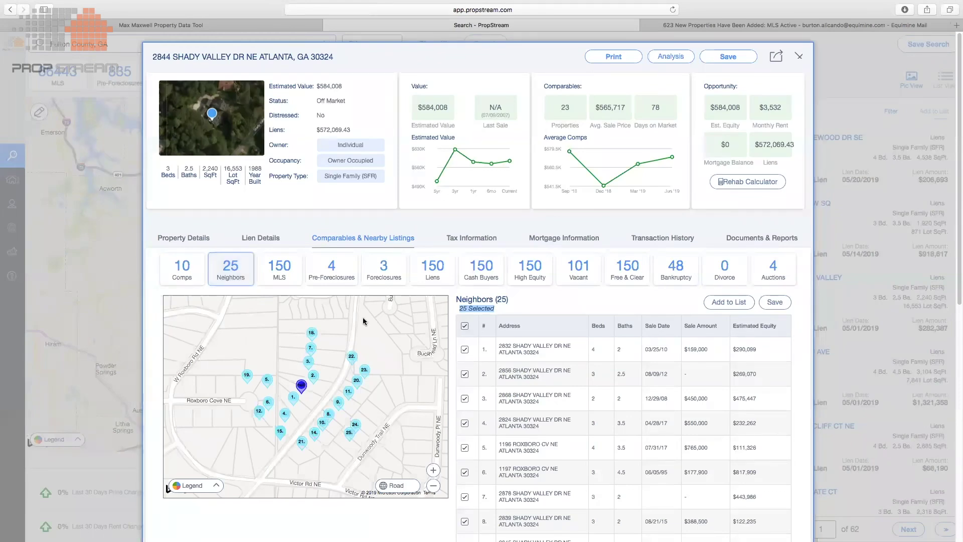
pyautogui.scroll(-1, 690, 396)
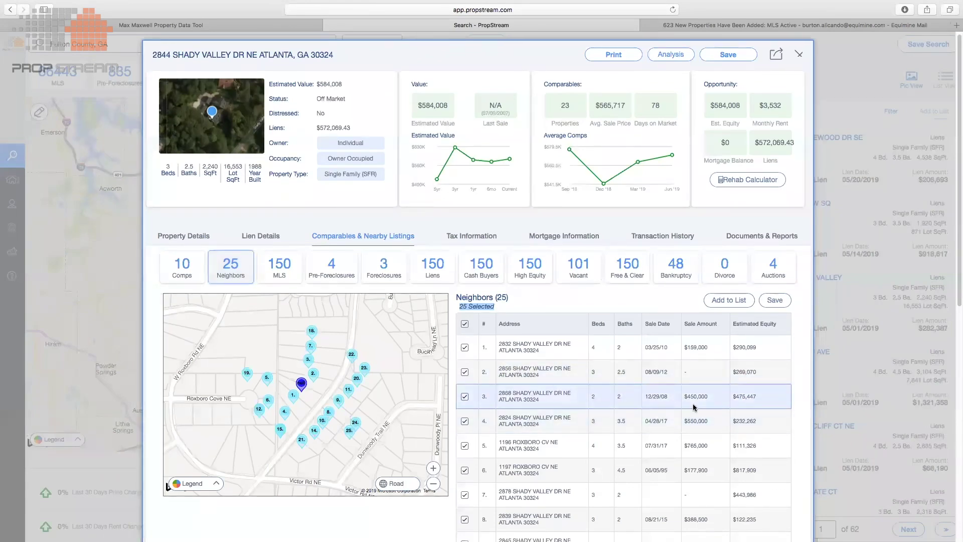
pyautogui.moveTo(684, 420); pyautogui.dragTo(706, 420)
pyautogui.moveTo(698, 421); pyautogui.dragTo(707, 420)
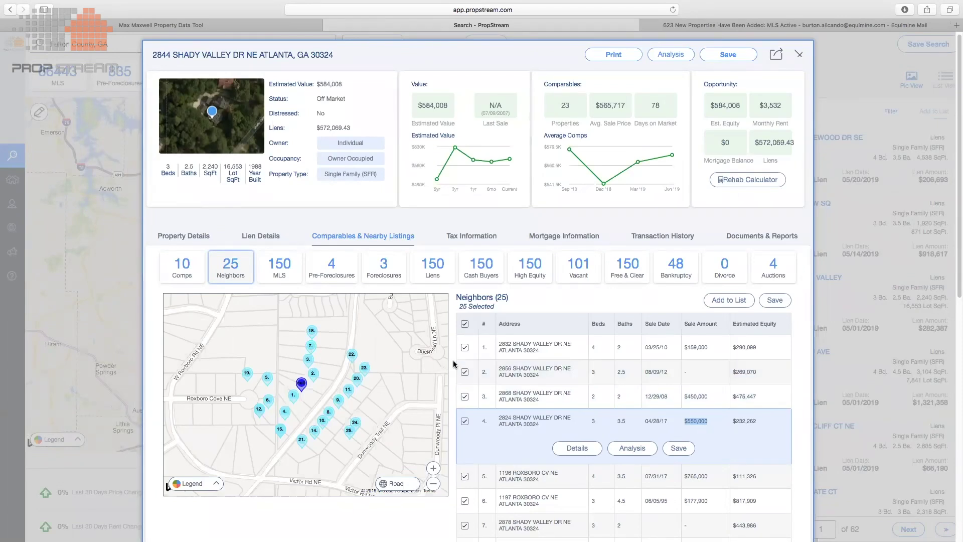
# Step: Show the nearby MLS listings and review their list prices, list and sale dates, and statuses
pyautogui.click(281, 276)
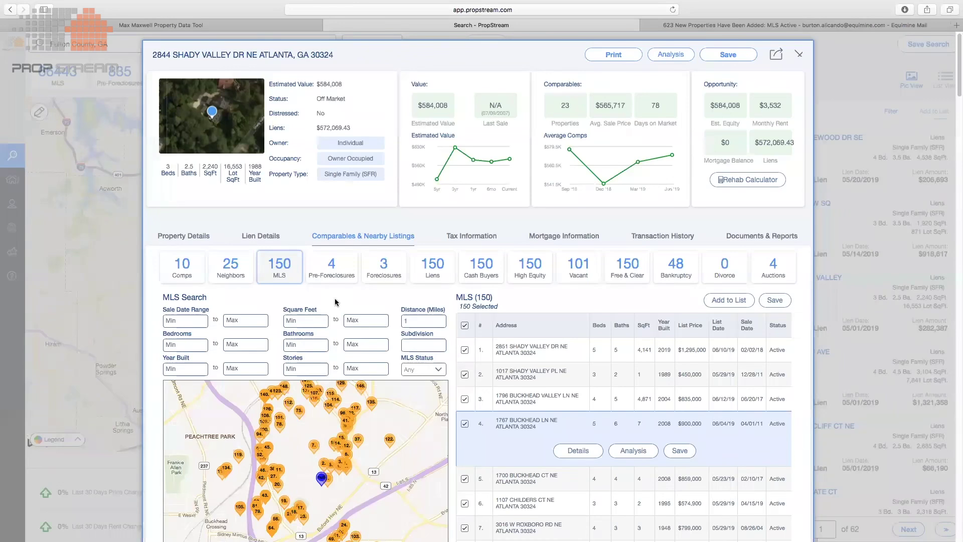
pyautogui.scroll(-1, 332, 302)
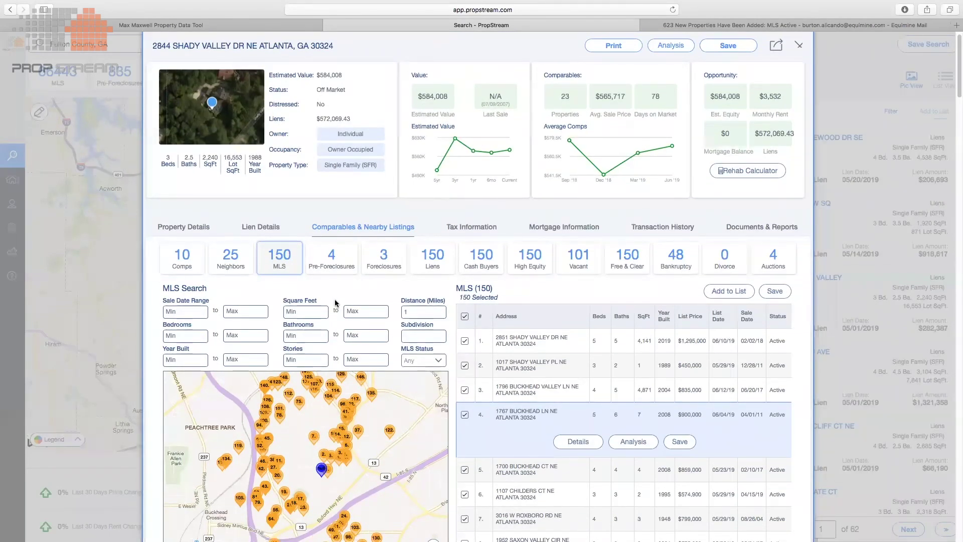
pyautogui.scroll(-1, 335, 302)
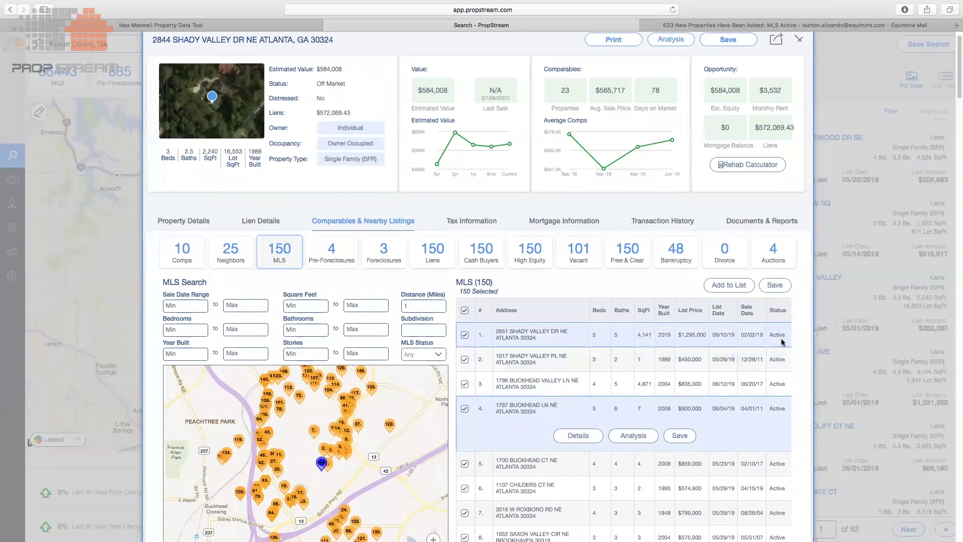
pyautogui.scroll(-3, 797, 340)
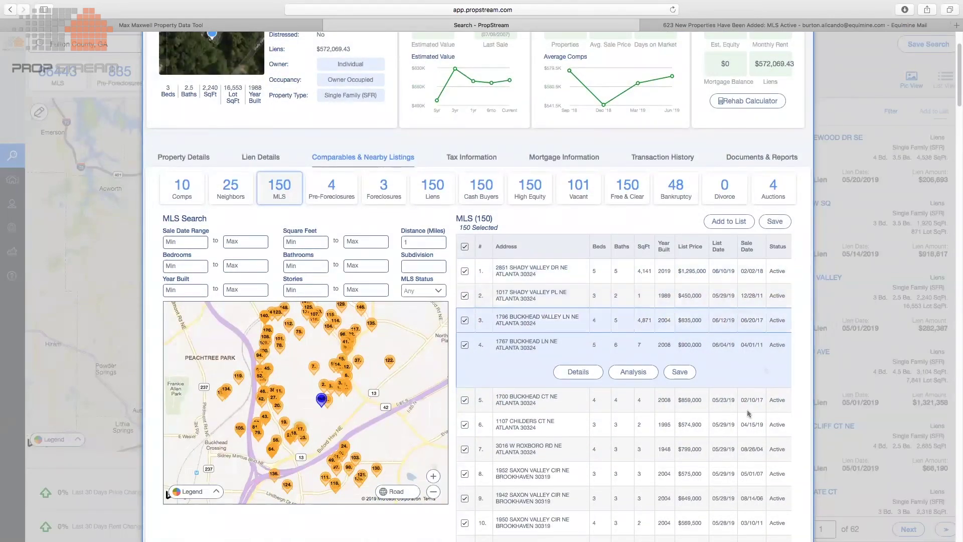
pyautogui.scroll(-5, 711, 426)
pyautogui.scroll(10, 716, 424)
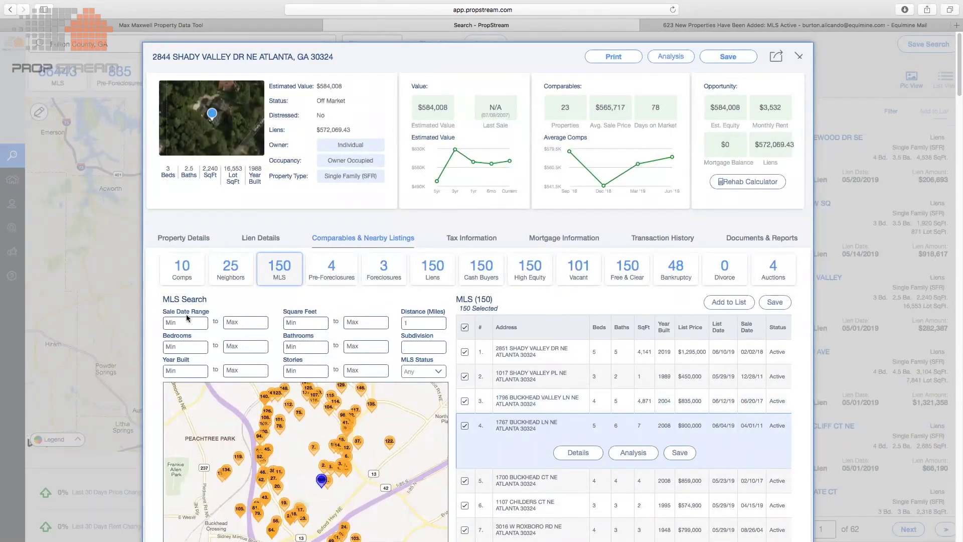
# Step: Set the start of the MLS search's sale date range to Jan 01, 2019
pyautogui.click(187, 323)
pyautogui.click(174, 344)
pyautogui.click(174, 345)
pyautogui.click(174, 345)
pyautogui.click(174, 345)
pyautogui.click(175, 345)
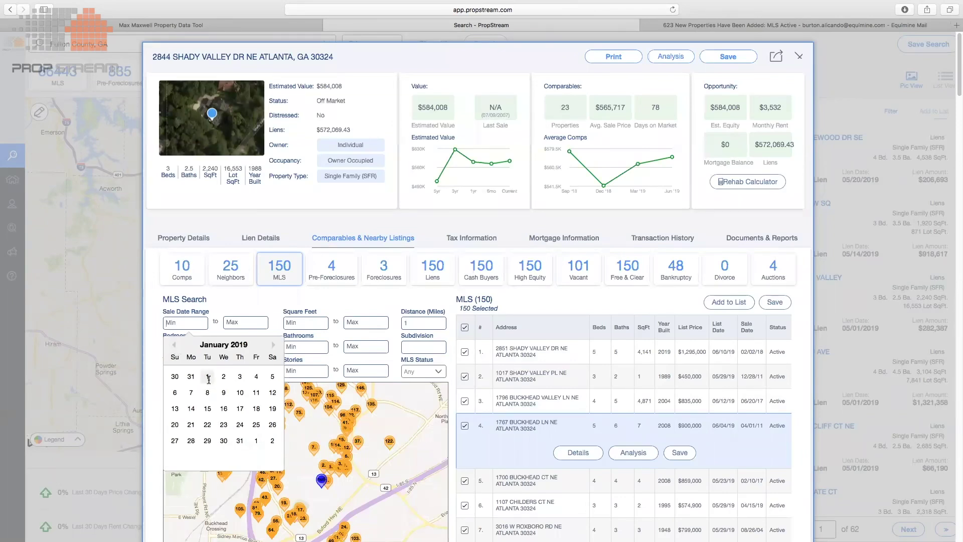
pyautogui.click(209, 377)
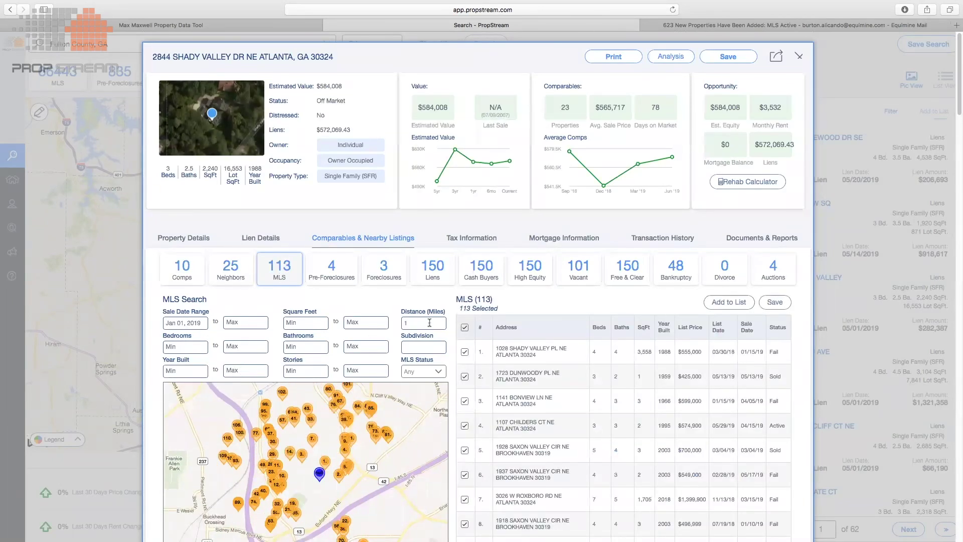
# Step: Narrow the MLS search to a minimum of 3 bedrooms and 2 bathrooms with the MLS status Sold
pyautogui.click(171, 345)
pyautogui.write('3')
pyautogui.click(305, 346)
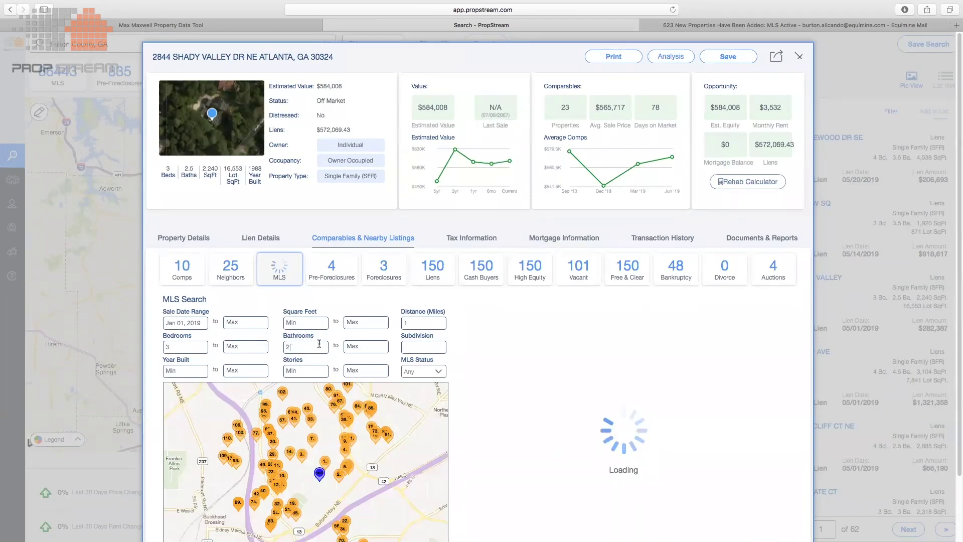
pyautogui.write('2')
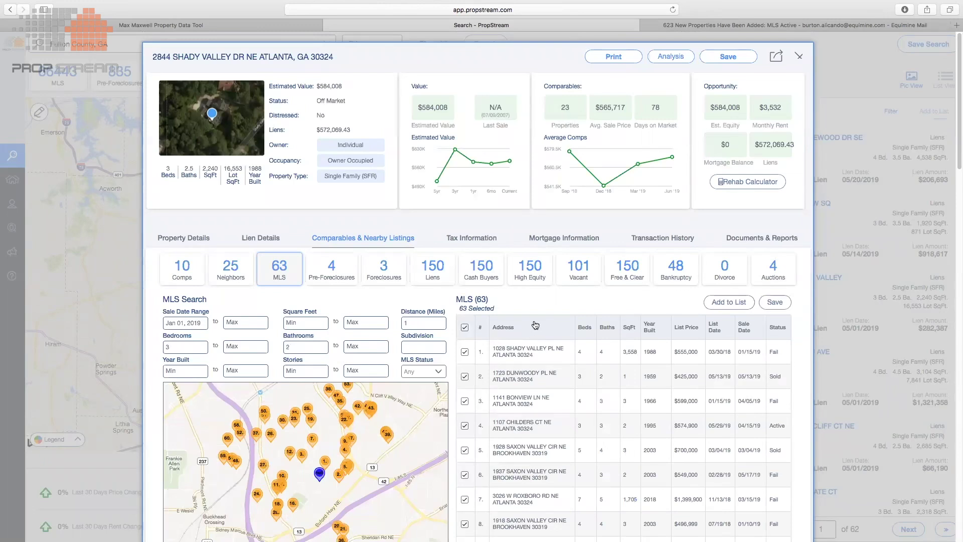
pyautogui.click(436, 372)
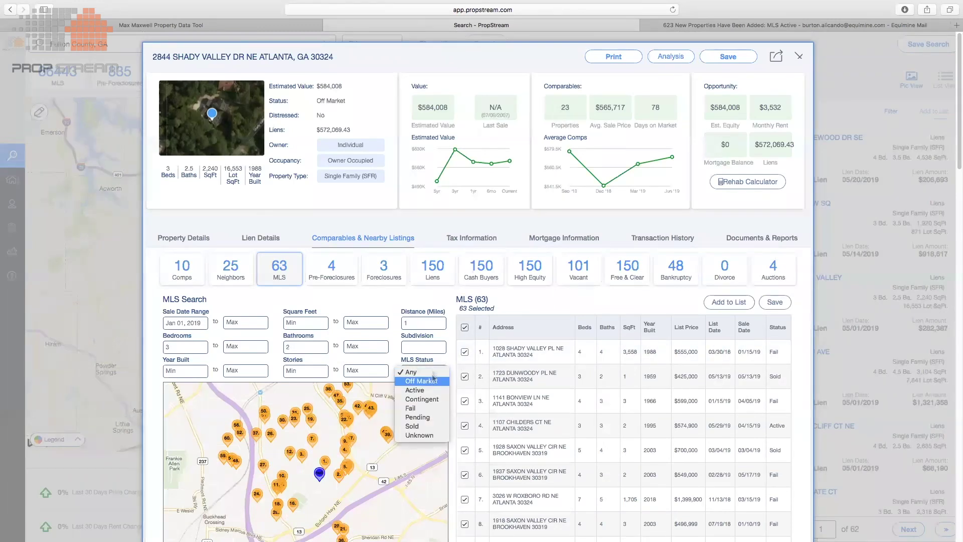
pyautogui.click(425, 427)
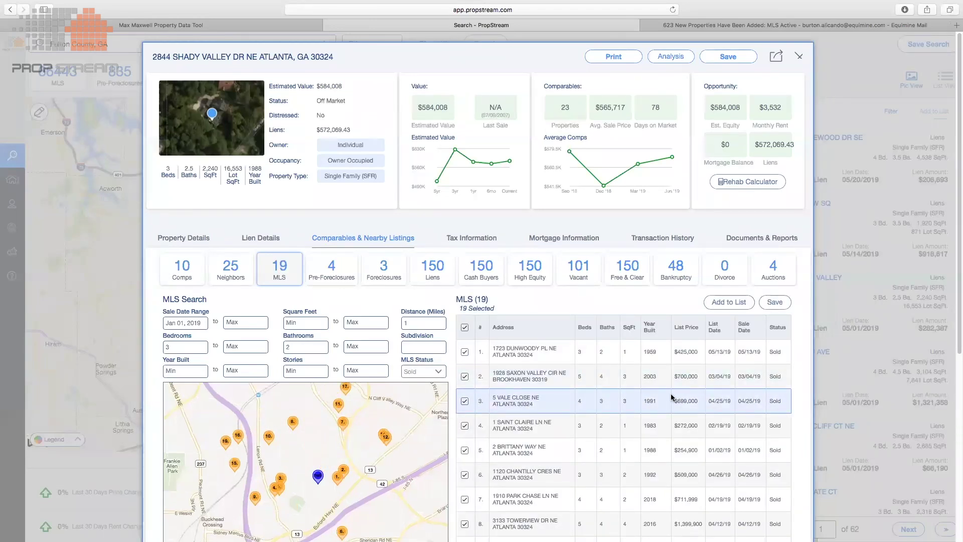
# Step: Review the property's tax, mortgage, transaction history and document sections, and close its details
pyautogui.scroll(-1, 665, 404)
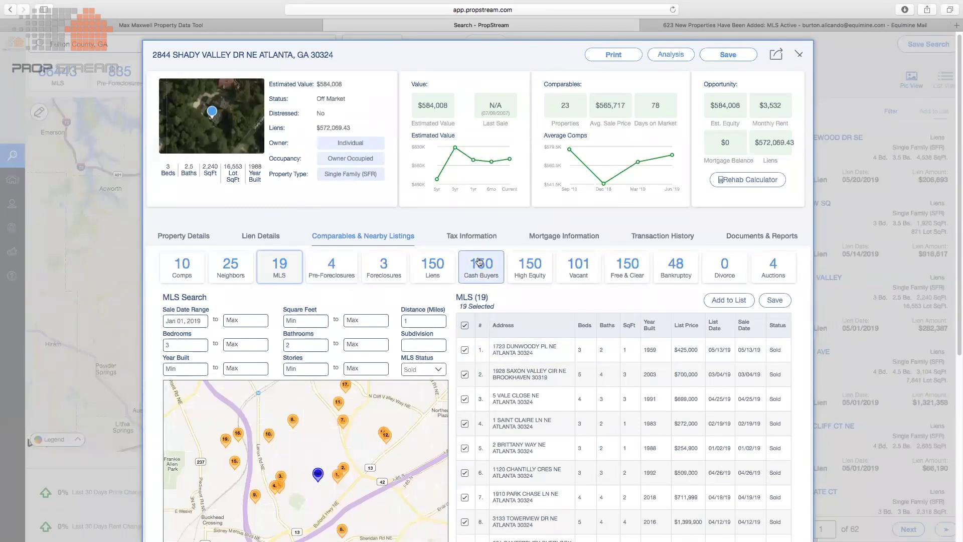
pyautogui.click(479, 235)
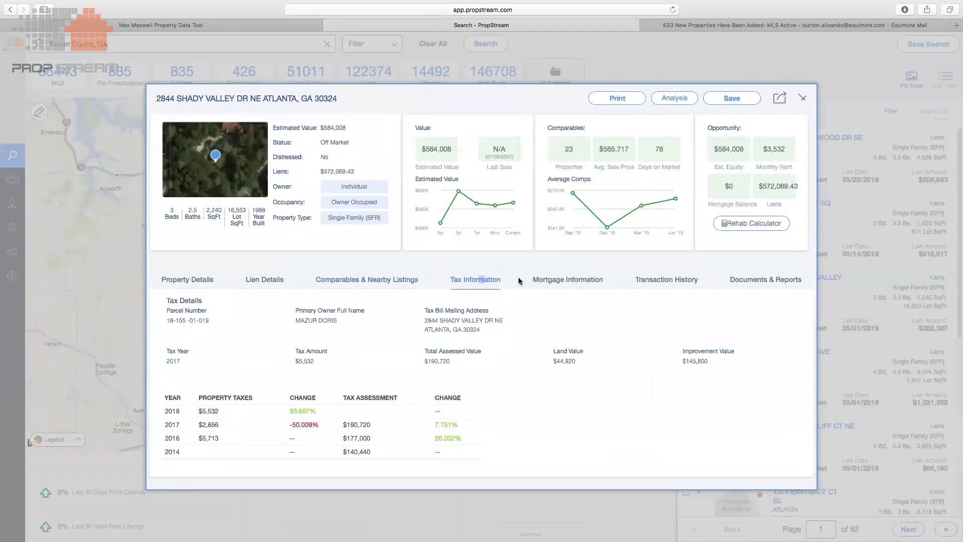
pyautogui.click(535, 279)
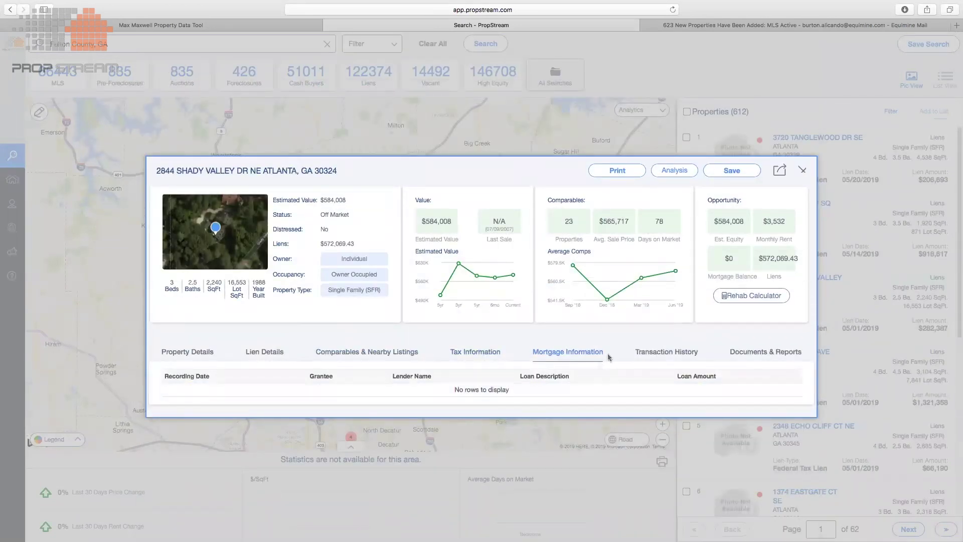
pyautogui.click(660, 353)
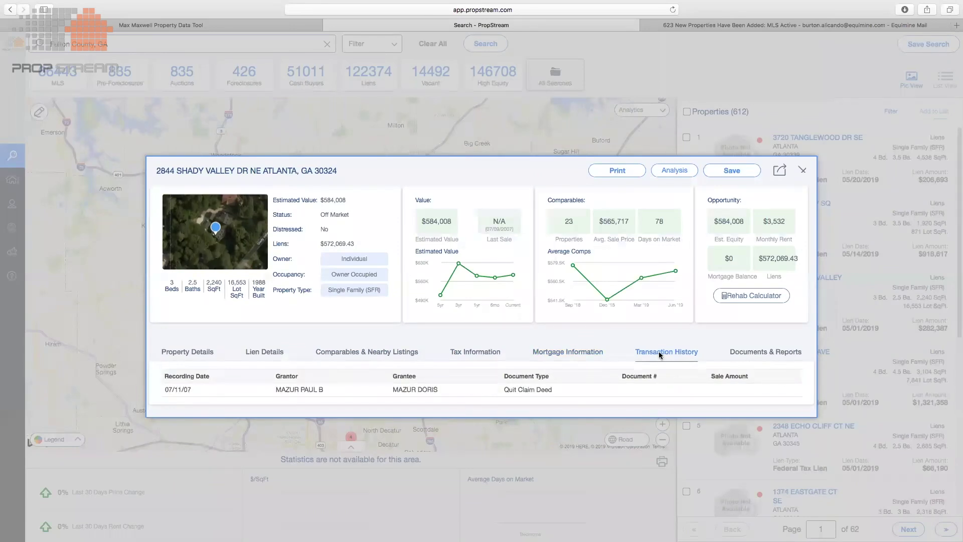
pyautogui.click(738, 353)
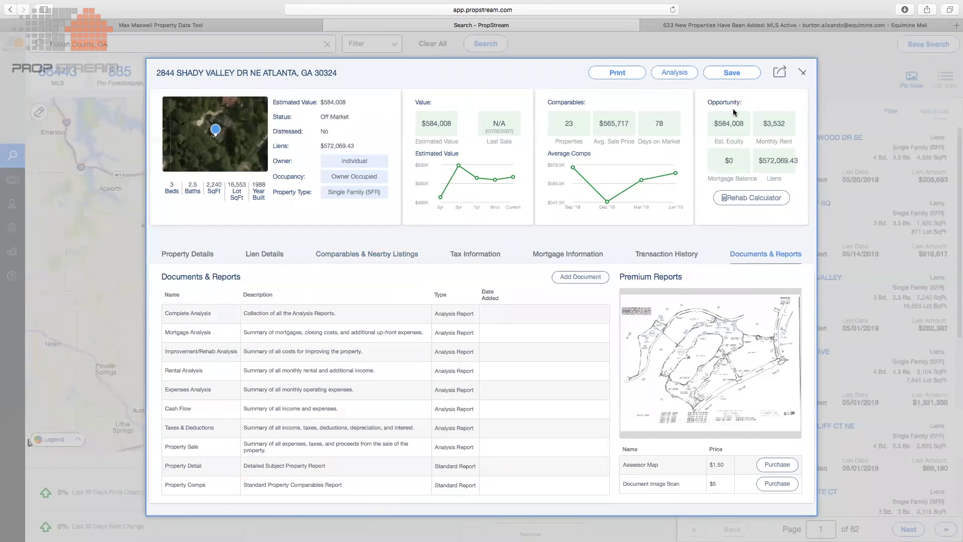
pyautogui.click(803, 71)
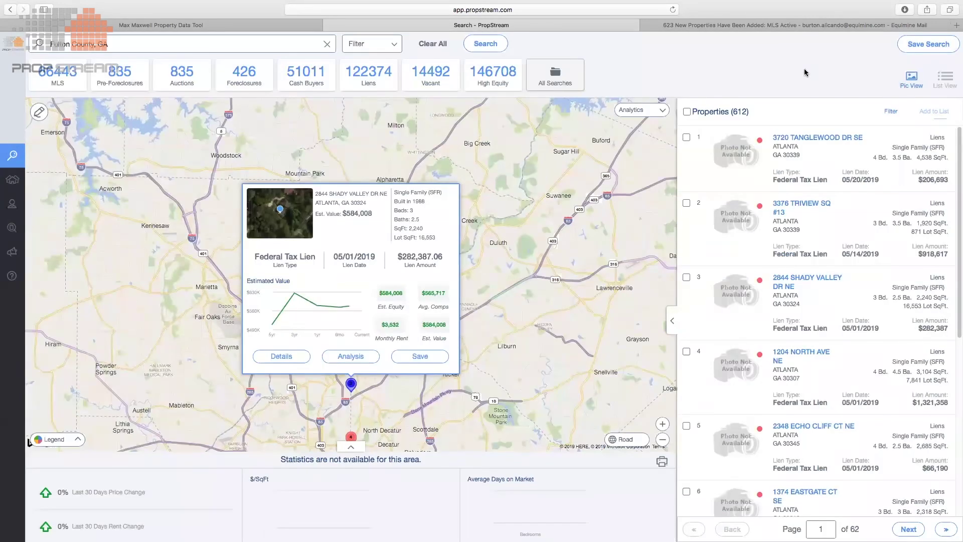
# Step: Reapply the existing owner-occupied tax lien filters and select the first three properties in the results
pyautogui.click(388, 46)
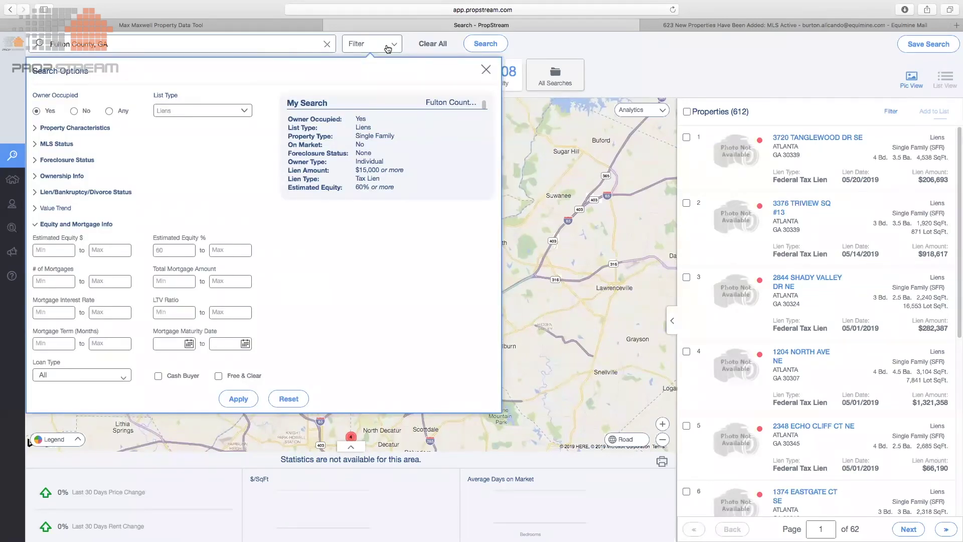
pyautogui.click(240, 399)
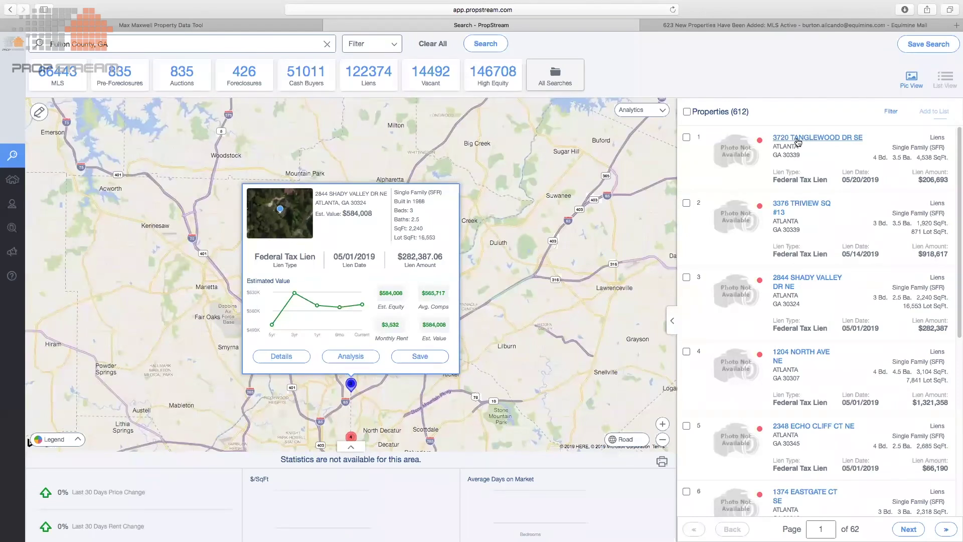
pyautogui.click(686, 137)
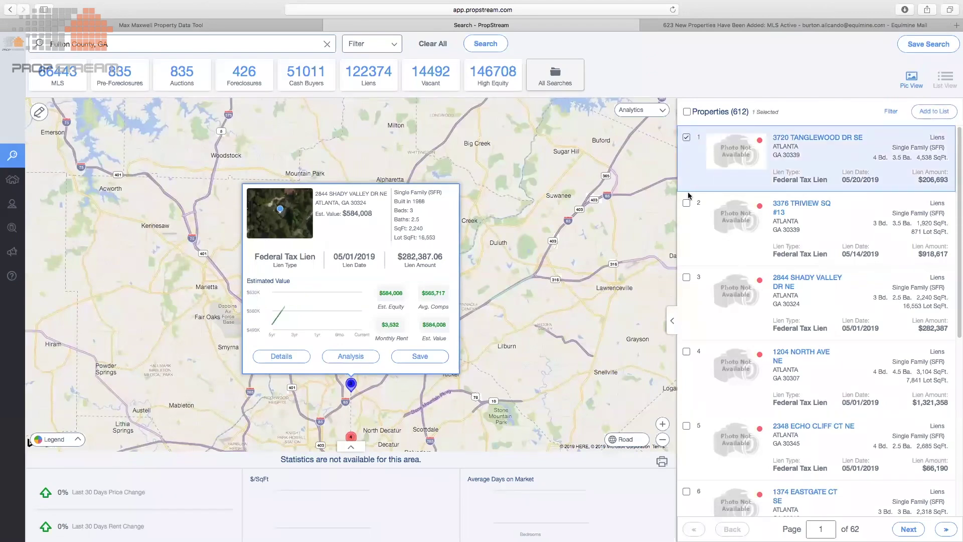
pyautogui.click(686, 203)
pyautogui.click(687, 277)
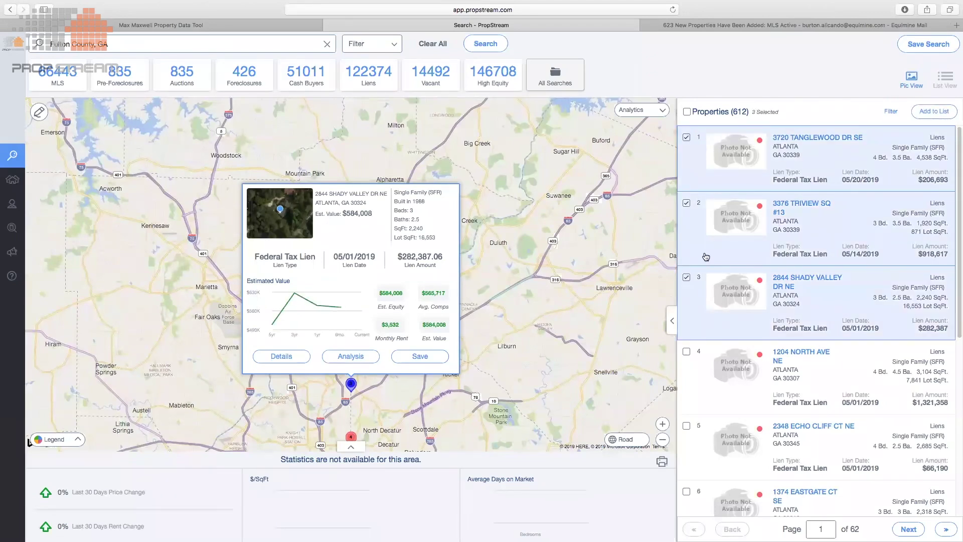
# Step: Select all properties in the results and save them to a new marketing list named "Fulton Tax Liens"
pyautogui.click(686, 112)
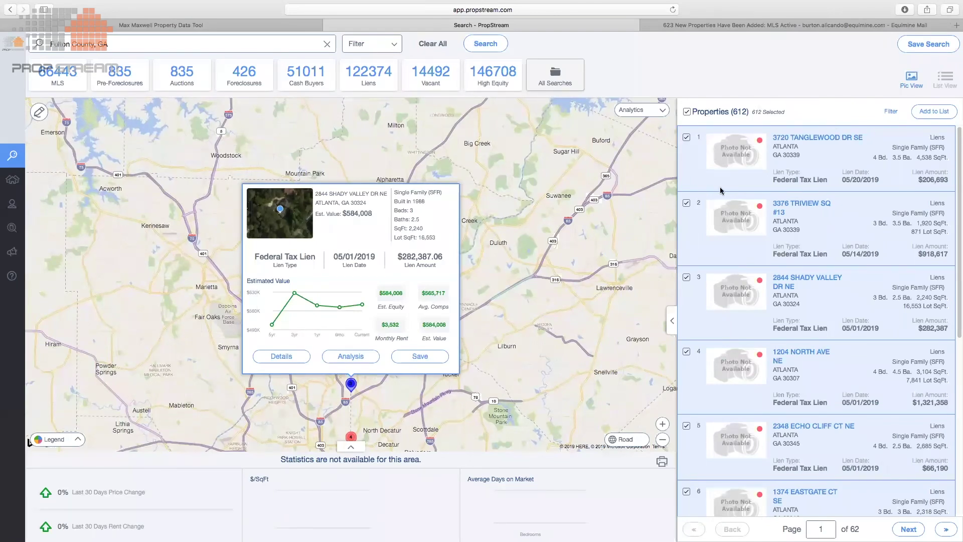
pyautogui.click(922, 113)
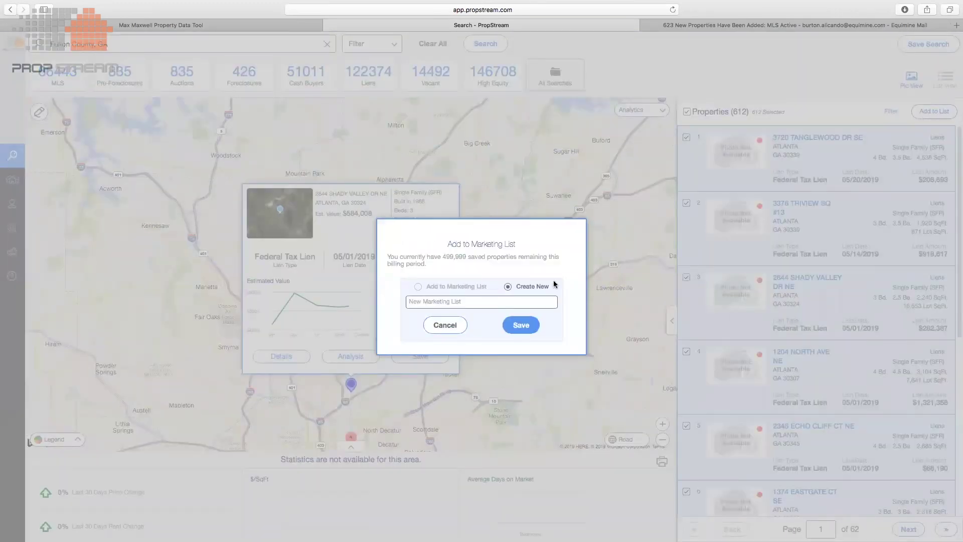
pyautogui.click(504, 300)
pyautogui.write('Fulton Tax Liens')
pyautogui.press('BackSpace')
pyautogui.press('BackSpace')
pyautogui.press('BackSpace')
pyautogui.write('ens')
pyautogui.click(521, 325)
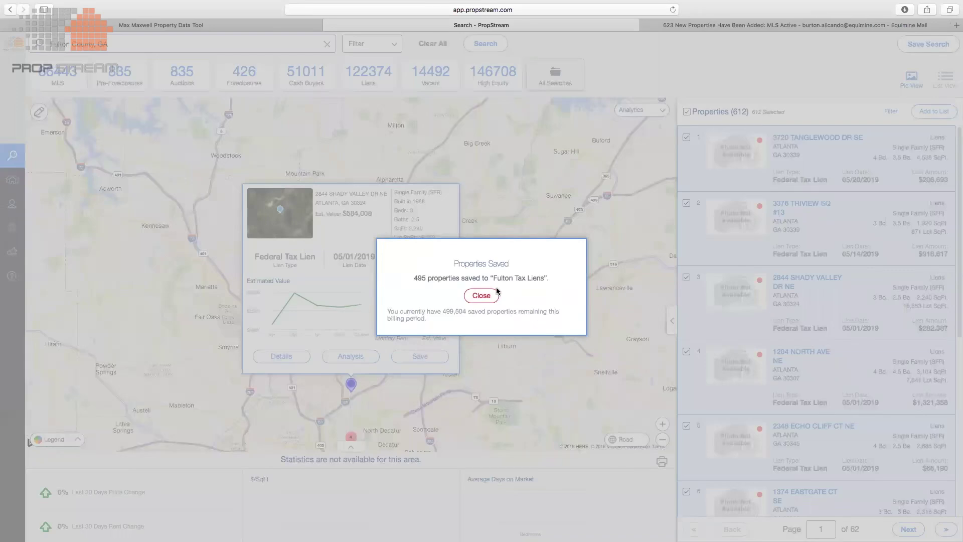
pyautogui.click(480, 295)
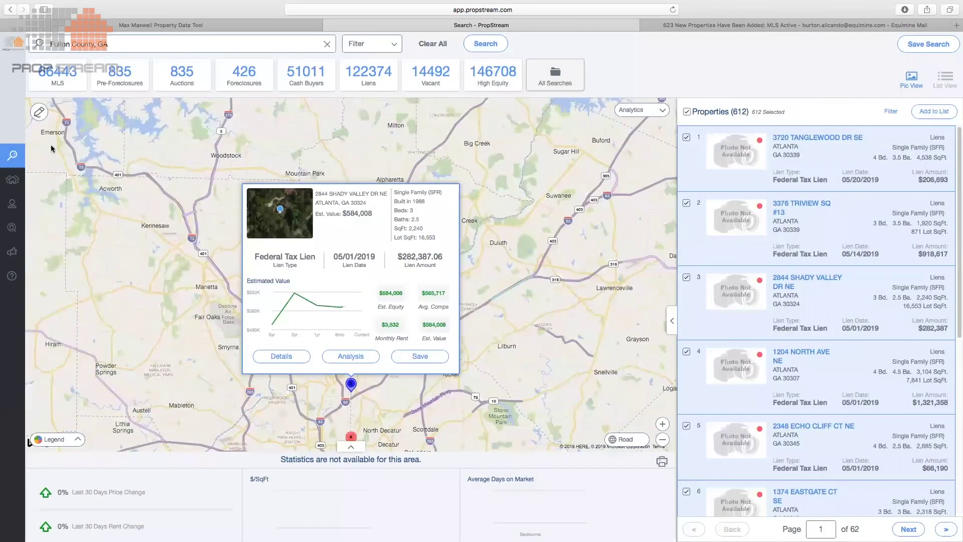
# Step: Open the Fulton Tax Liens marketing list in the saved properties
pyautogui.moveTo(28, 177)
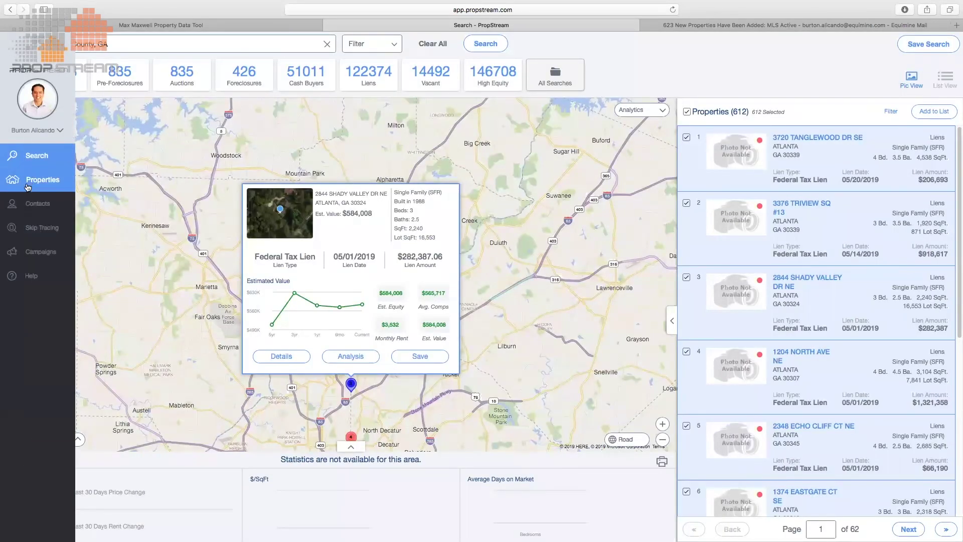
pyautogui.click(34, 185)
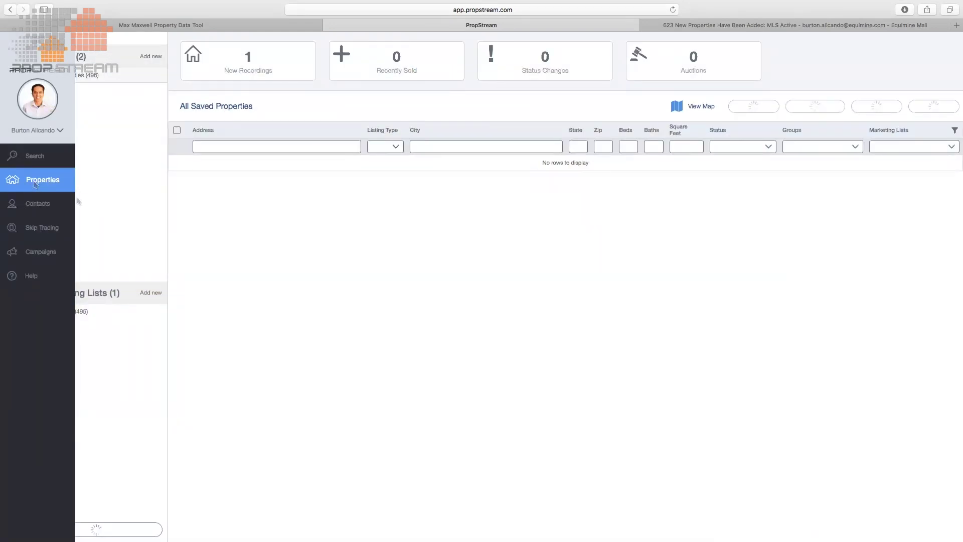
pyautogui.click(89, 312)
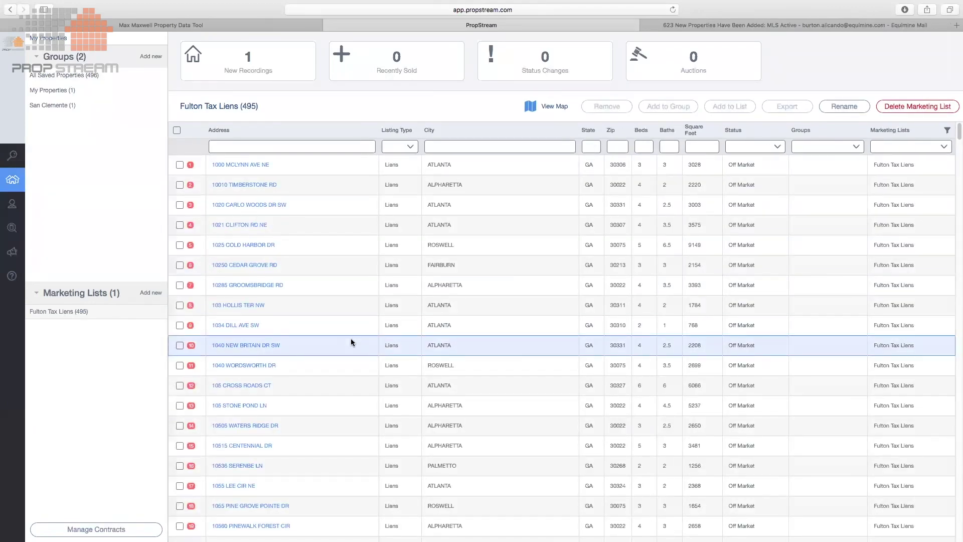
# Step: View the details of the first property in the marketing list, close them and select every property in the list
pyautogui.click(258, 166)
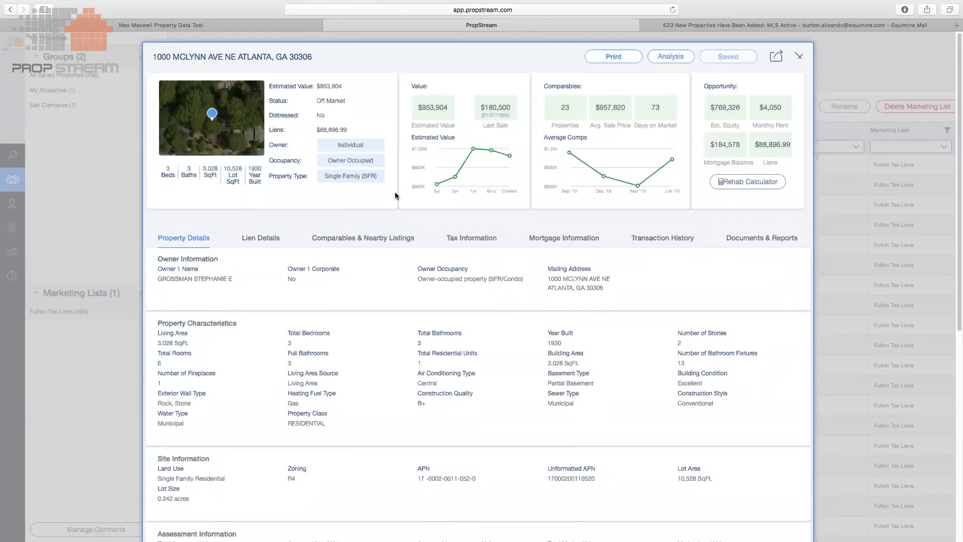
pyautogui.click(799, 56)
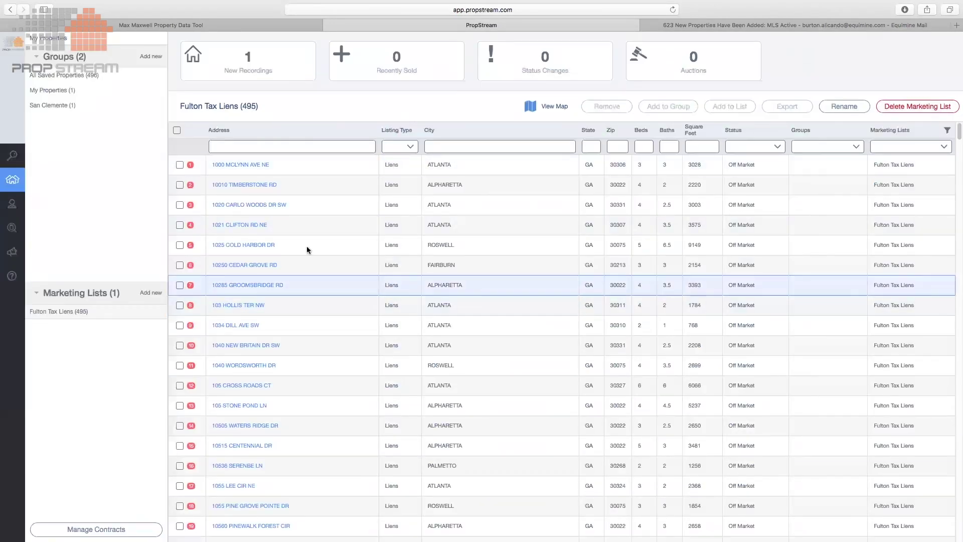
pyautogui.click(177, 131)
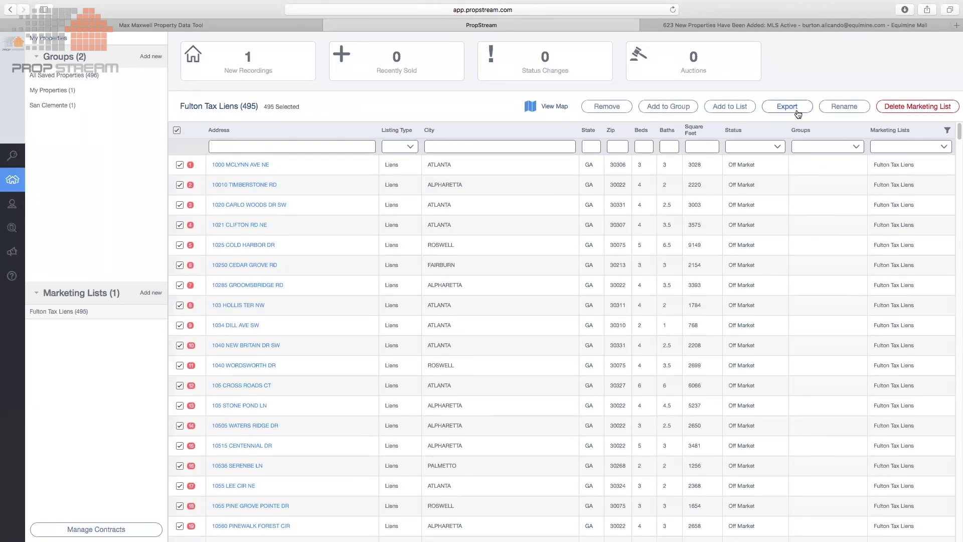
# Step: Start a new property search for Fulton County, GA with Owner Occupied set to No and list type Pre-Foreclosures
pyautogui.click(15, 155)
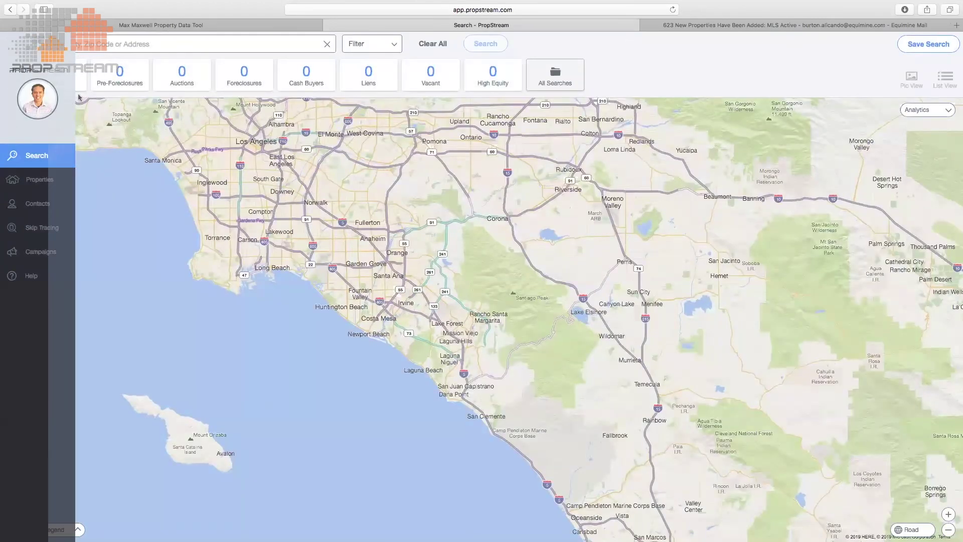
pyautogui.click(244, 49)
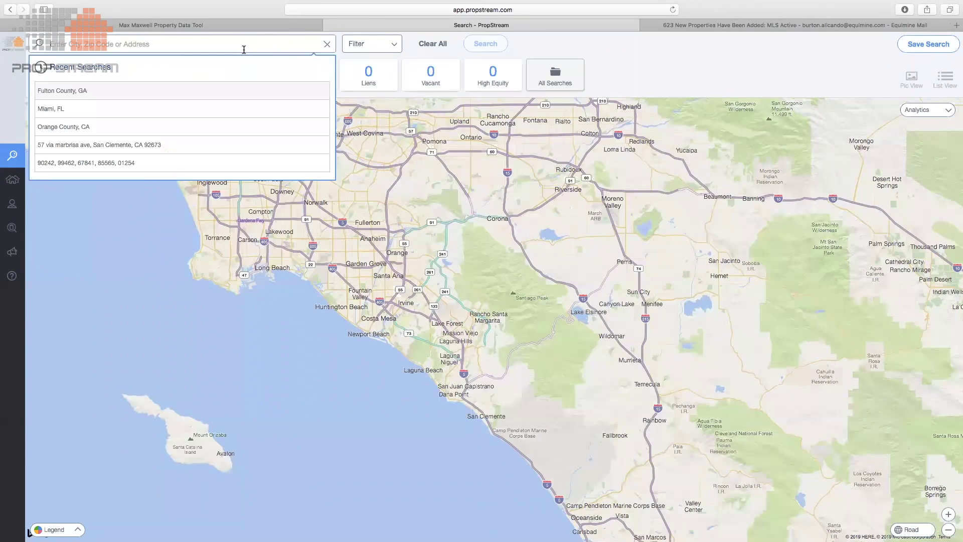
pyautogui.click(186, 98)
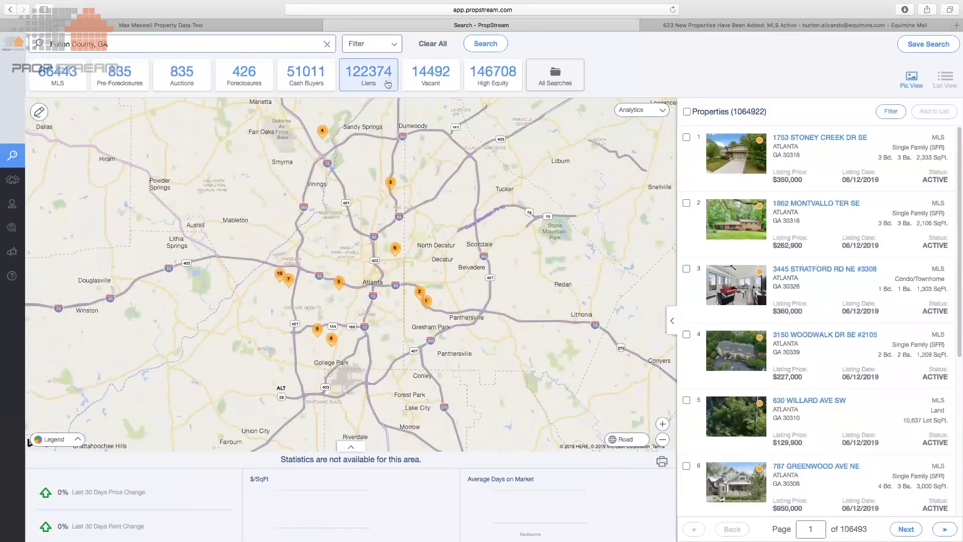
pyautogui.click(373, 45)
pyautogui.click(73, 111)
pyautogui.click(187, 111)
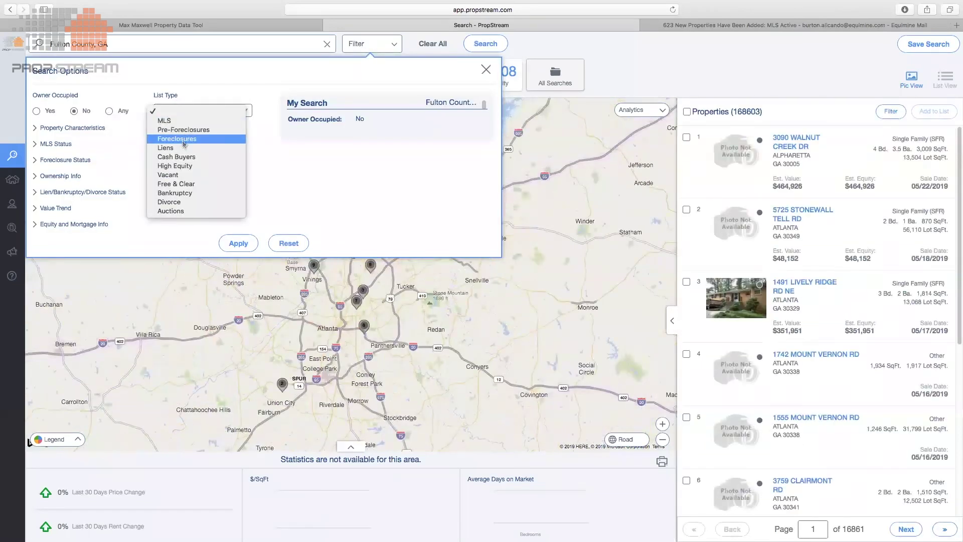
# Step: Limit the search to Single Family properties with a minimum estimated equity of 60% and apply the filters
pyautogui.click(100, 128)
pyautogui.click(82, 154)
pyautogui.click(64, 173)
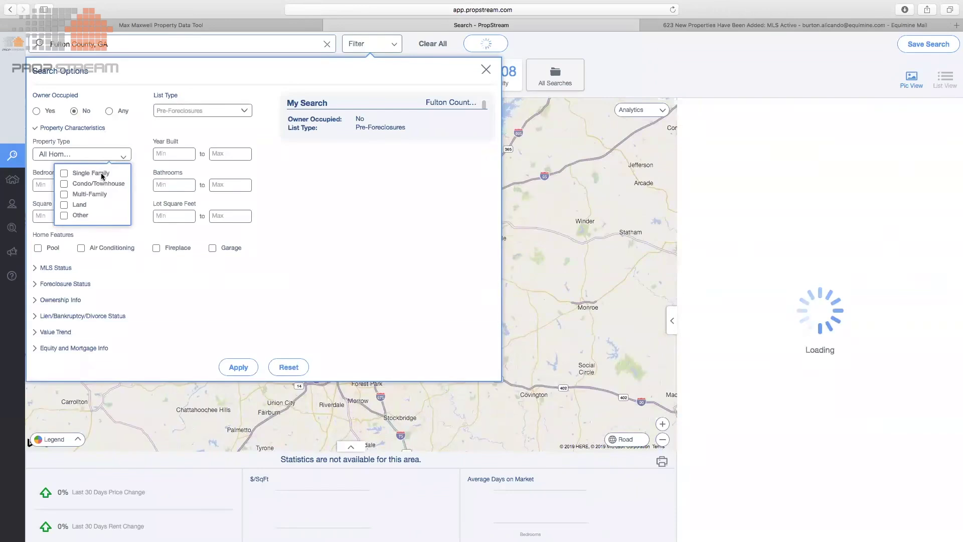
pyautogui.click(103, 348)
pyautogui.click(163, 251)
pyautogui.write('50')
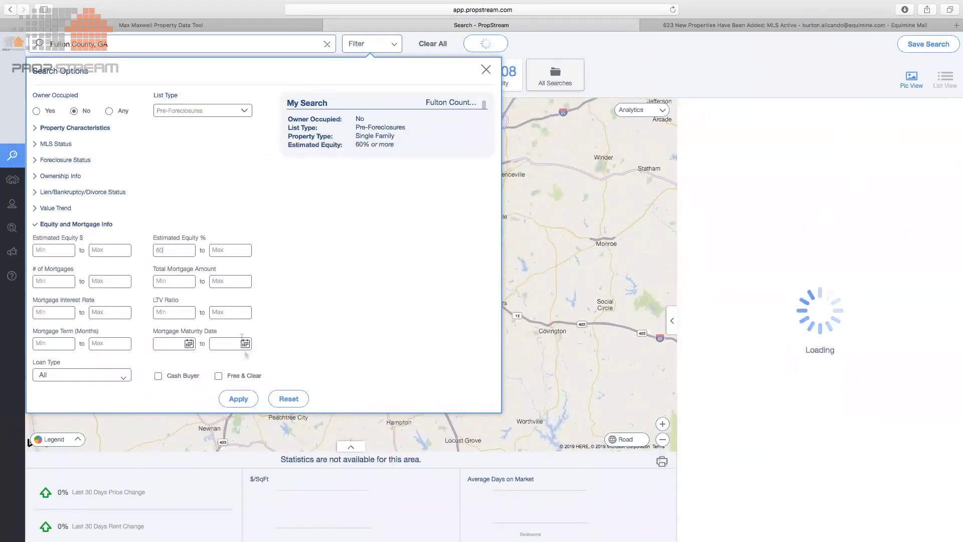
pyautogui.click(239, 399)
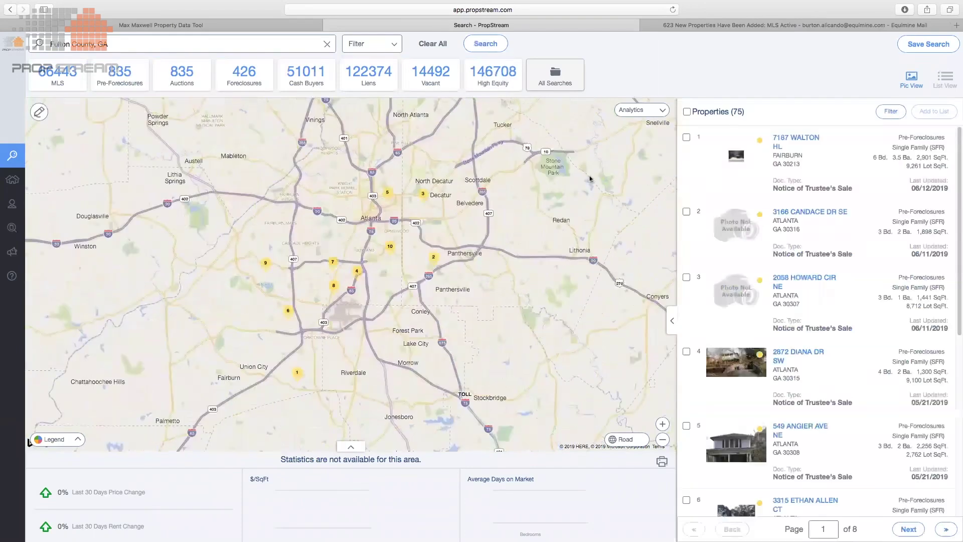
# Step: Save the search as "Fulton County PF" with details "60%", off the home screen, and immediate email alerts for new properties
pyautogui.click(929, 50)
pyautogui.click(783, 103)
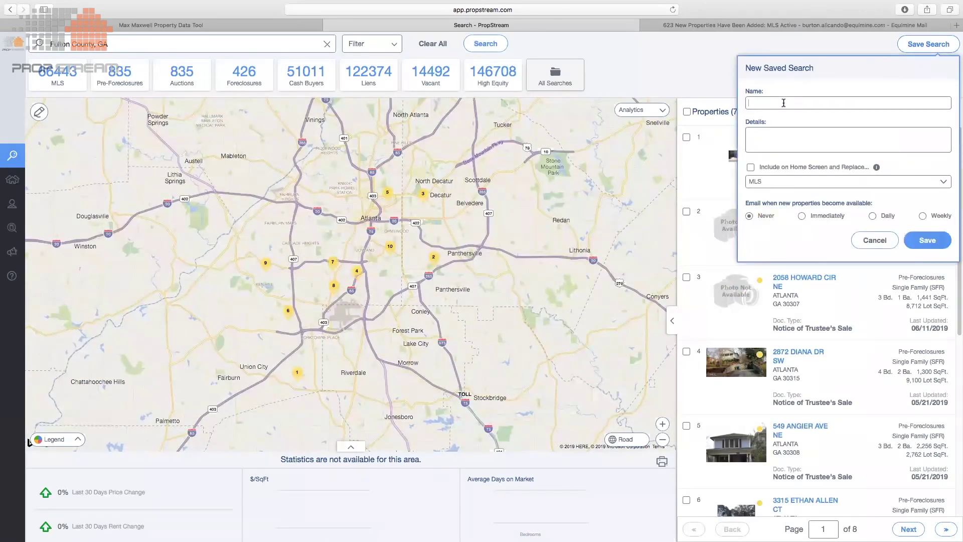
pyautogui.write('Fulton County P')
pyautogui.write('50')
pyautogui.write('0%')
pyautogui.click(778, 167)
pyautogui.click(783, 184)
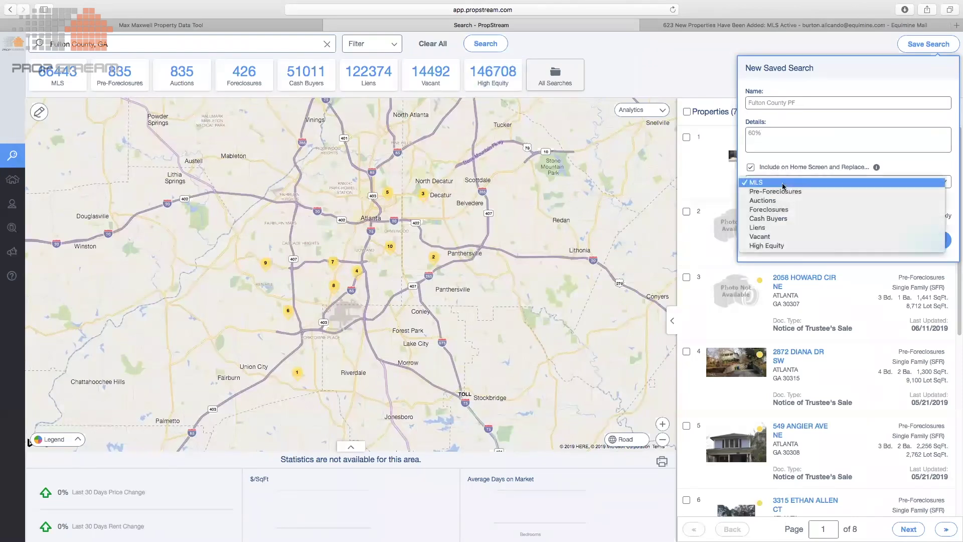
pyautogui.click(753, 181)
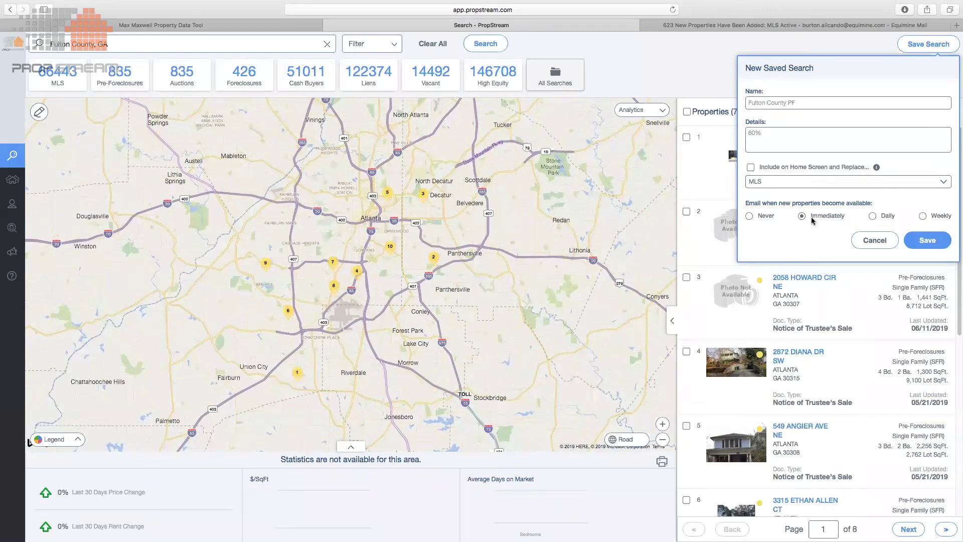
pyautogui.click(915, 244)
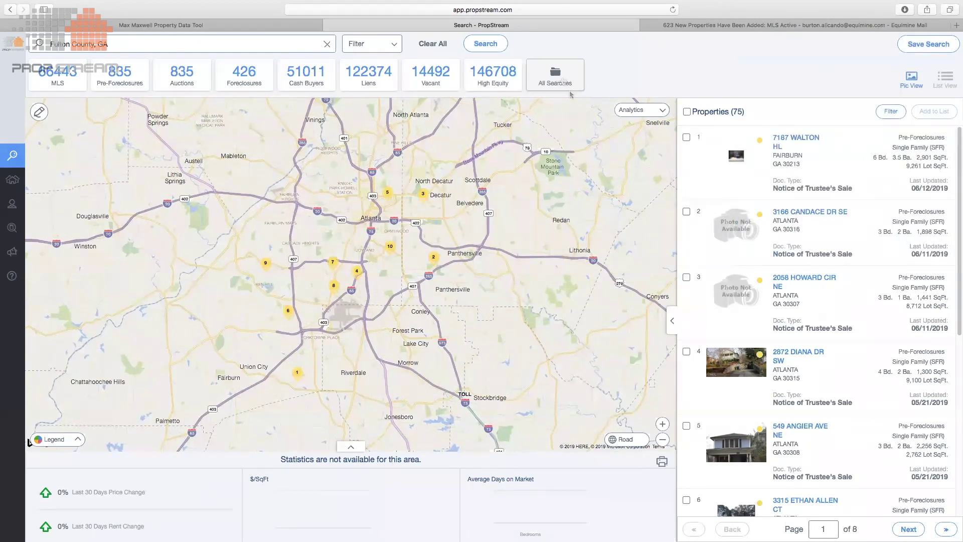
# Step: Check the list of saved searches, then switch to Gmail, read the MLS Active new-properties alert email and close it
pyautogui.click(567, 75)
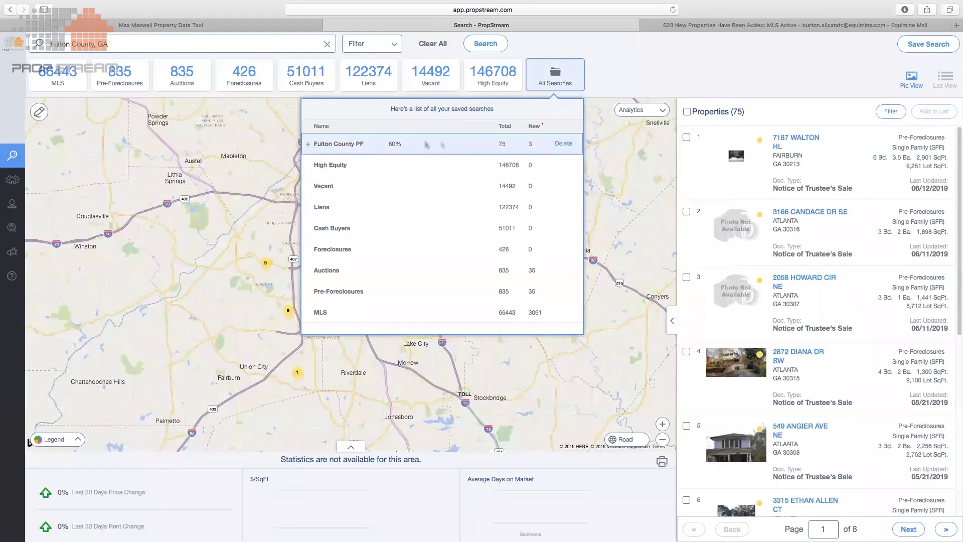
pyautogui.click(555, 81)
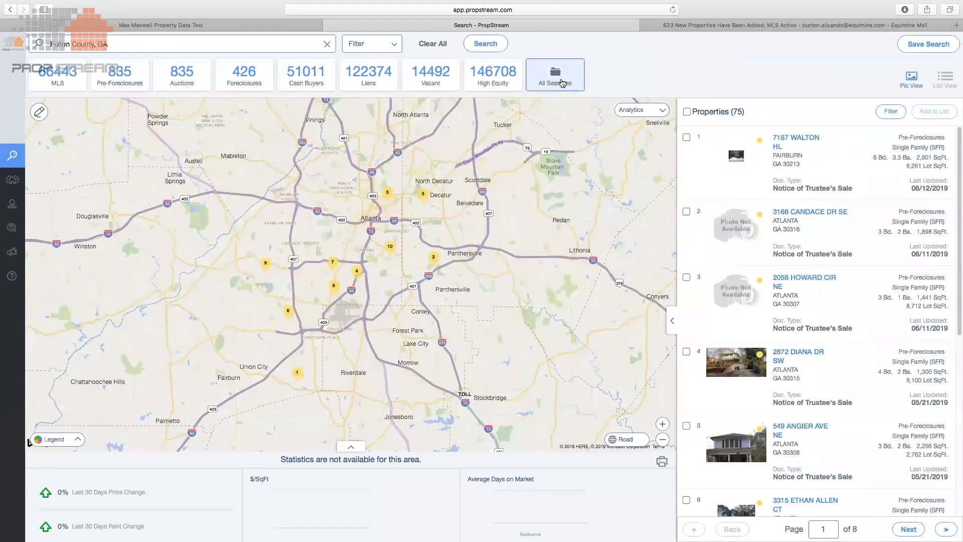
pyautogui.click(684, 26)
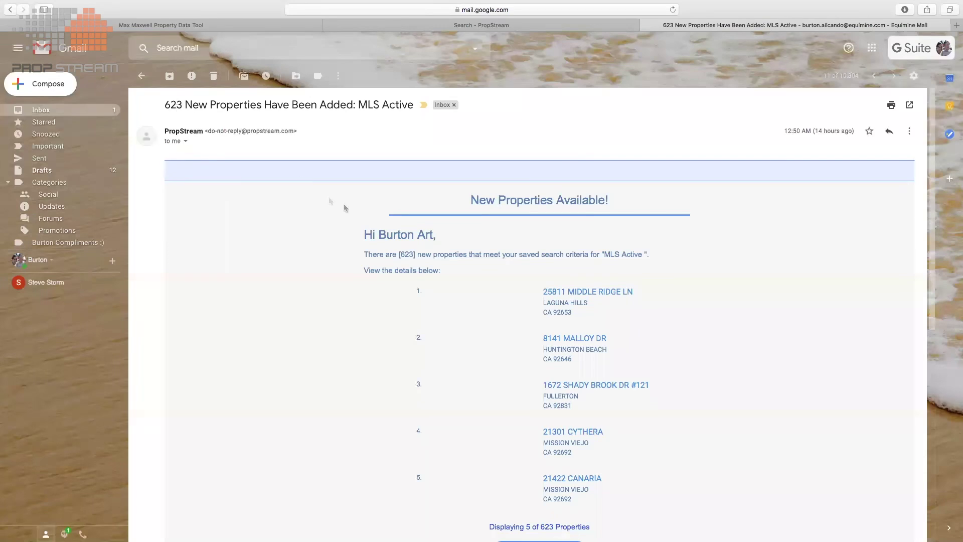
pyautogui.moveTo(358, 104); pyautogui.dragTo(411, 104)
pyautogui.scroll(-3, 498, 282)
pyautogui.scroll(-2, 497, 284)
pyautogui.scroll(5, 499, 283)
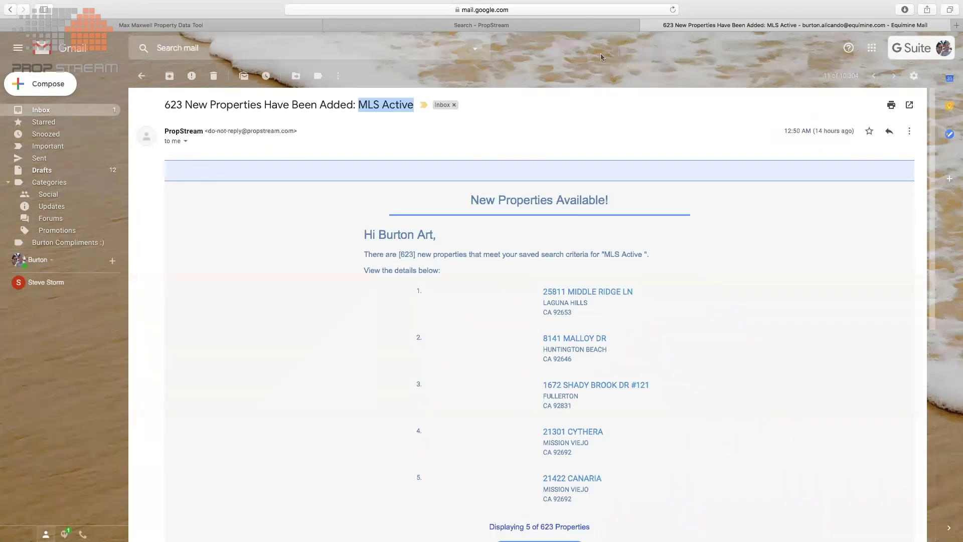
pyautogui.click(647, 24)
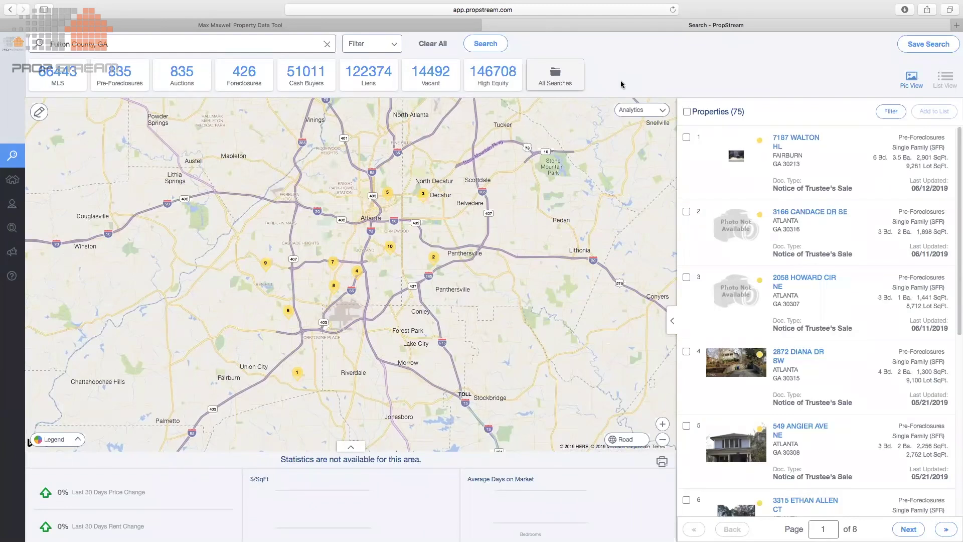
# Step: Review the current search filters and the details of the first pre-foreclosure property, and close the details
pyautogui.click(365, 46)
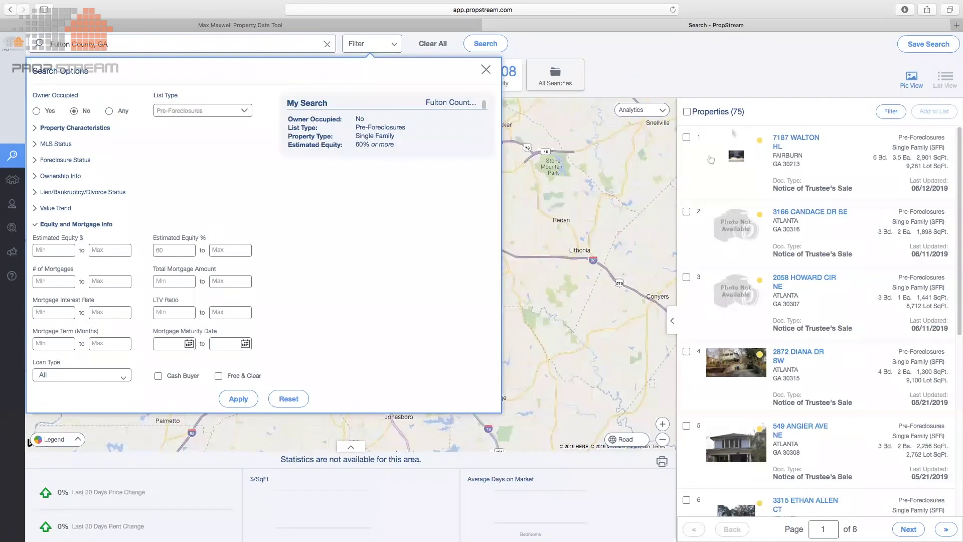
pyautogui.click(784, 140)
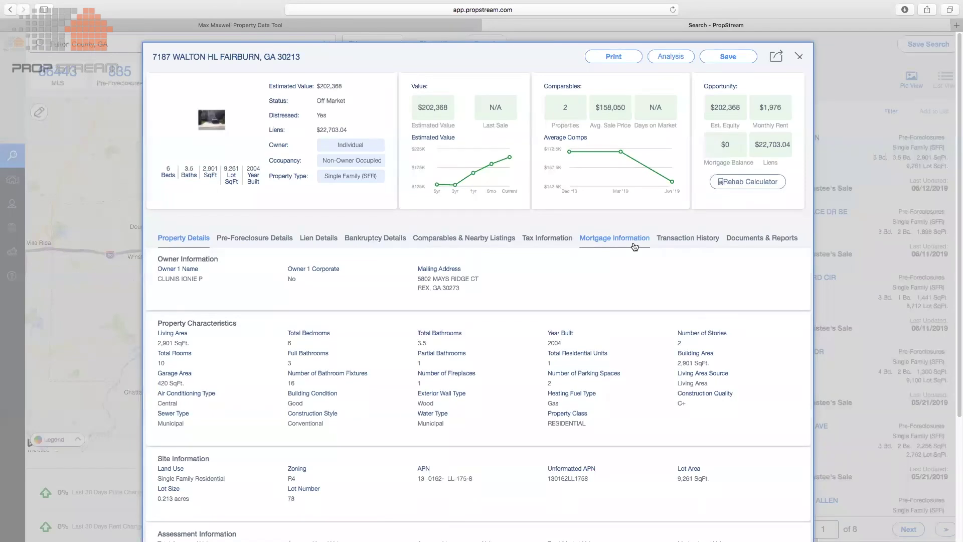
pyautogui.click(799, 56)
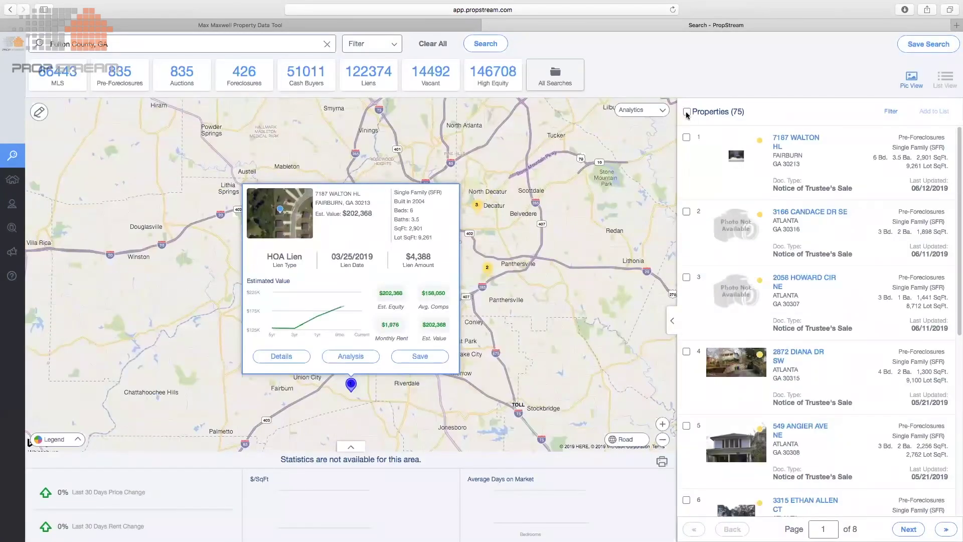
# Step: Select all pre-foreclosure results and save them to a new marketing list named "TEST"
pyautogui.click(687, 112)
pyautogui.click(934, 111)
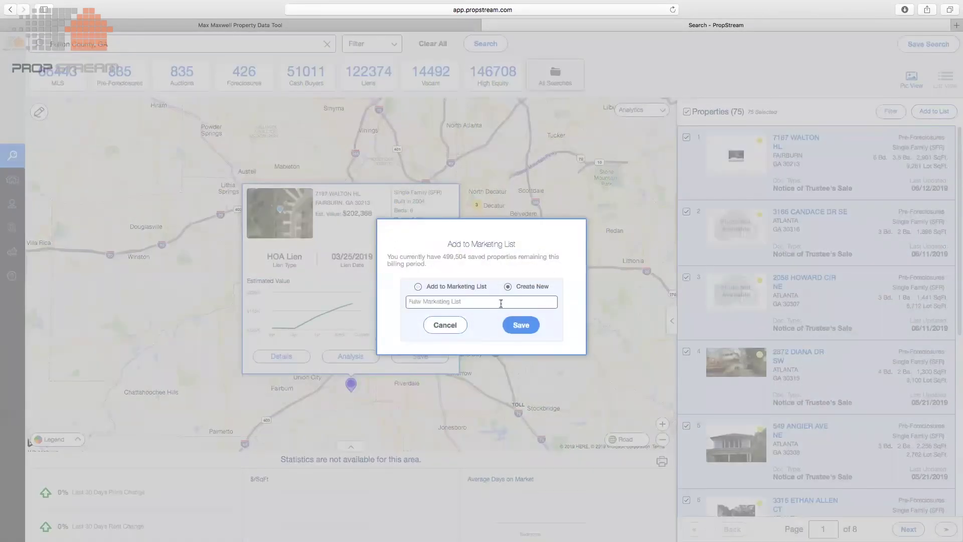
pyautogui.click(501, 302)
pyautogui.write('TEST')
pyautogui.click(514, 326)
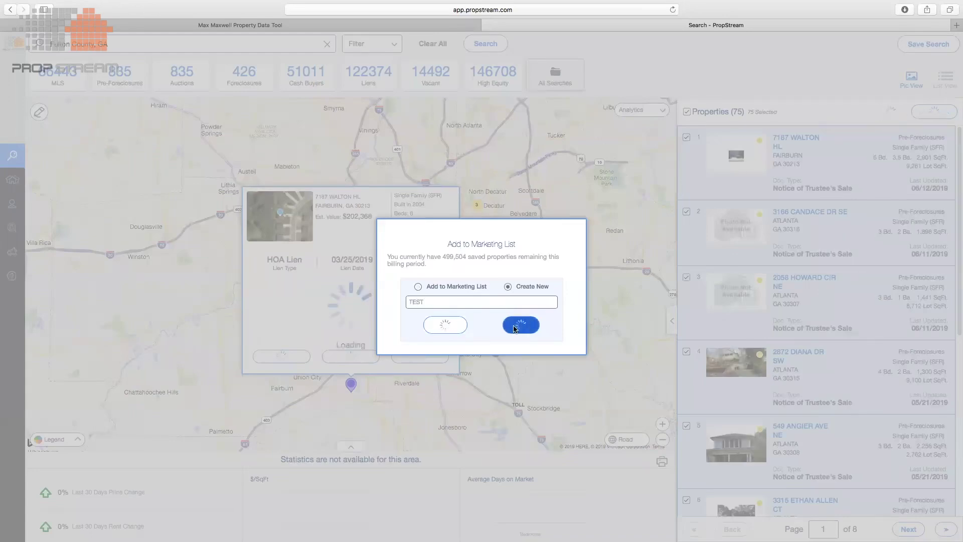
pyautogui.click(486, 298)
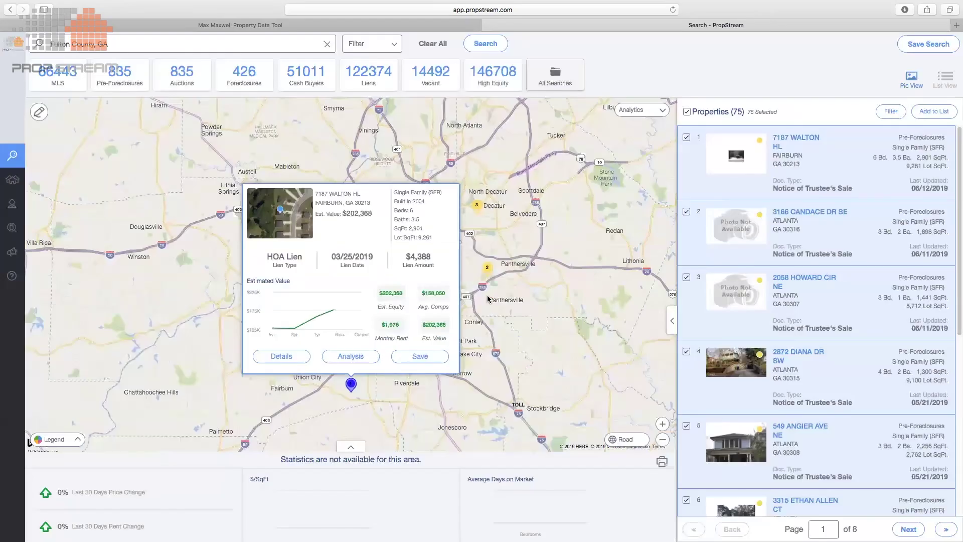
# Step: Open the saved properties and go to the REI Skip website for skip tracing
pyautogui.click(15, 187)
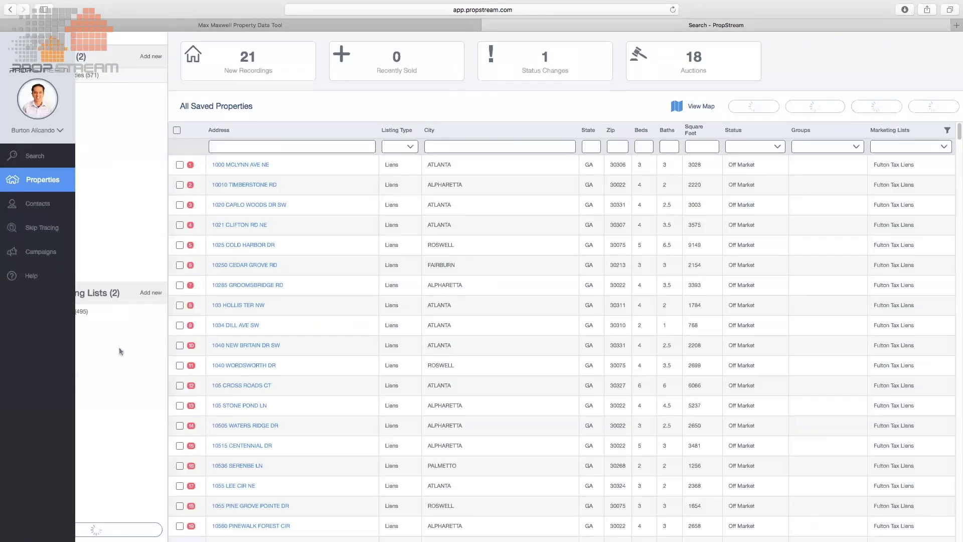
pyautogui.moveTo(22, 203)
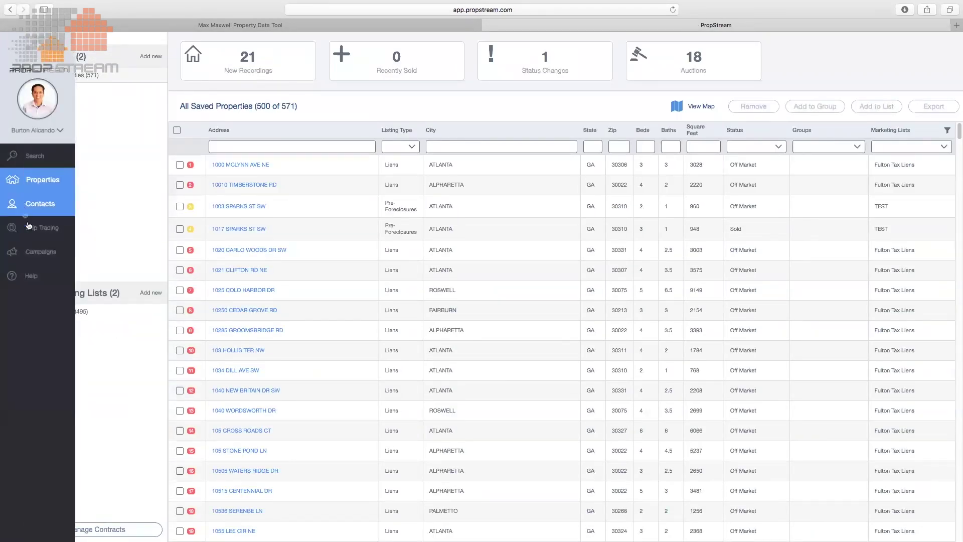
pyautogui.click(28, 226)
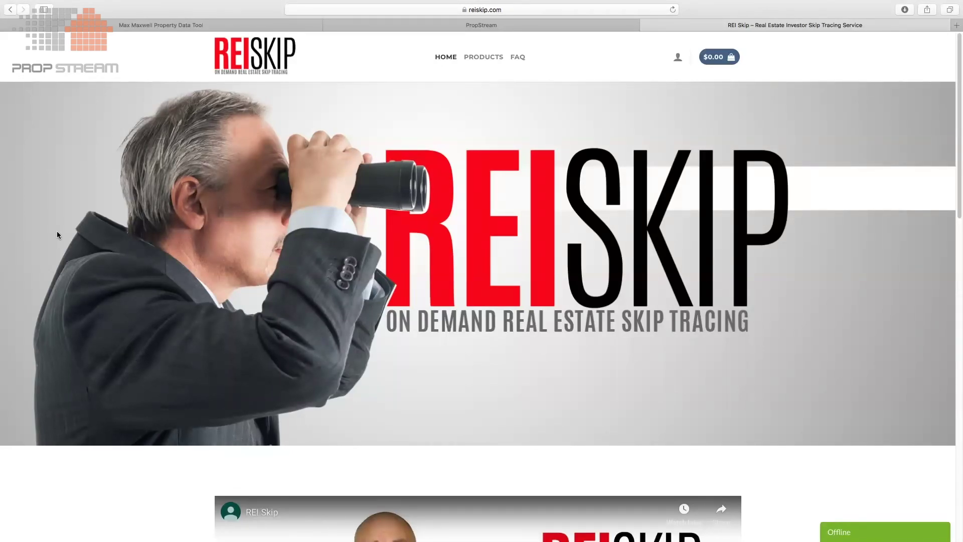
# Step: Return to PropStream, open the contacts list, check the options for importing existing contacts and close the import page
pyautogui.click(393, 30)
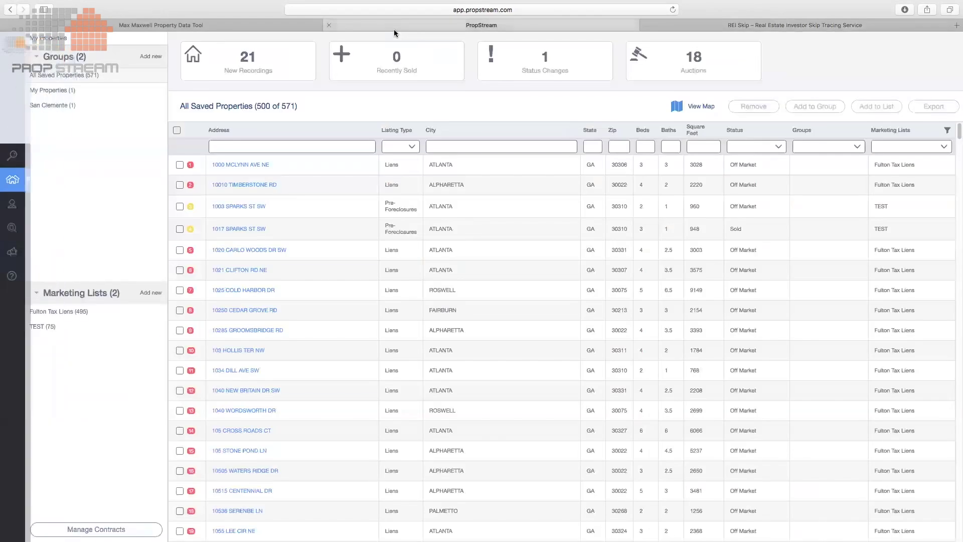
pyautogui.click(39, 203)
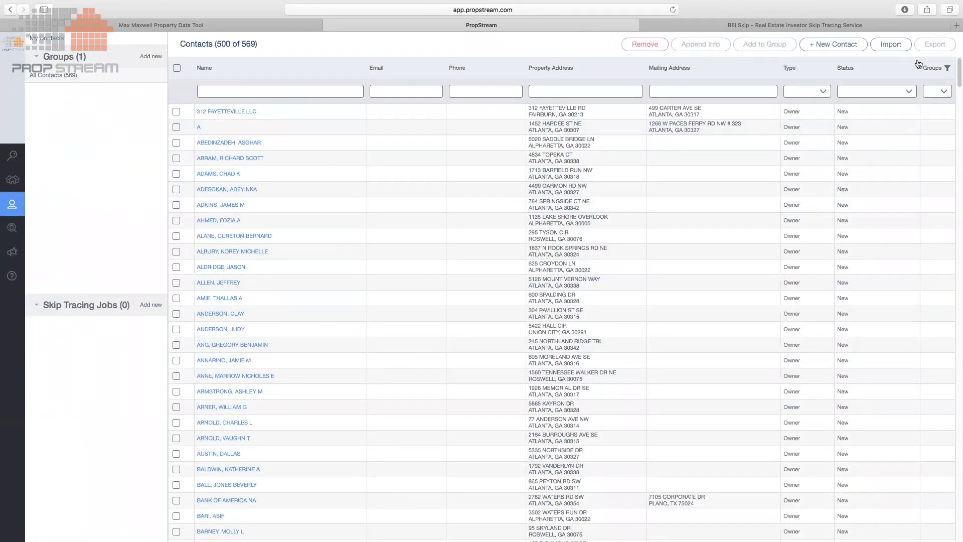
pyautogui.click(901, 45)
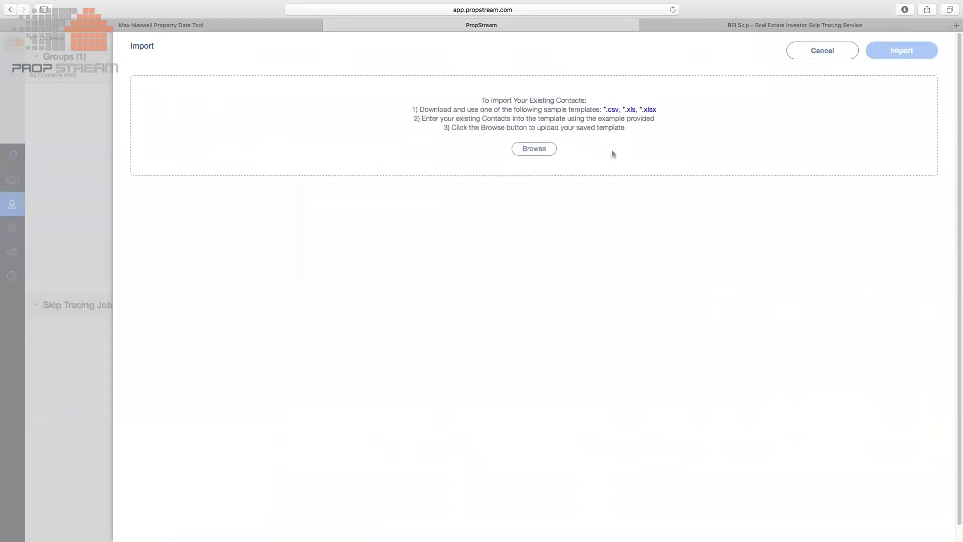
pyautogui.click(797, 56)
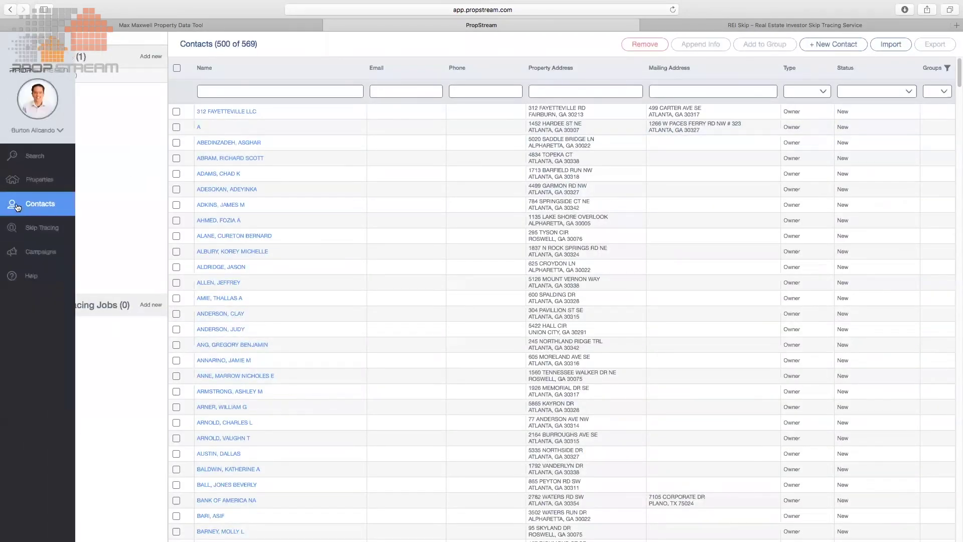
pyautogui.click(900, 46)
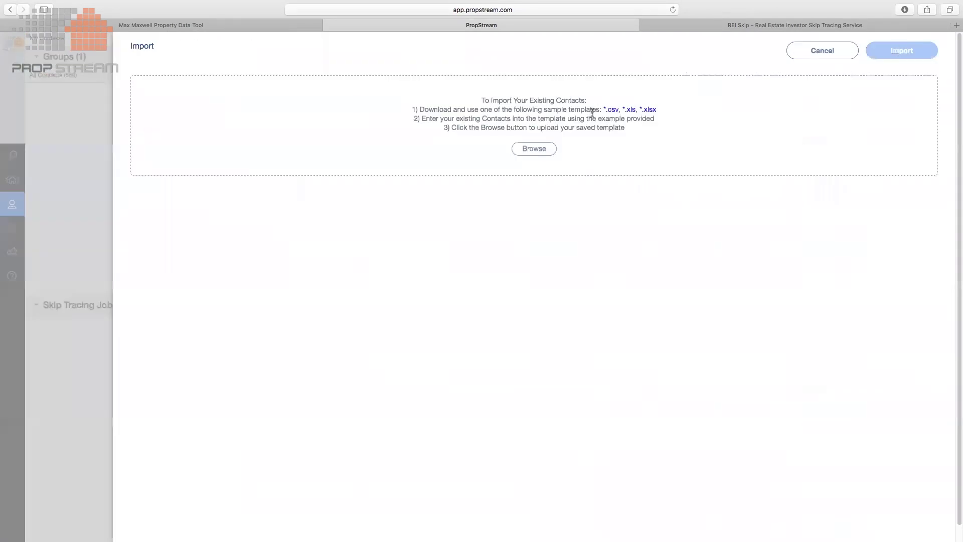
pyautogui.click(809, 53)
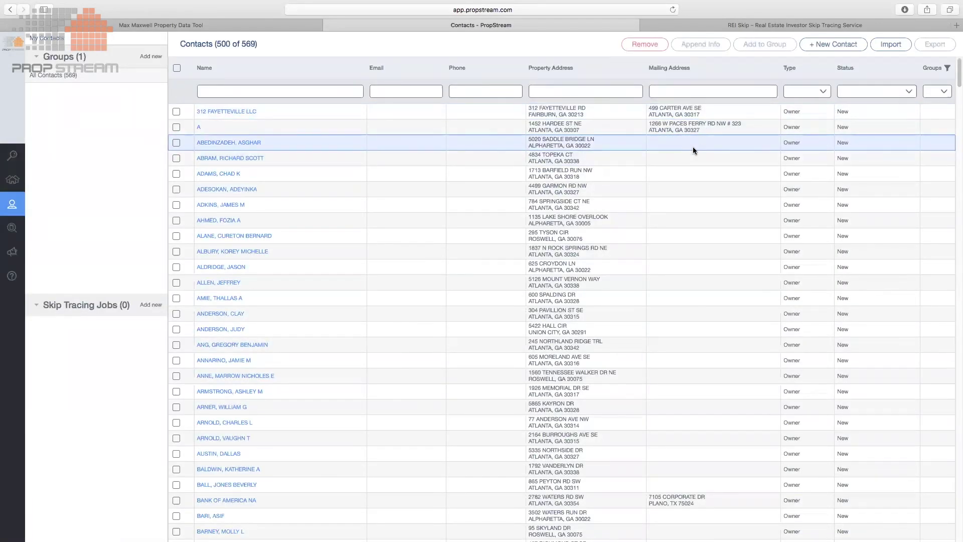
# Step: Create a marketing campaign named "Tax Lien Campaign" with the Fulton Tax Liens marketing list as target recipients
pyautogui.moveTo(20, 257)
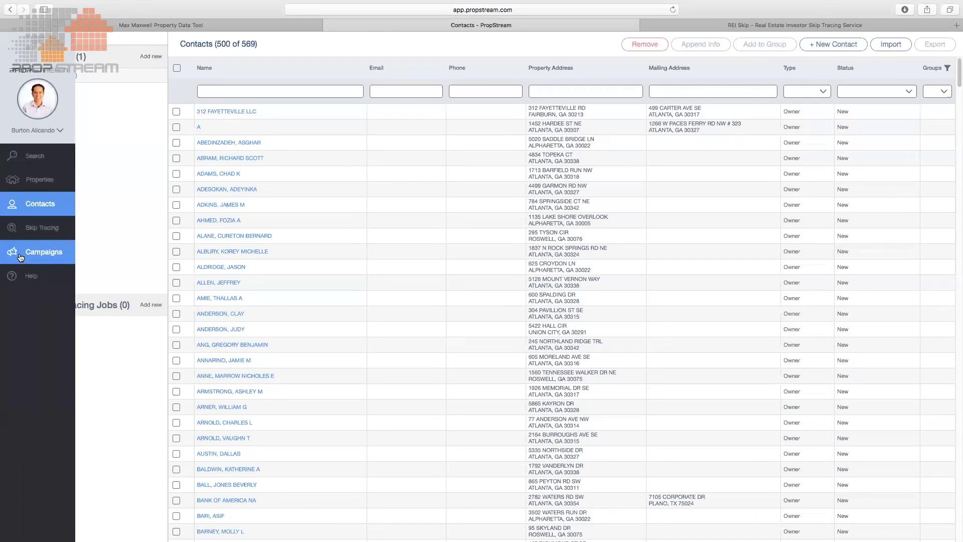
pyautogui.click(20, 257)
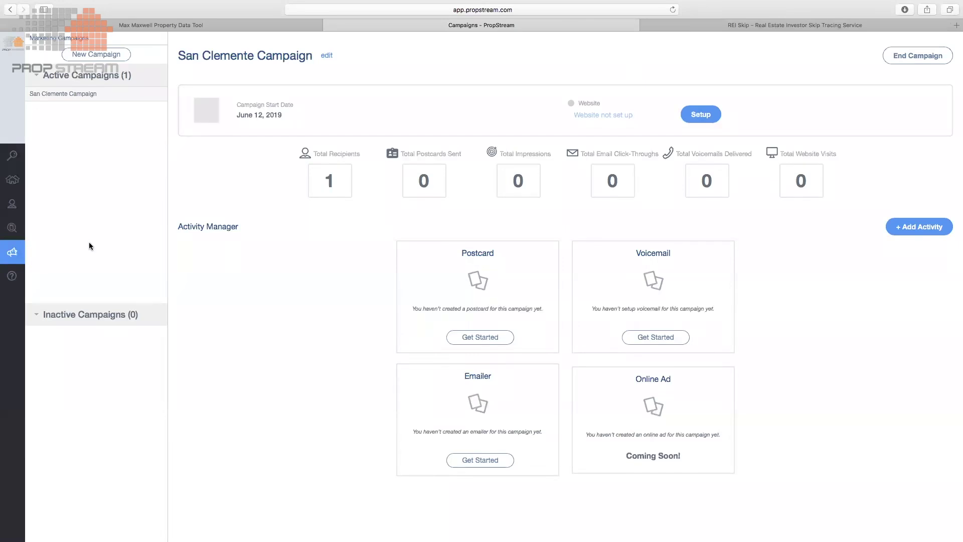
pyautogui.click(103, 56)
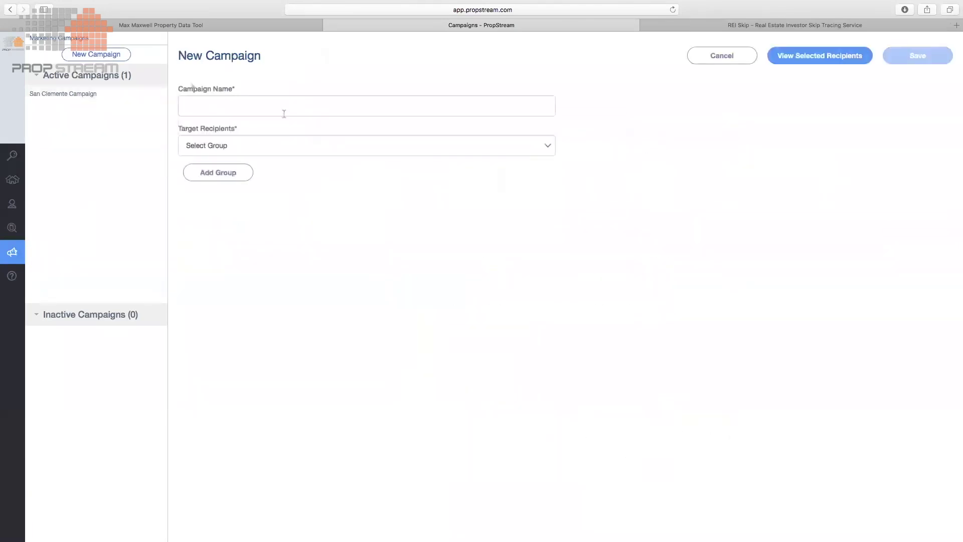
pyautogui.write('Lien Campaign')
pyautogui.click(305, 150)
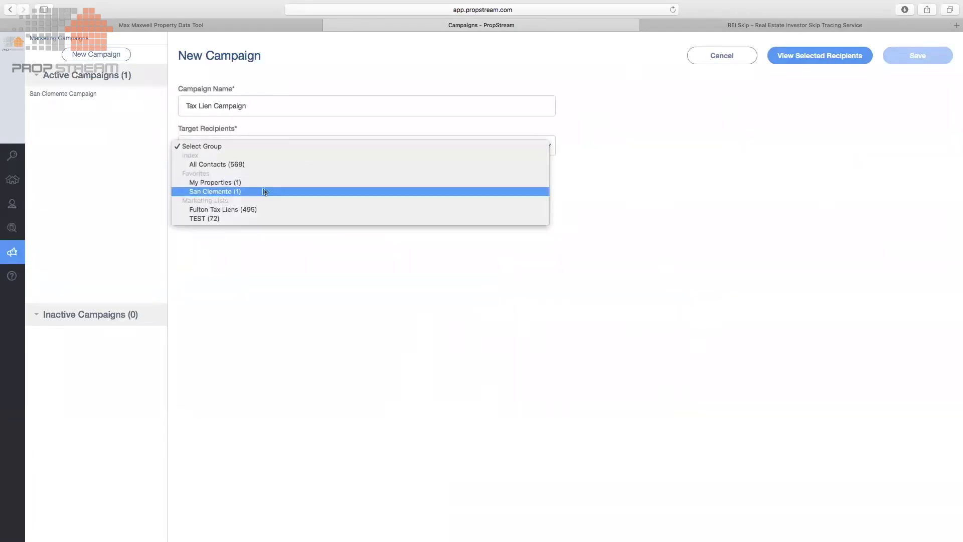
pyautogui.click(245, 211)
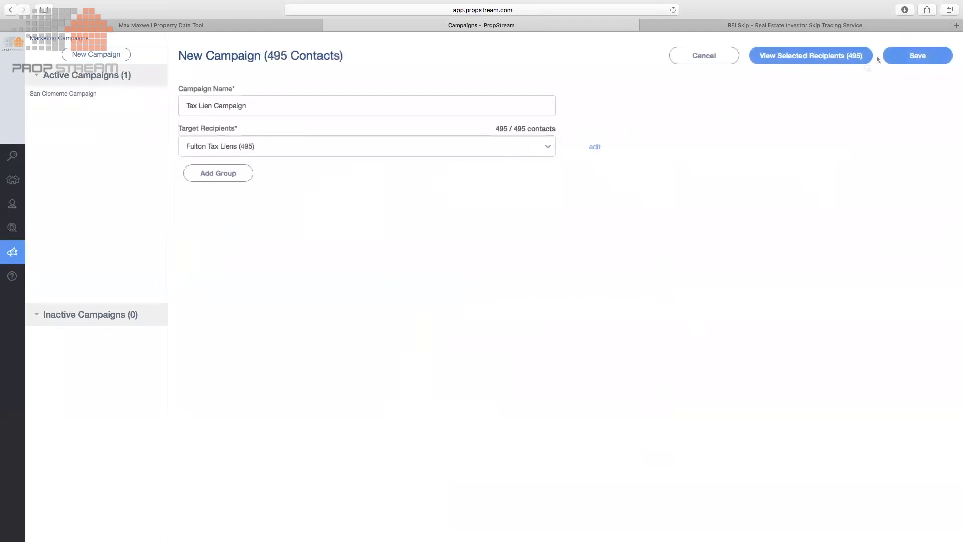
pyautogui.click(917, 56)
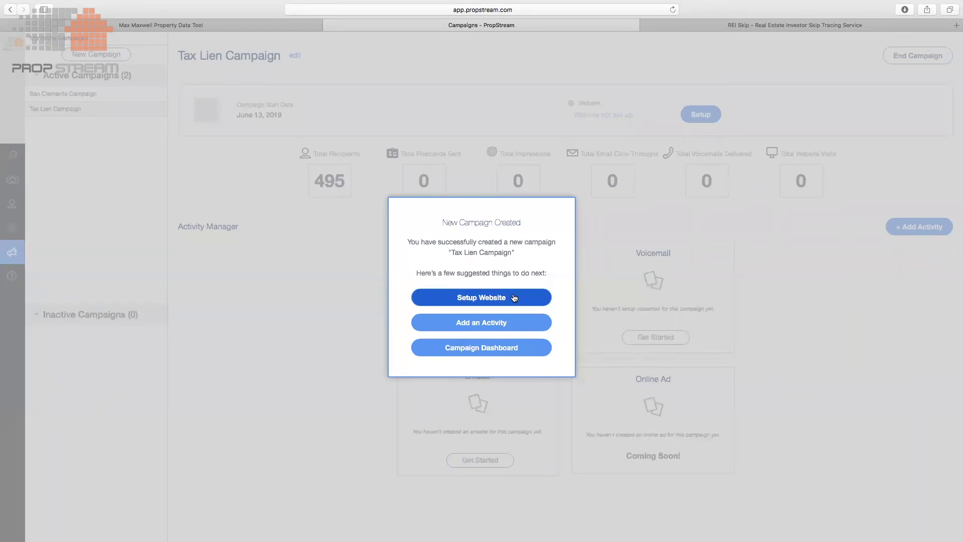
# Step: Start the campaign's website setup and set the website name to the owner's first name followed by "thelieninvestor"
pyautogui.click(515, 298)
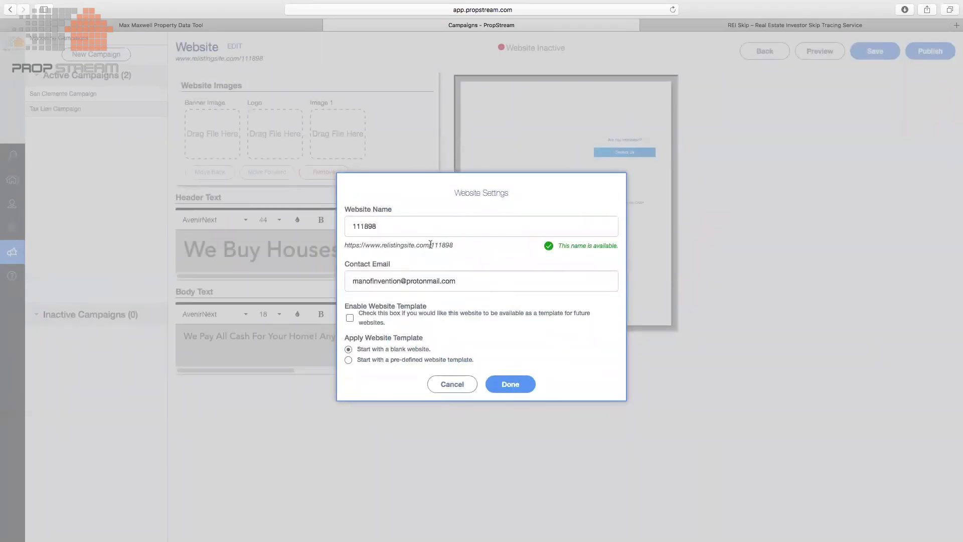
pyautogui.doubleClick(416, 228)
pyautogui.moveTo(430, 244); pyautogui.dragTo(453, 244)
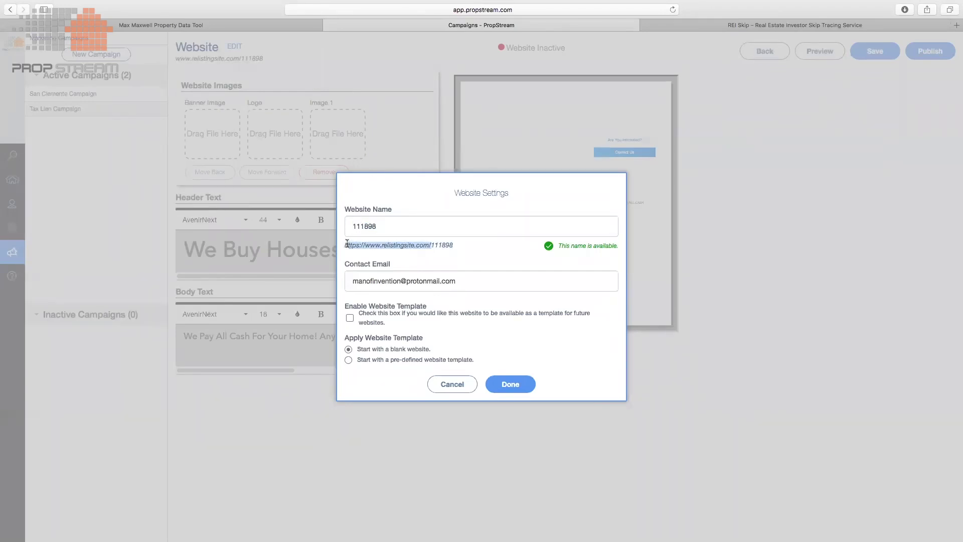
pyautogui.doubleClick(362, 226)
pyautogui.write('burtonthelieninvestor')
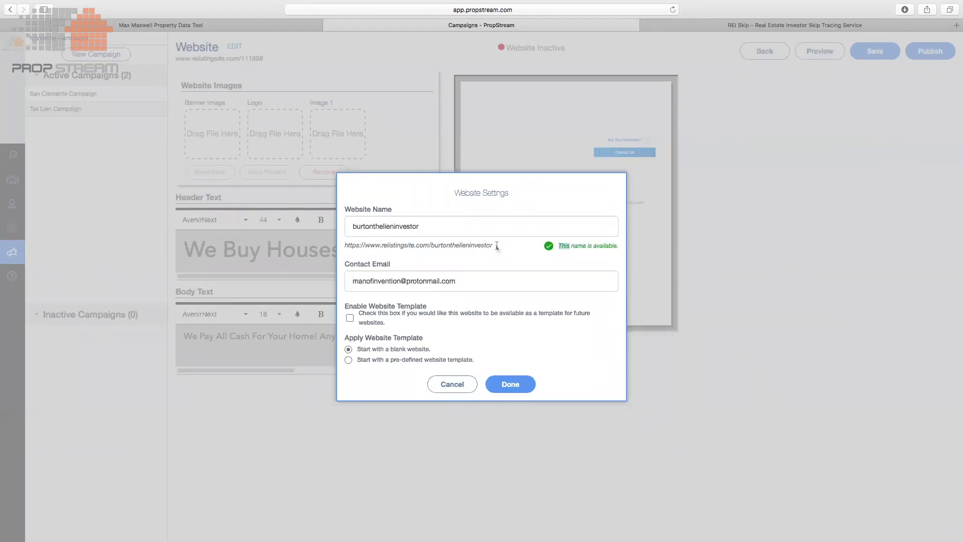
# Step: Apply the pre-defined website template Template 1, leave the option for reusing the site as a template off, and finish the website settings
pyautogui.tripleClick(471, 285)
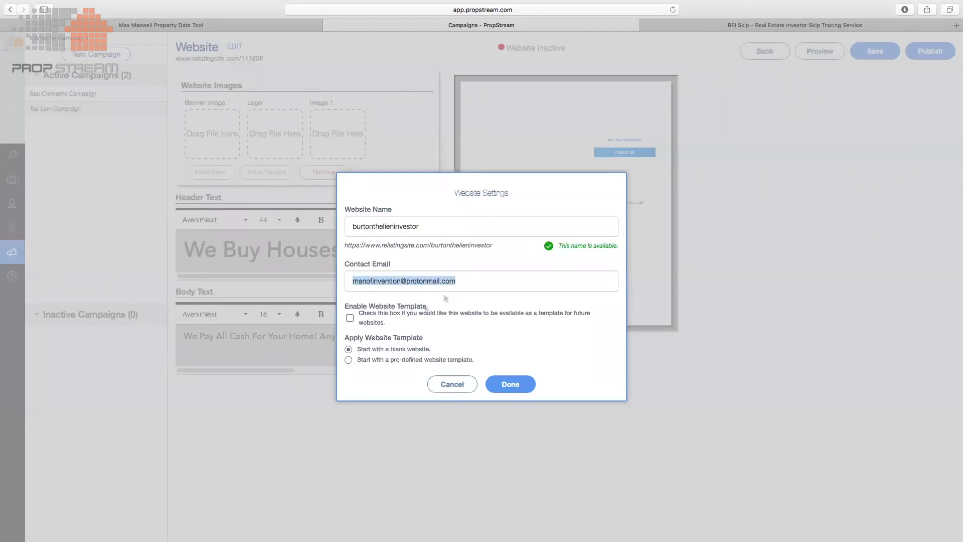
pyautogui.click(372, 319)
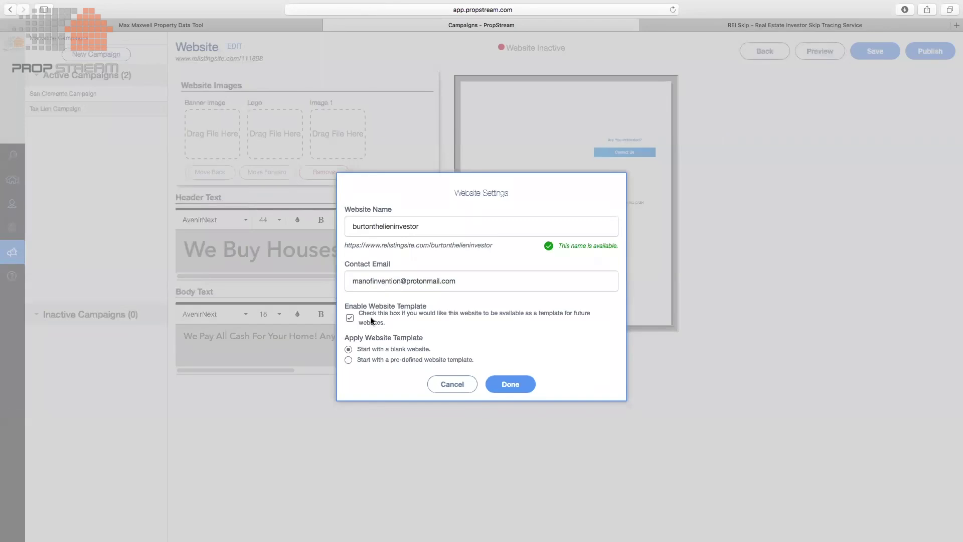
pyautogui.click(371, 317)
pyautogui.click(411, 359)
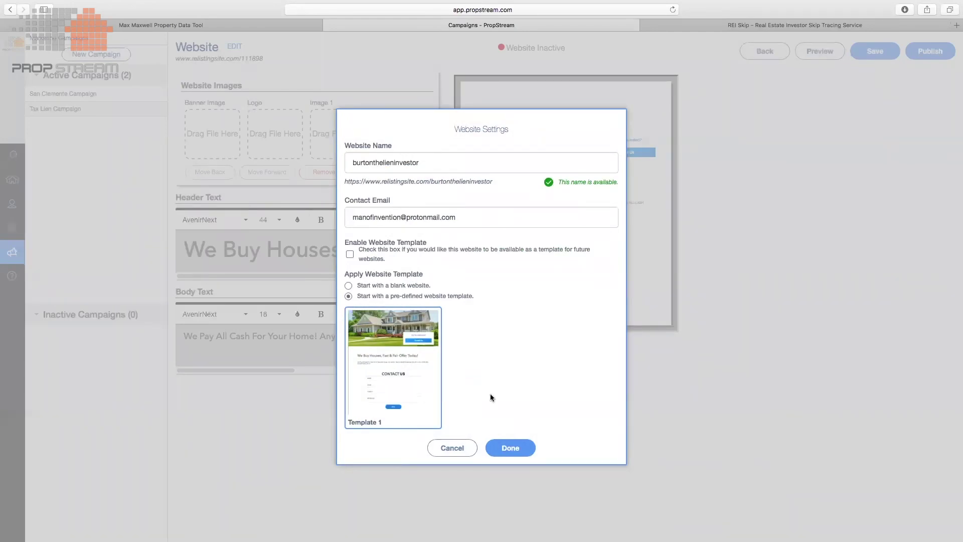
pyautogui.click(509, 448)
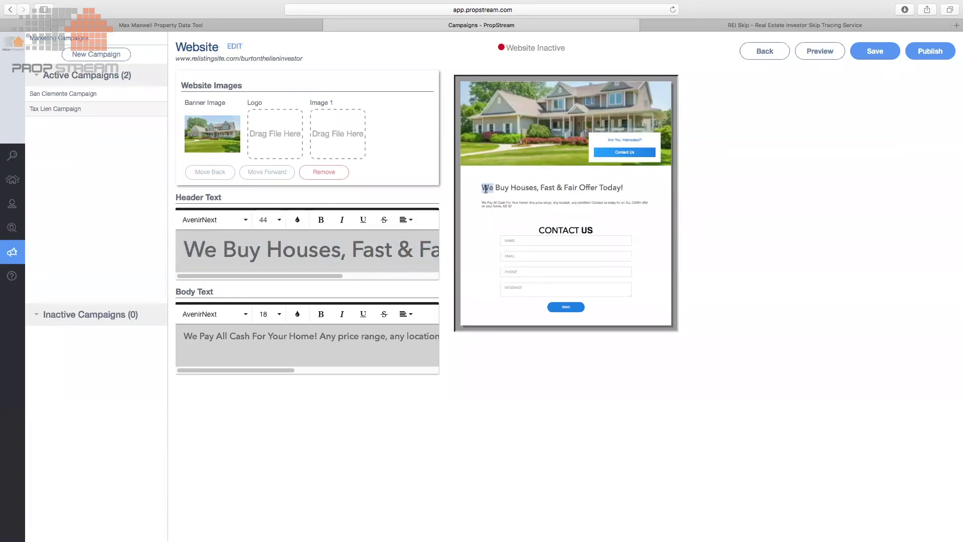
# Step: Replace the website's header text with "I buy houses for cash. We close in 30 days"
pyautogui.tripleClick(348, 254)
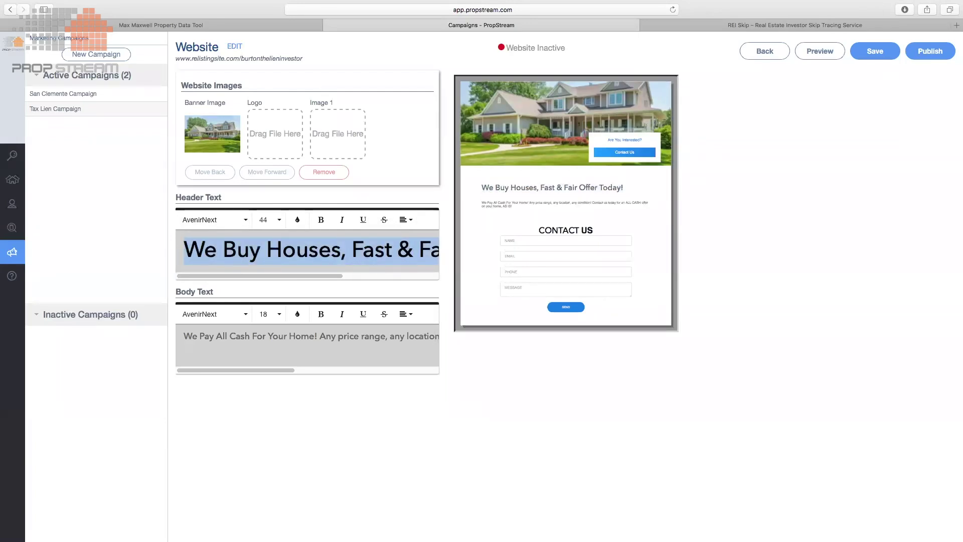
pyautogui.write('I buy houses in')
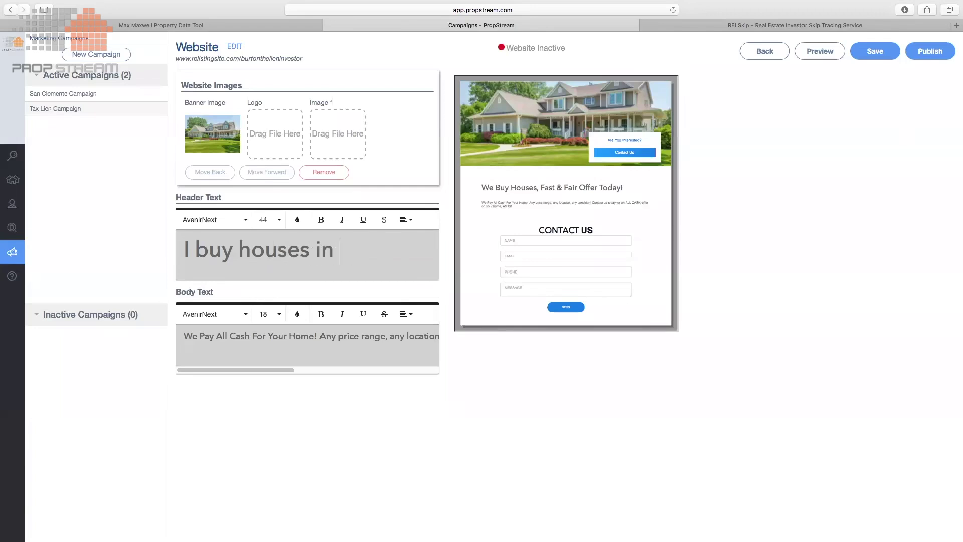
pyautogui.press('BackSpace')
pyautogui.press('BackSpace')
pyautogui.press('BackSpace')
pyautogui.write('for cash. We close in 30 days')
pyautogui.tripleClick(297, 331)
pyautogui.tripleClick(477, 202)
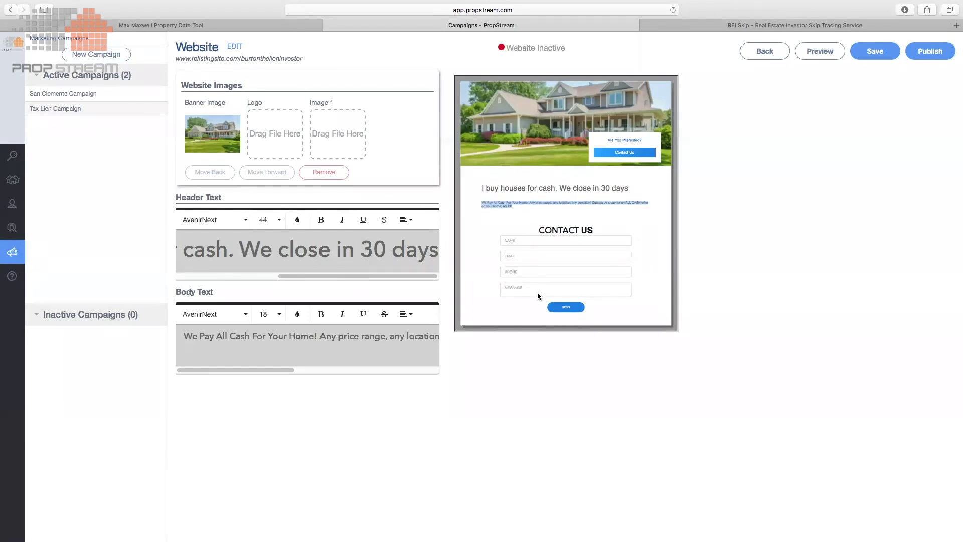
# Step: Preview the full website page, look it over and return to the website editor
pyautogui.click(819, 52)
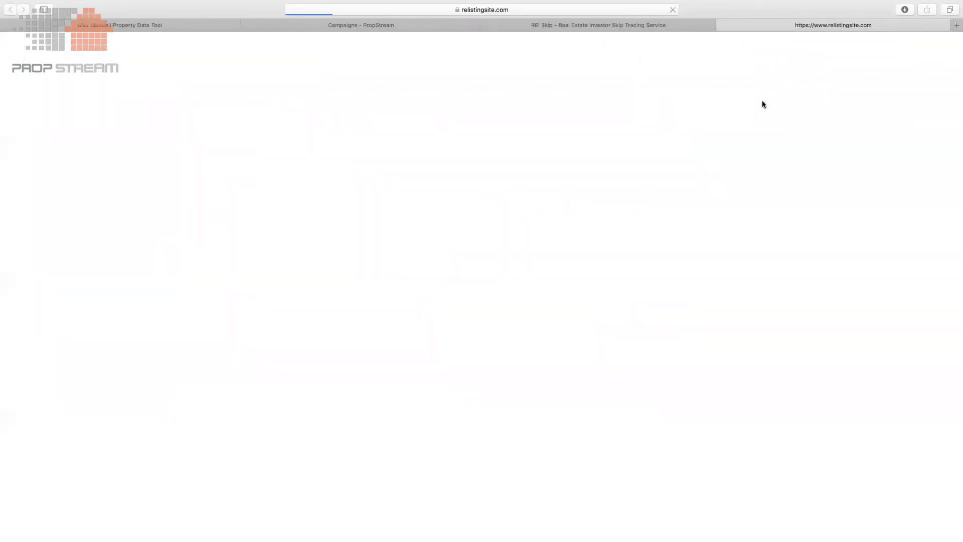
pyautogui.scroll(-10, 555, 307)
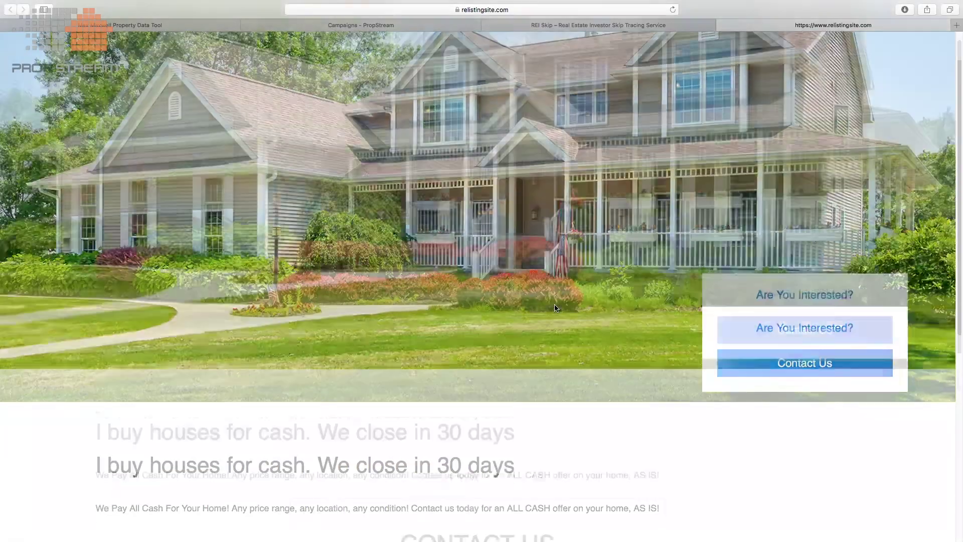
pyautogui.scroll(10, 555, 307)
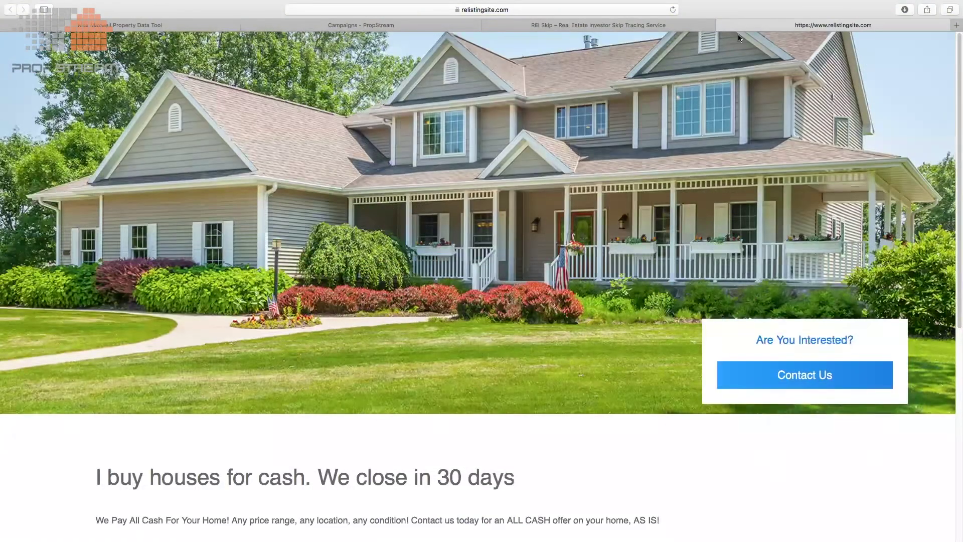
pyautogui.click(723, 25)
pyautogui.click(603, 25)
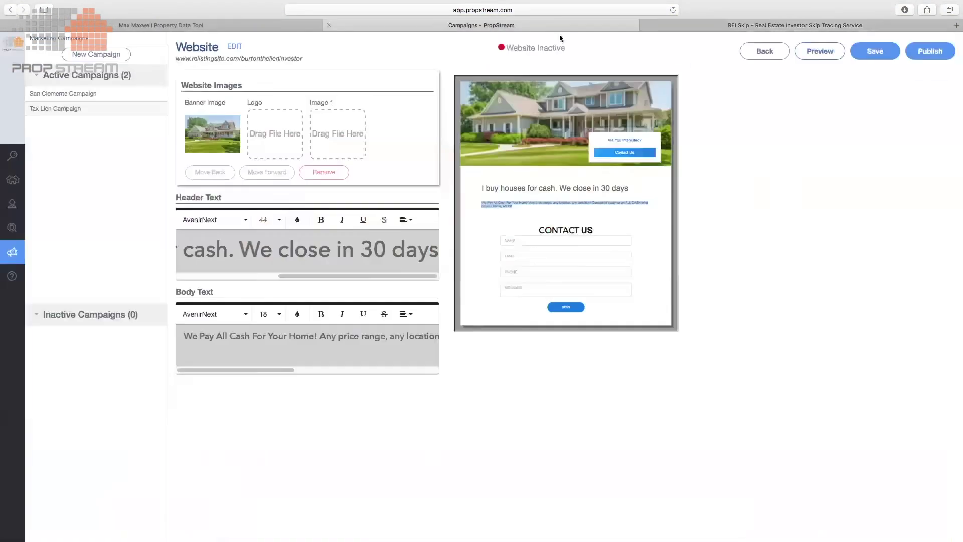
# Step: Publish the campaign website and open its live link in a new window
pyautogui.click(910, 50)
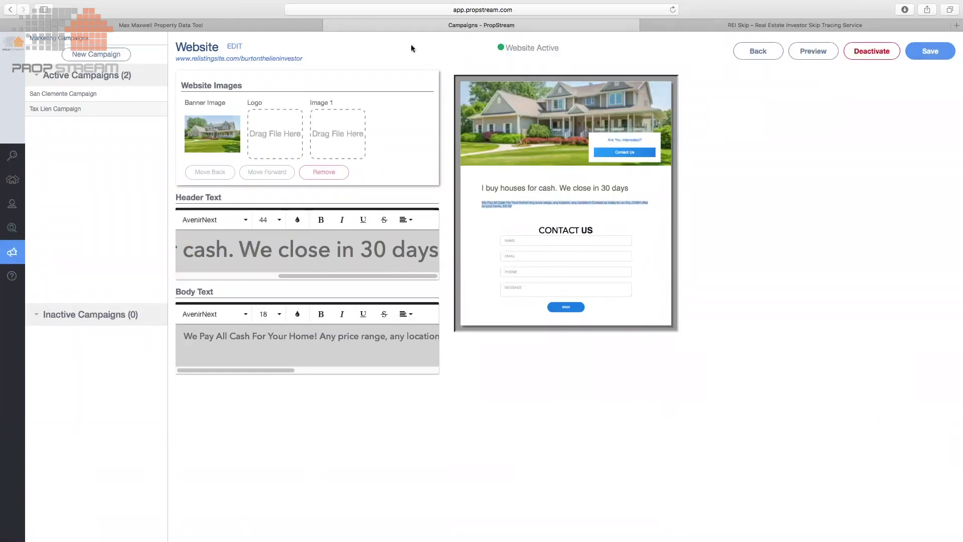
pyautogui.moveTo(561, 49); pyautogui.dragTo(389, 59)
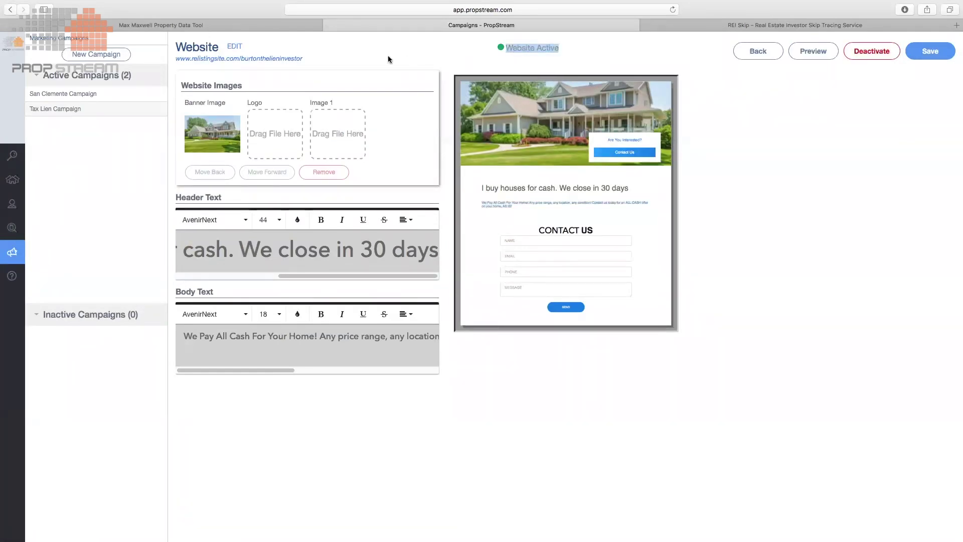
pyautogui.rightClick(277, 58)
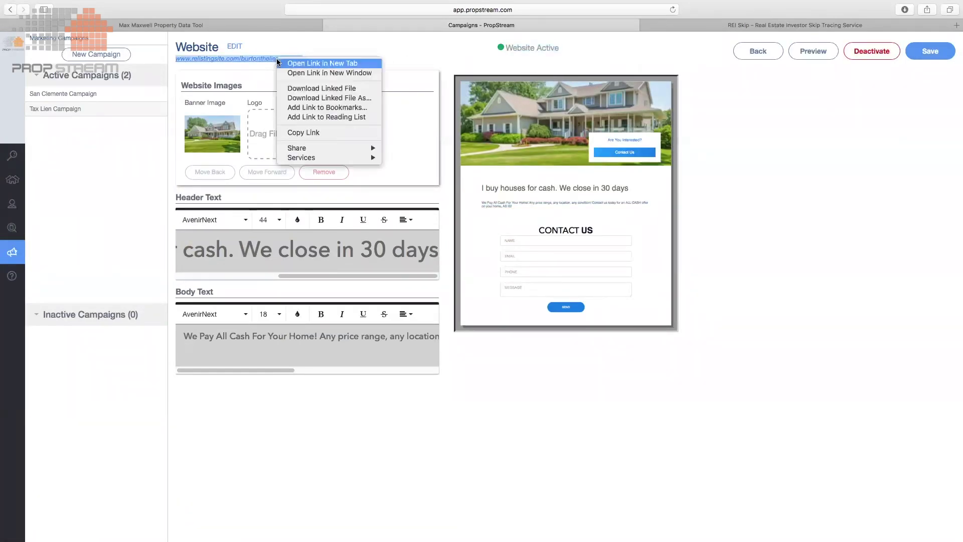
pyautogui.click(327, 73)
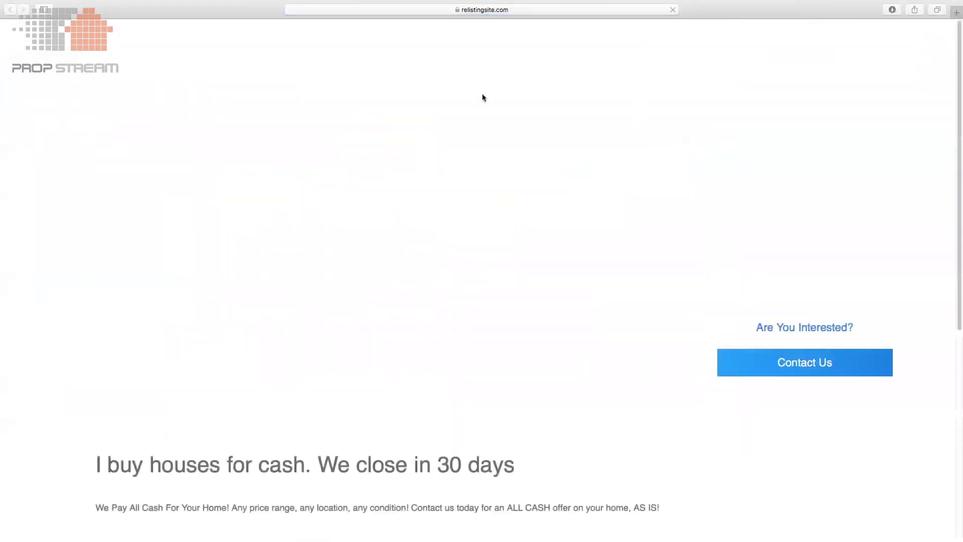
# Step: Look through the whole live website page and close its window
pyautogui.scroll(-7, 495, 146)
pyautogui.scroll(7, 495, 146)
pyautogui.scroll(-7, 525, 187)
pyautogui.scroll(7, 514, 247)
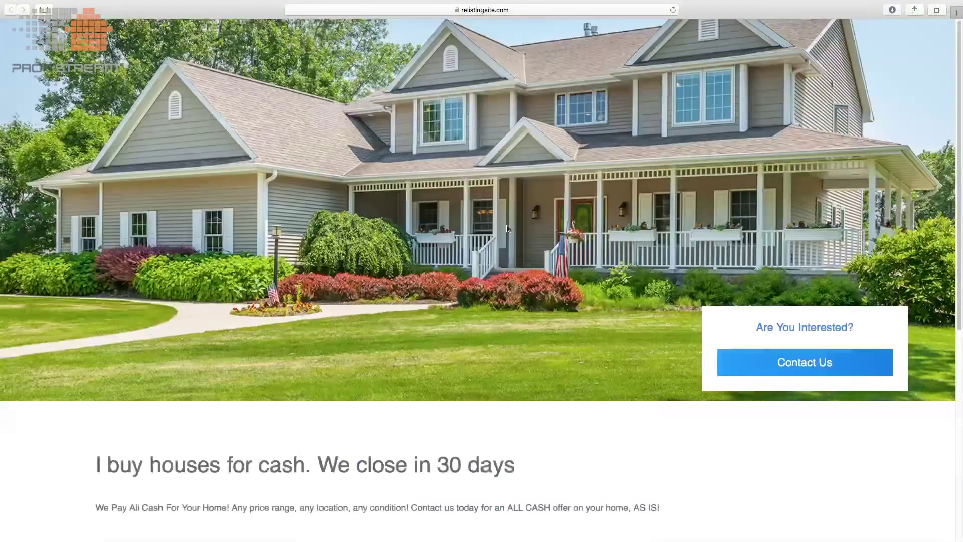
pyautogui.moveTo(2, 4)
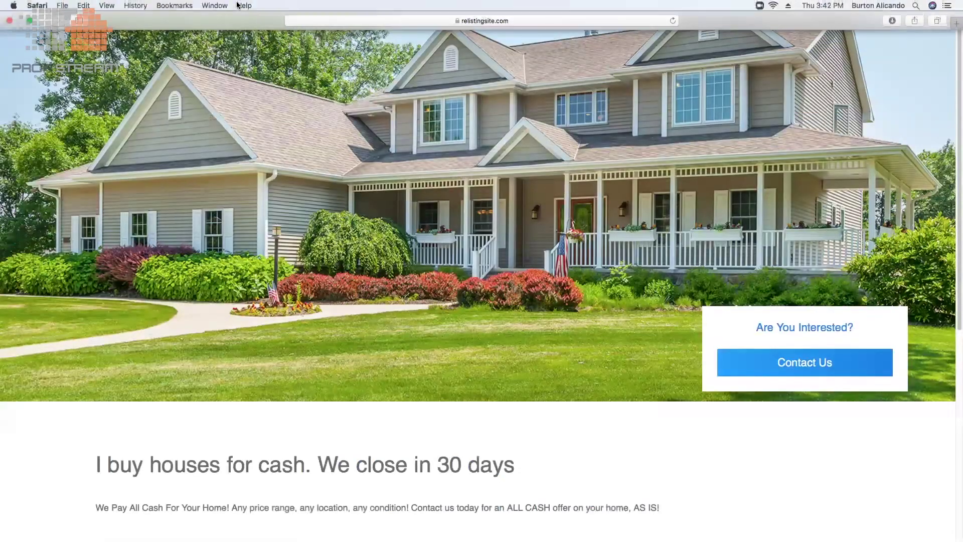
pyautogui.click(10, 21)
# Step: Return to the Tax Lien Campaign and start a blank standard 4.25"x6" postcard, leaving it unavailable as a future template
pyautogui.click(753, 53)
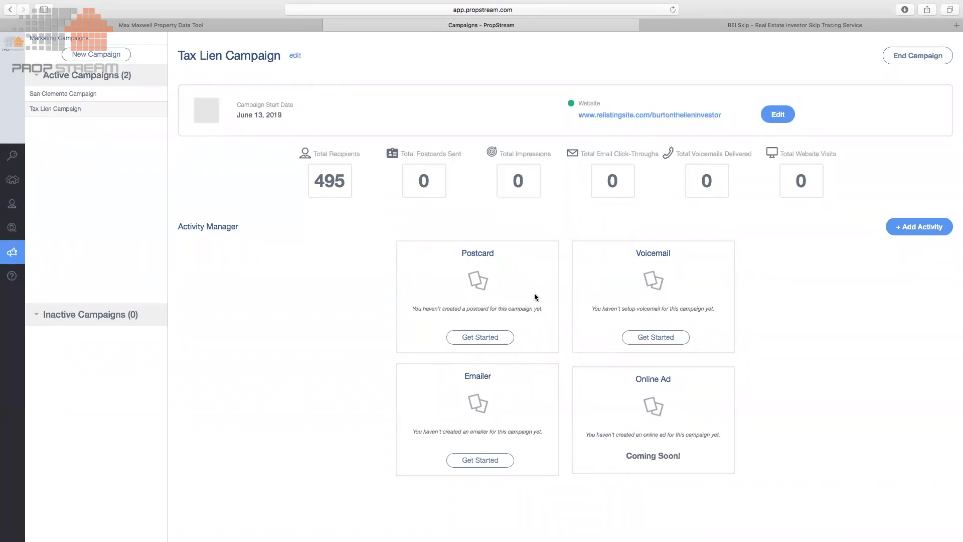
pyautogui.doubleClick(330, 181)
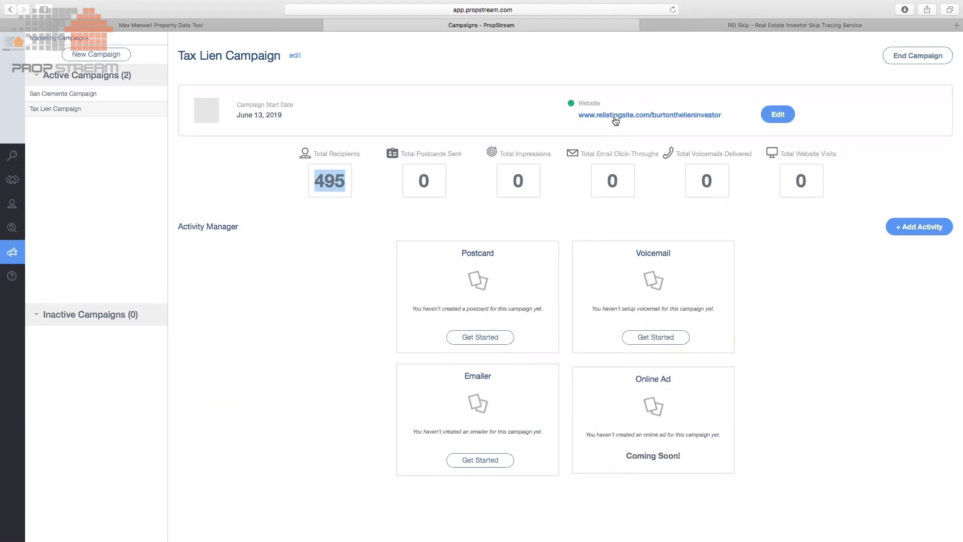
pyautogui.click(500, 337)
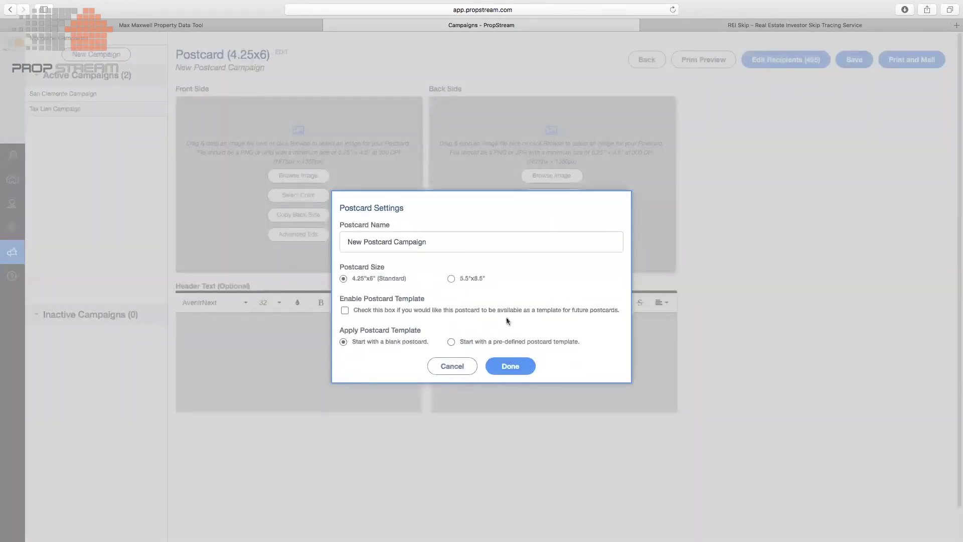
pyautogui.tripleClick(392, 241)
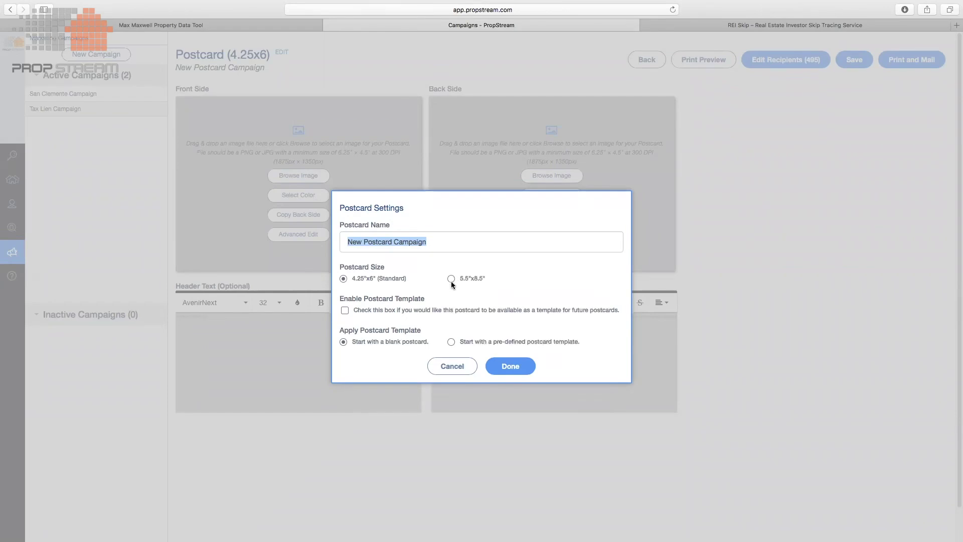
pyautogui.click(438, 310)
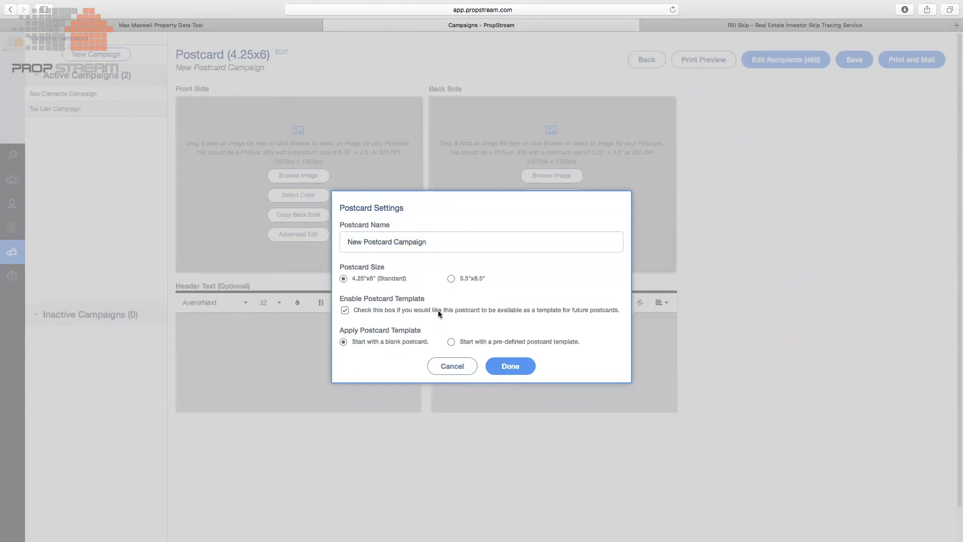
pyautogui.click(438, 310)
pyautogui.click(509, 366)
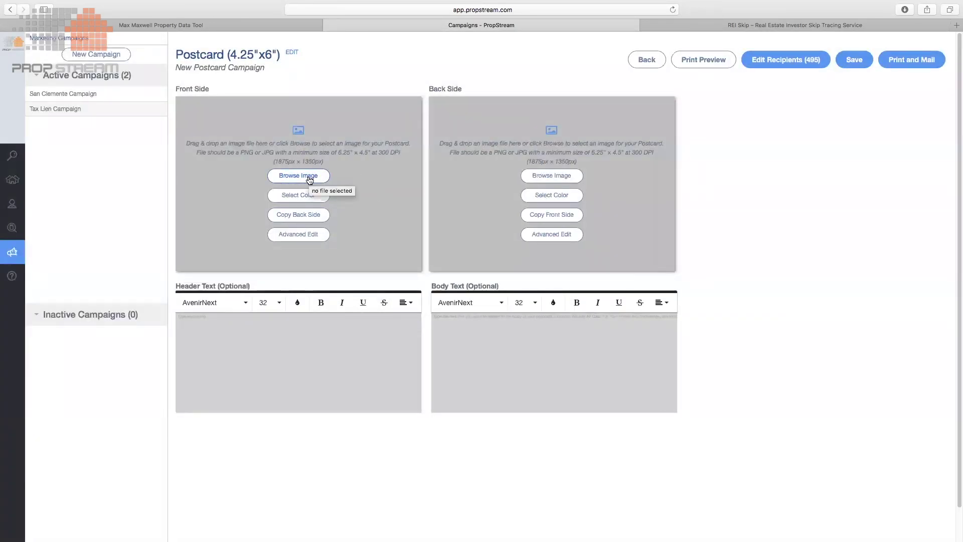
# Step: Try a #ec1616 background and a header text element on the postcard's front side, discarding the edits
pyautogui.click(308, 237)
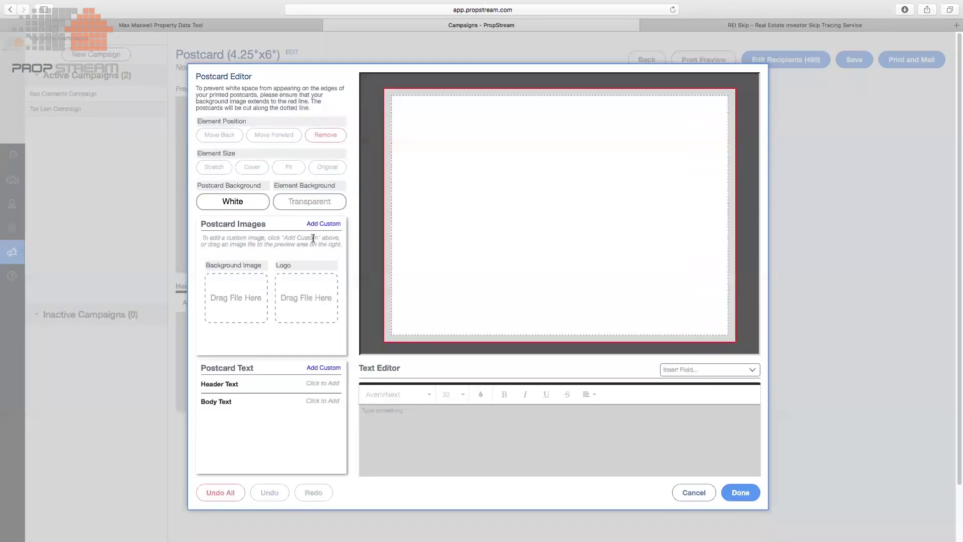
pyautogui.click(255, 204)
pyautogui.click(522, 227)
pyautogui.click(510, 372)
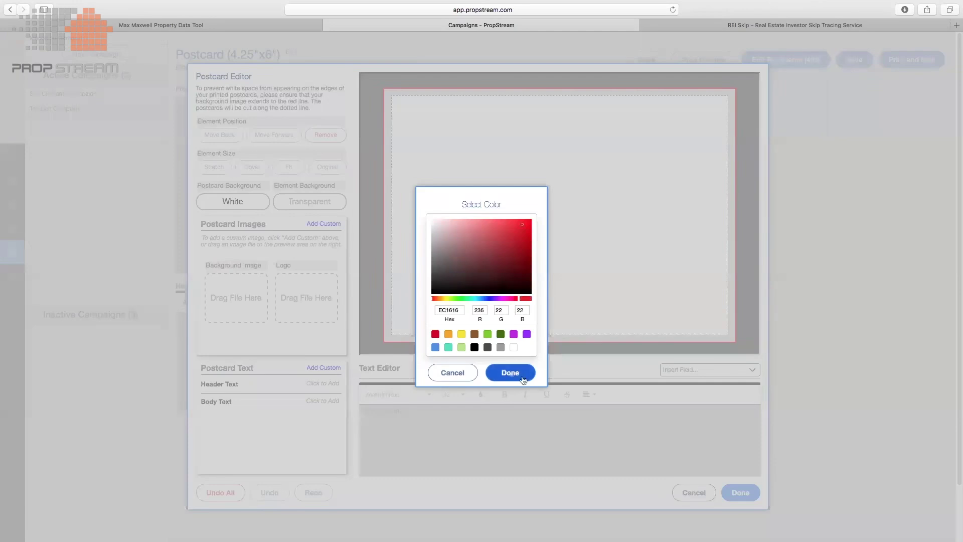
pyautogui.click(255, 382)
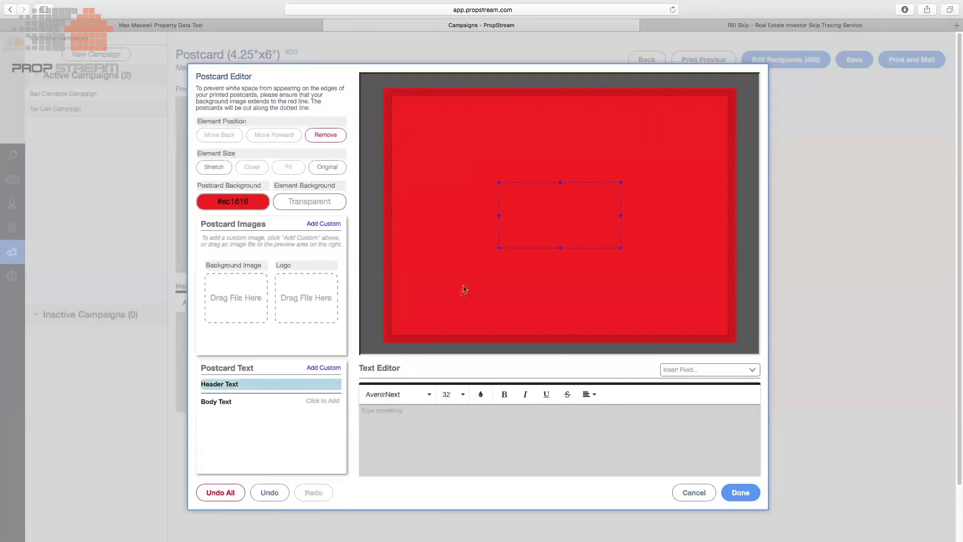
pyautogui.click(698, 495)
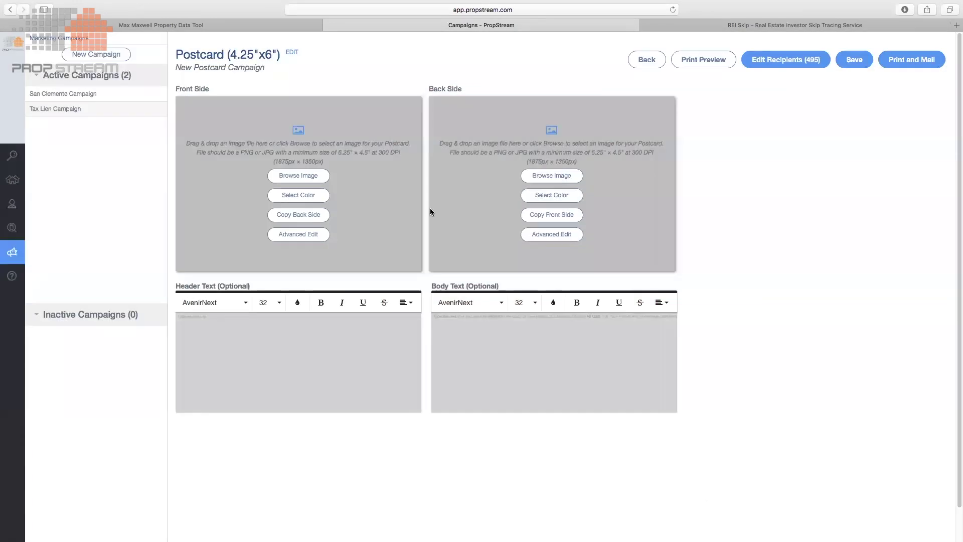
# Step: Apply the pre-defined HOUSES WANTED template to the postcard through its settings
pyautogui.click(292, 52)
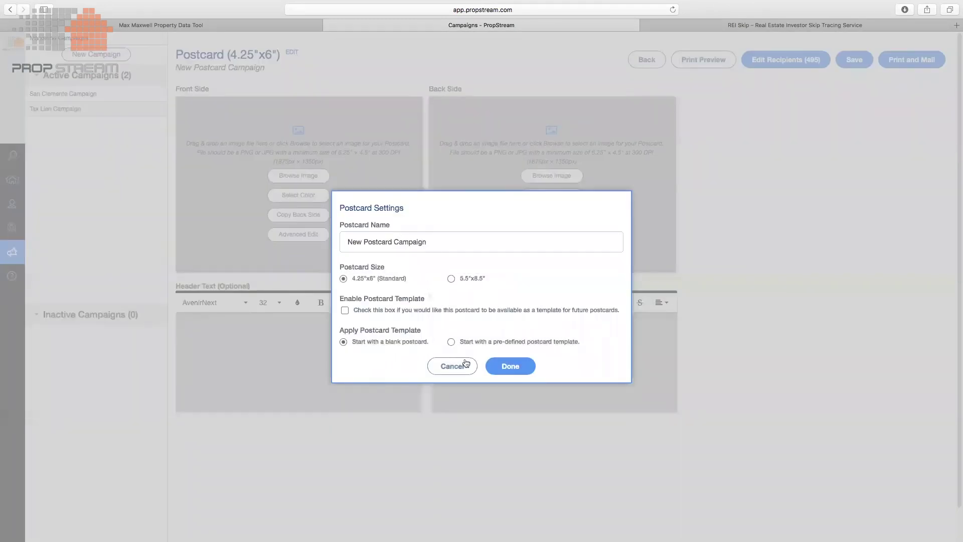
pyautogui.click(499, 340)
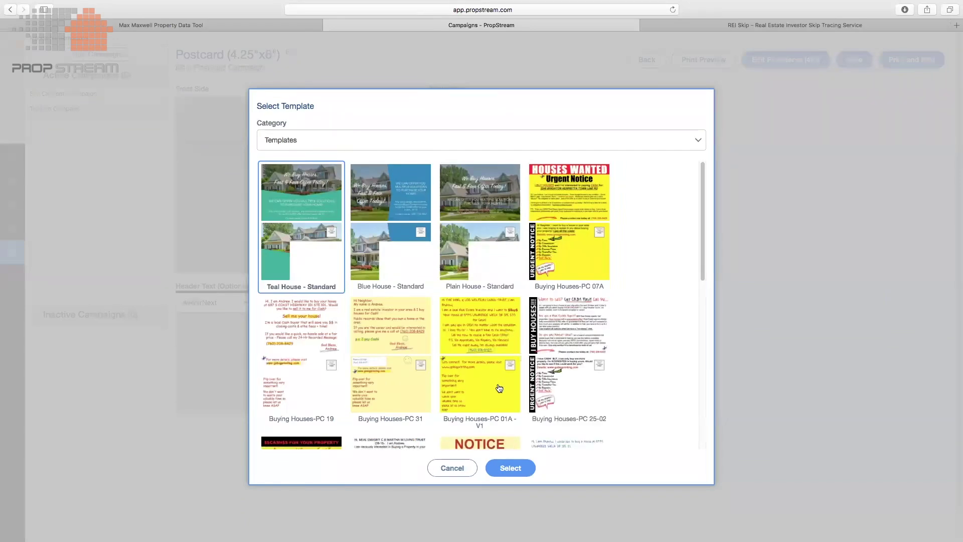
pyautogui.scroll(-1, 500, 388)
pyautogui.scroll(-5, 498, 387)
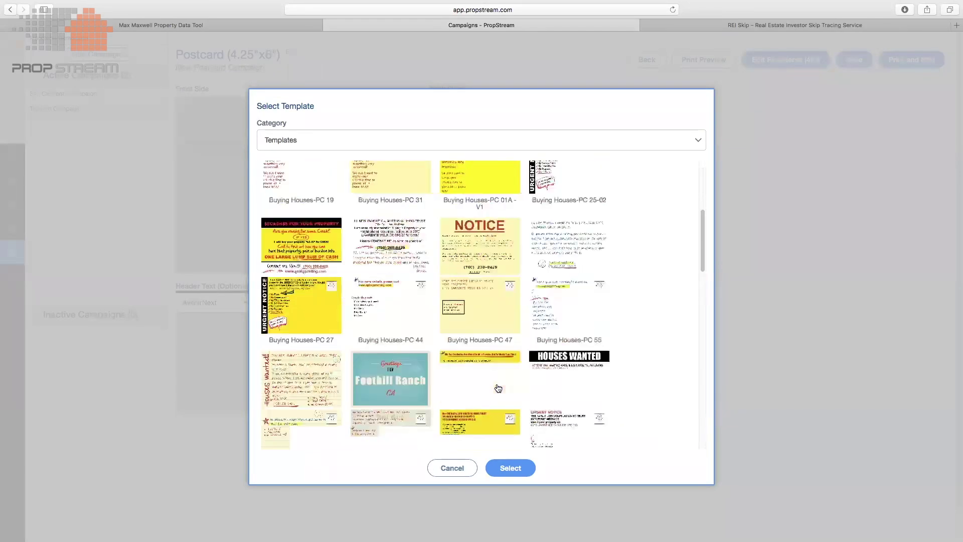
pyautogui.click(560, 382)
pyautogui.click(510, 468)
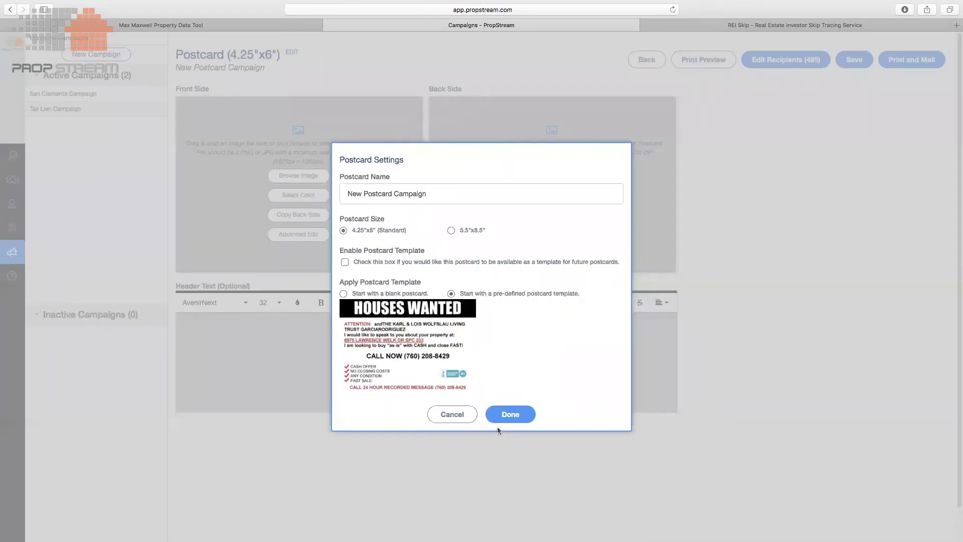
pyautogui.click(509, 413)
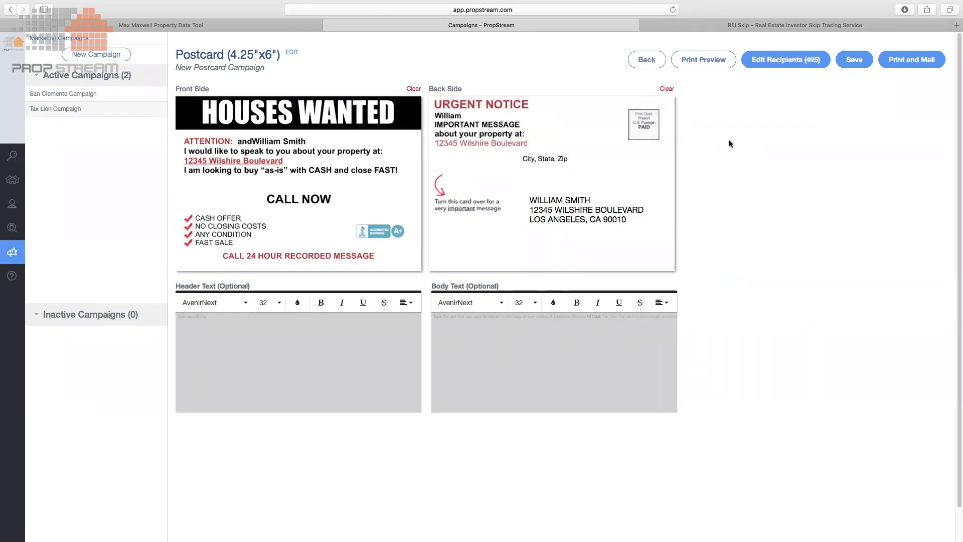
# Step: Submit the postcard for print and mail to review its front and back proof, and cancel before approving it
pyautogui.click(901, 60)
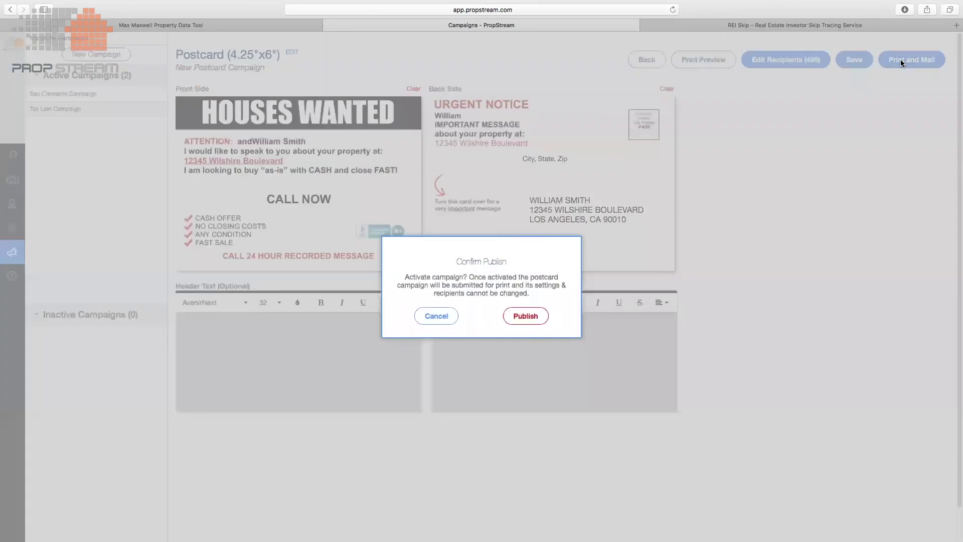
pyautogui.click(539, 316)
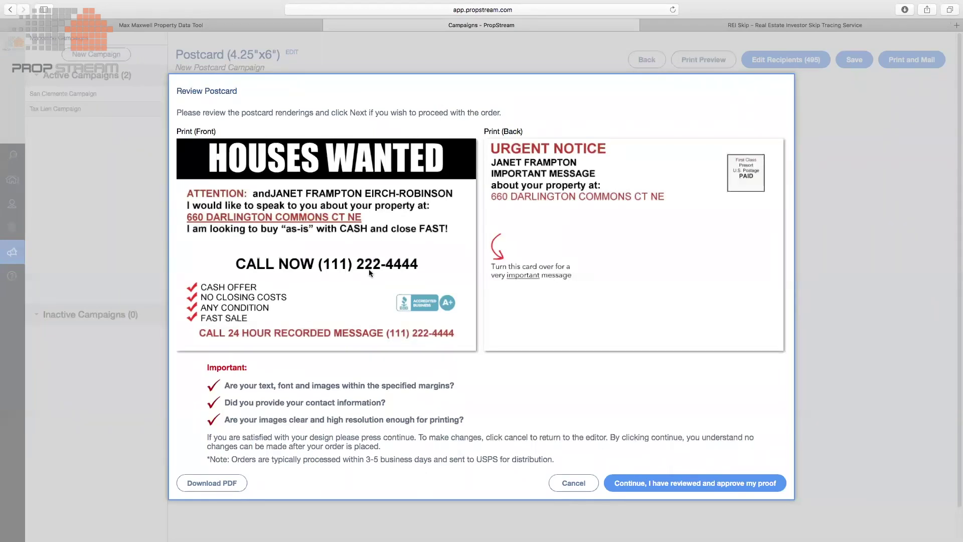
pyautogui.click(583, 487)
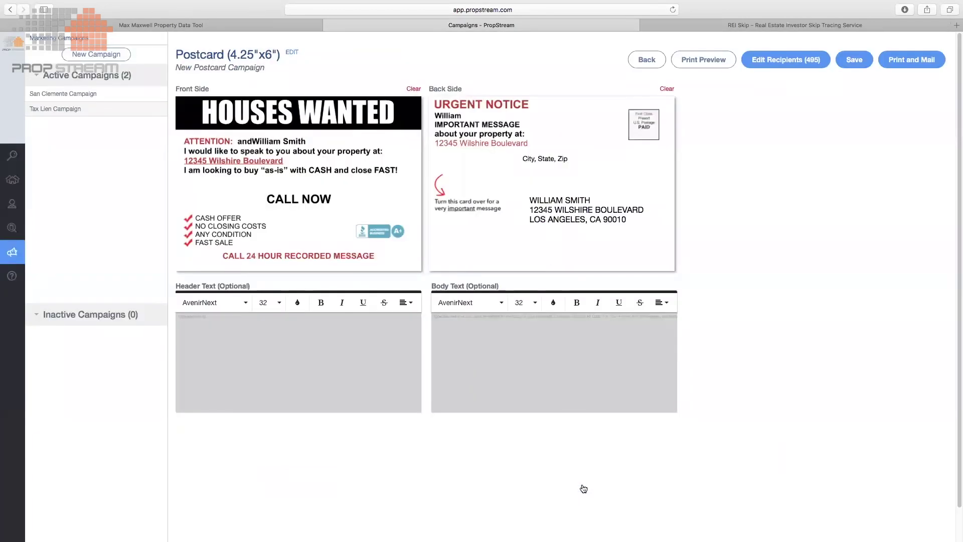
# Step: Return to the Tax Lien Campaign, view the REIRail page behind its voicemail activity, and come back to the campaign
pyautogui.click(647, 60)
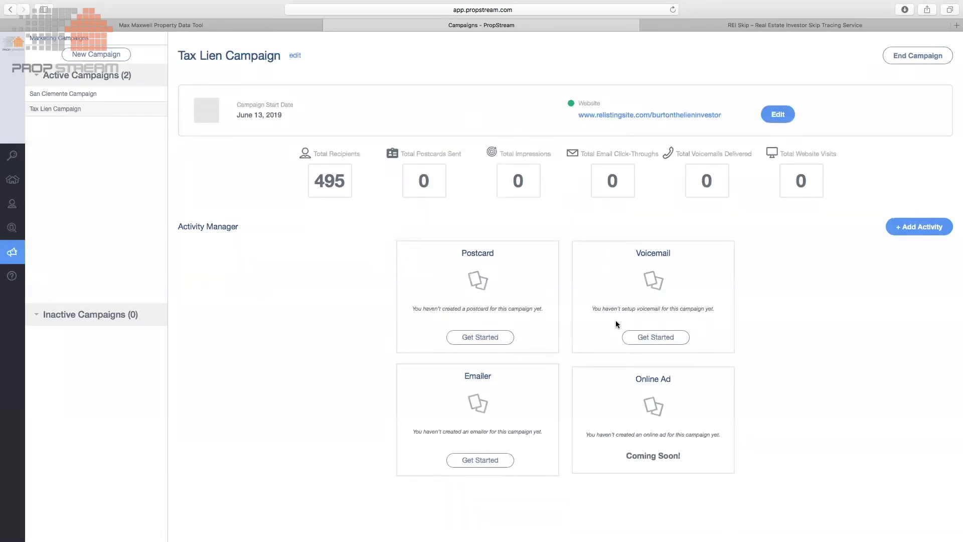
pyautogui.click(654, 337)
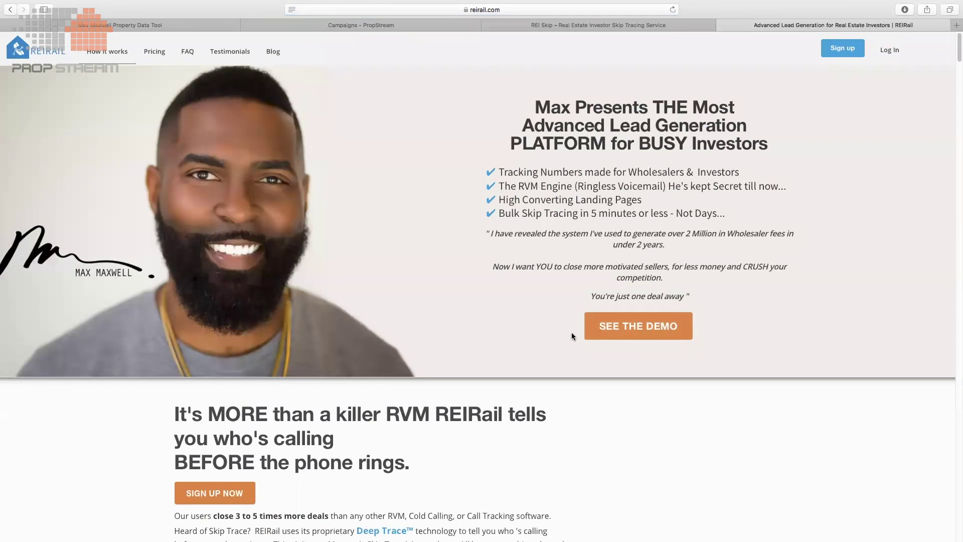
pyautogui.click(265, 27)
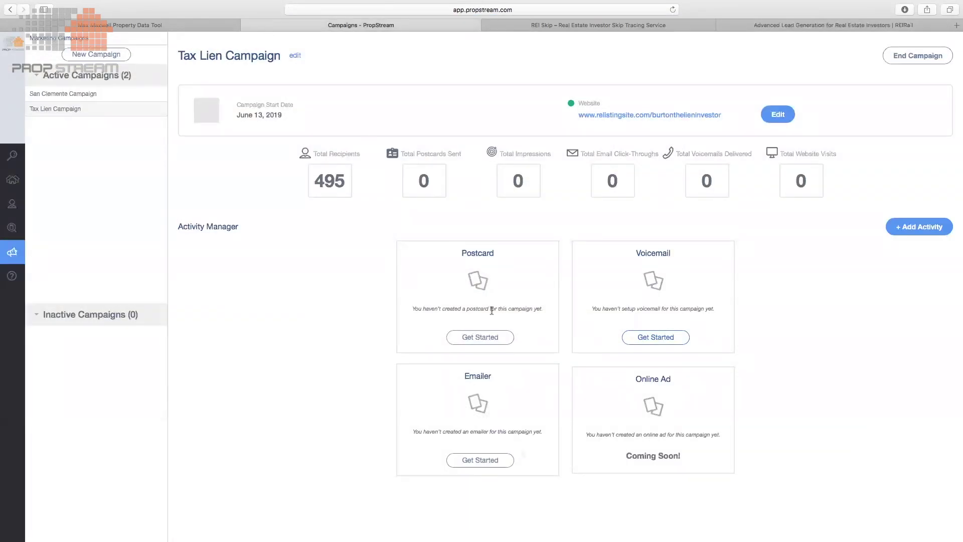
# Step: Set up an email with subject "Hey I buy houses in Cash", immediate sending disabled, and the pre-defined Template 2
pyautogui.click(491, 464)
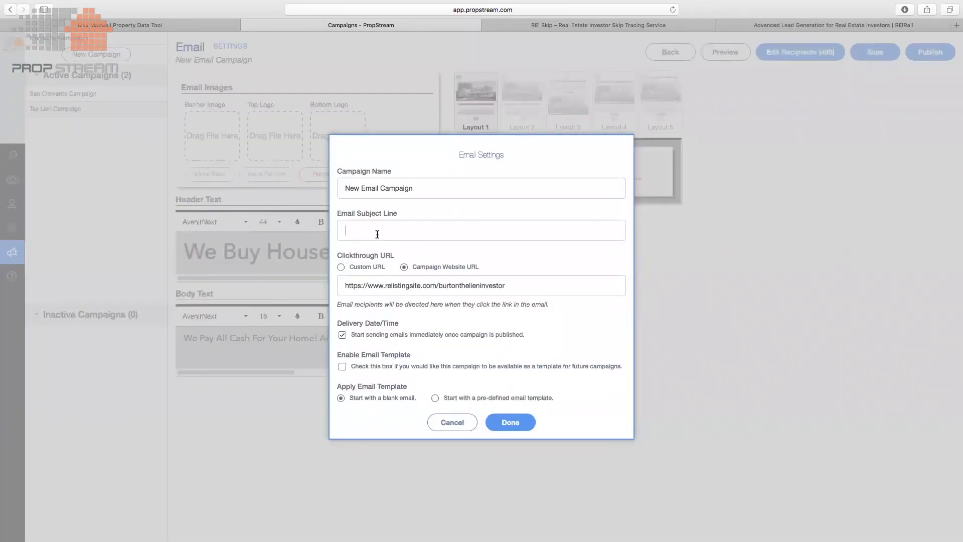
pyautogui.write('Hey I buy houses in')
pyautogui.write('Cash')
pyautogui.click(415, 334)
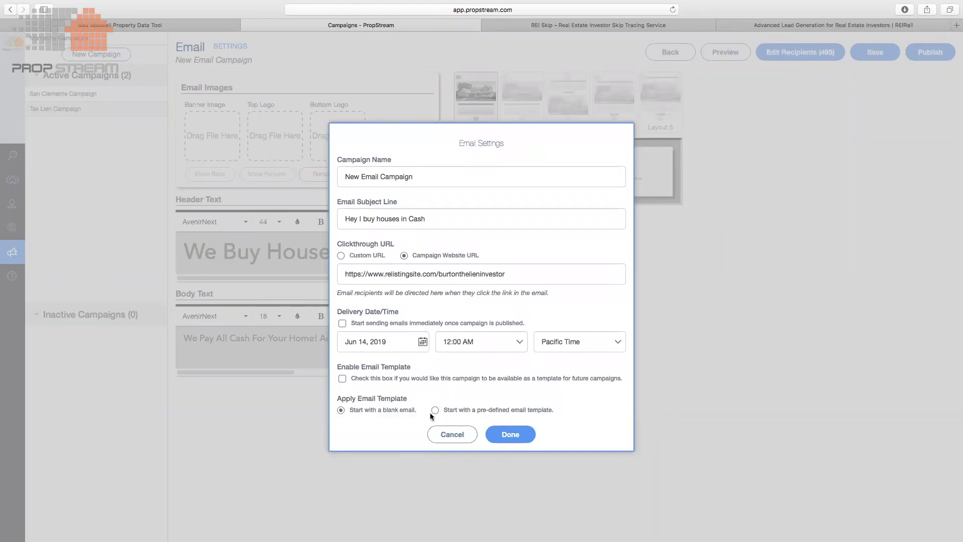
pyautogui.click(454, 414)
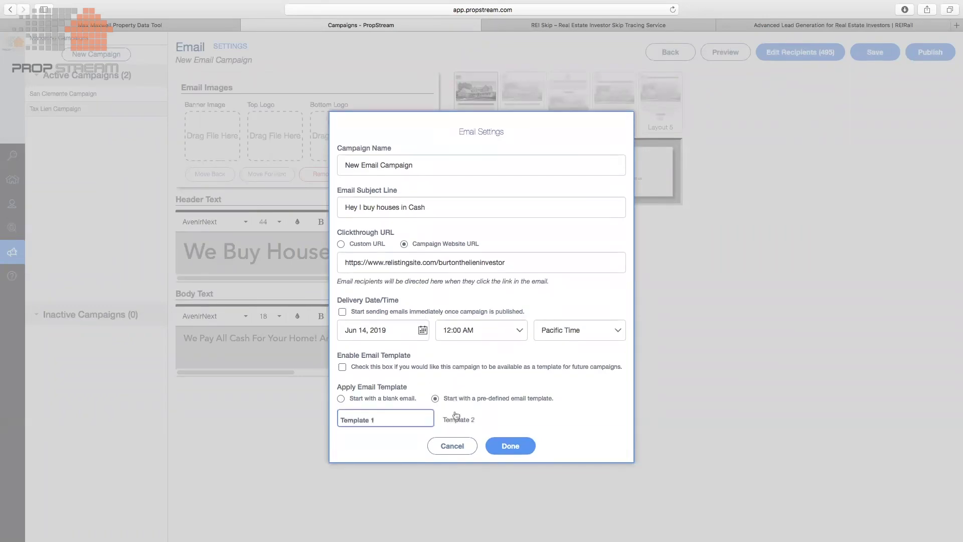
pyautogui.click(488, 416)
pyautogui.click(511, 499)
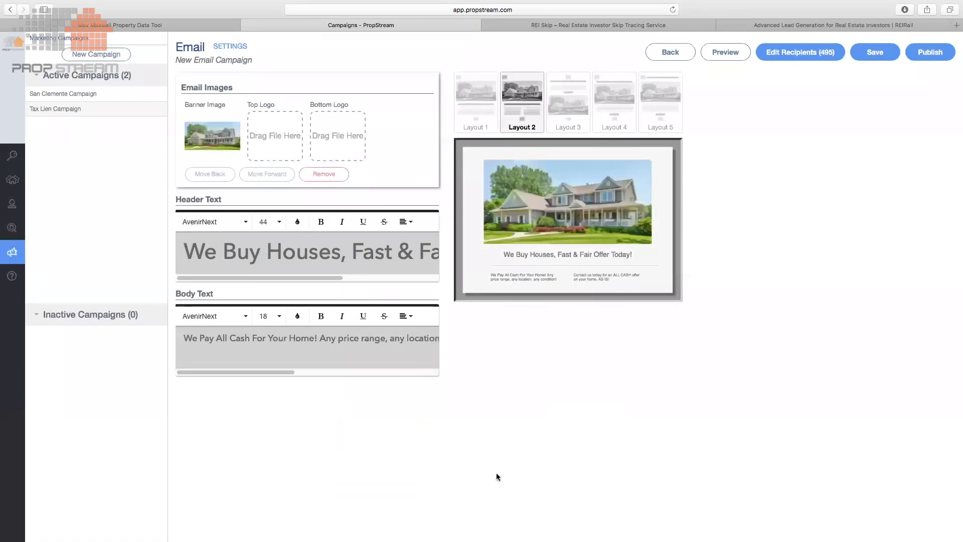
# Step: Switch the email to Layout 3, check the preview request form without sending, and return to the campaign overview
pyautogui.click(561, 123)
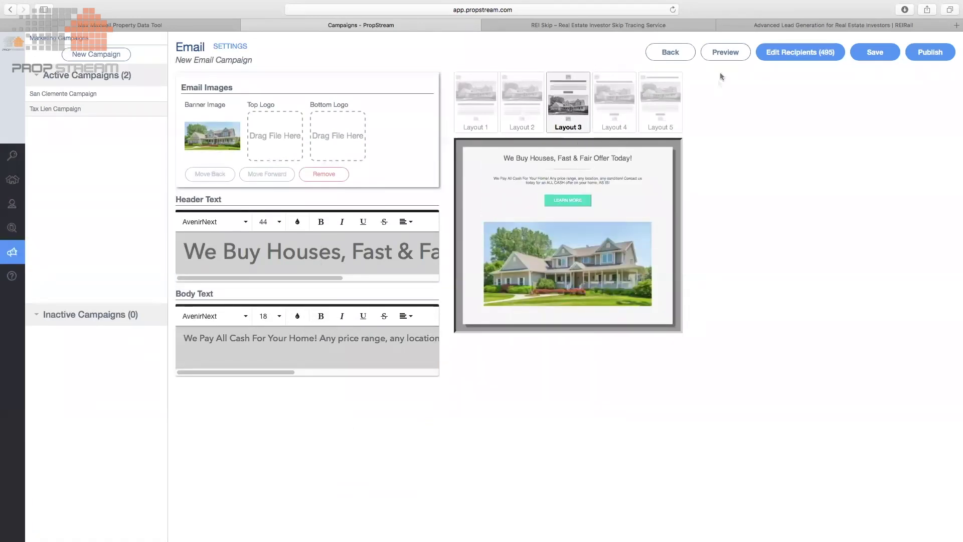
pyautogui.click(725, 54)
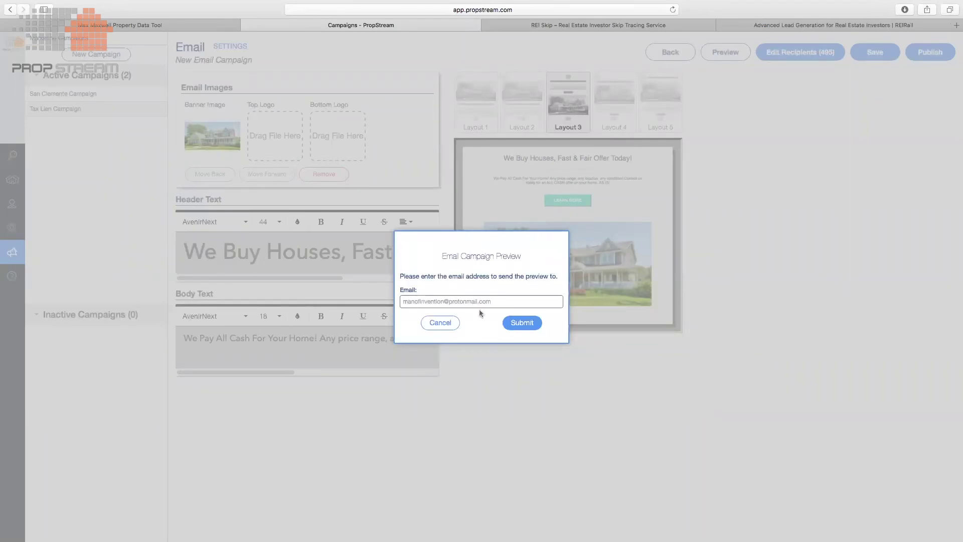
pyautogui.click(449, 325)
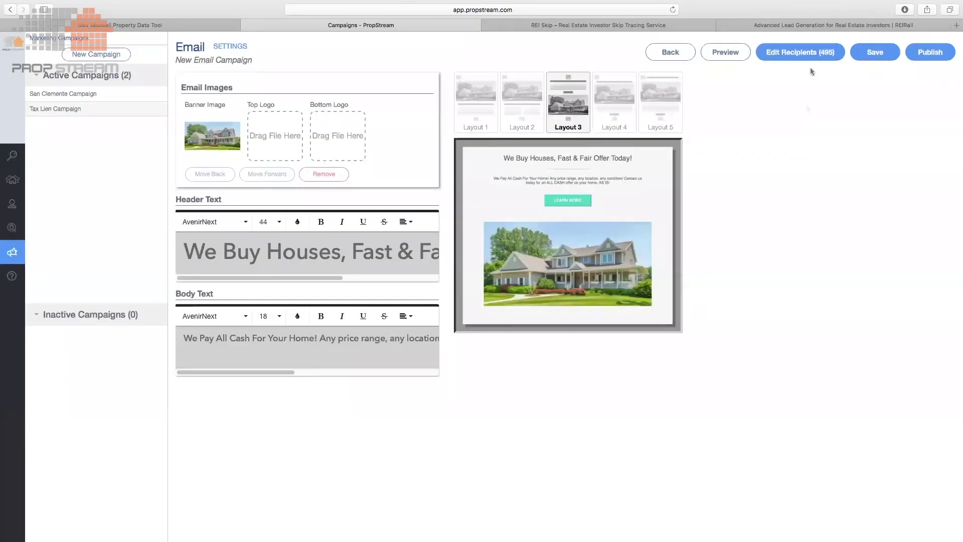
pyautogui.click(666, 52)
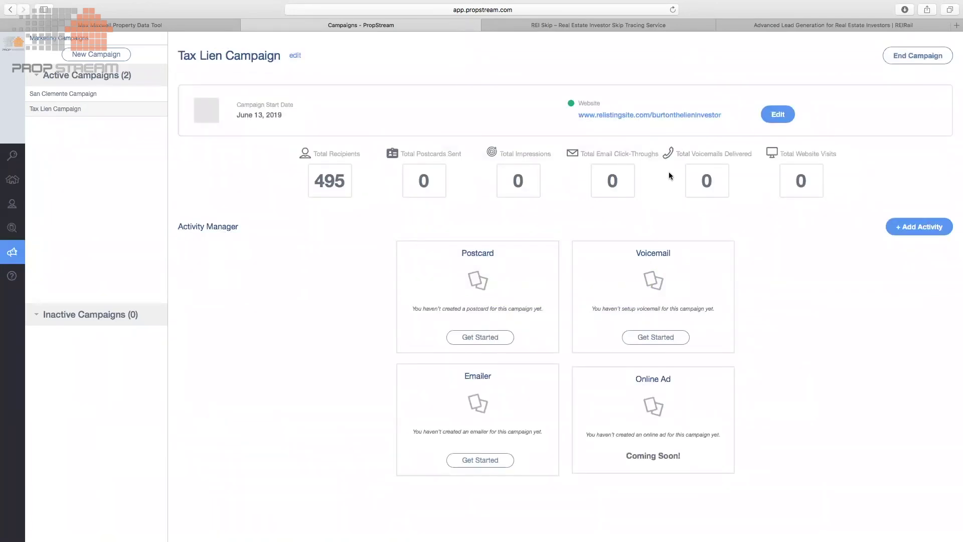
# Step: Rerun the recent San Clemente address search from the property search page and open the exactly matching property's details
pyautogui.moveTo(31, 156)
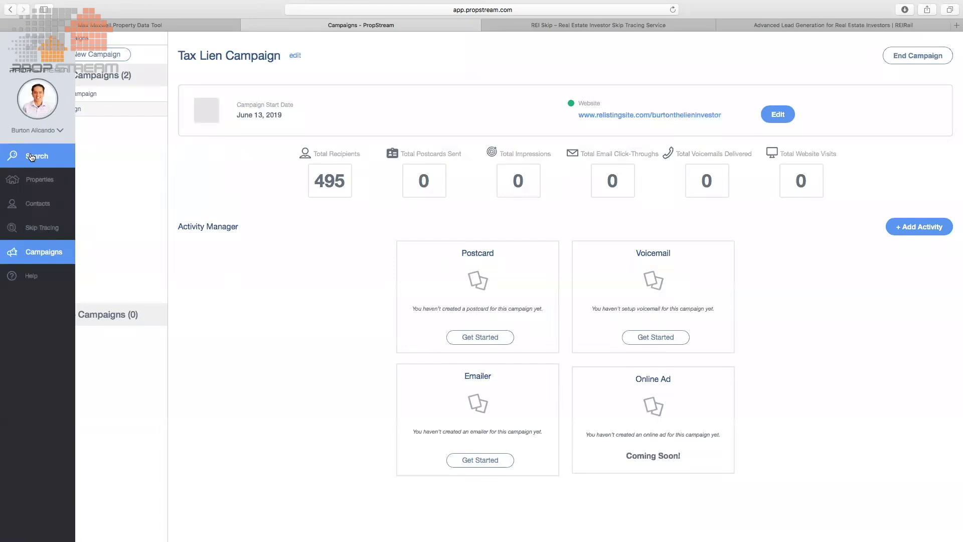
pyautogui.click(33, 157)
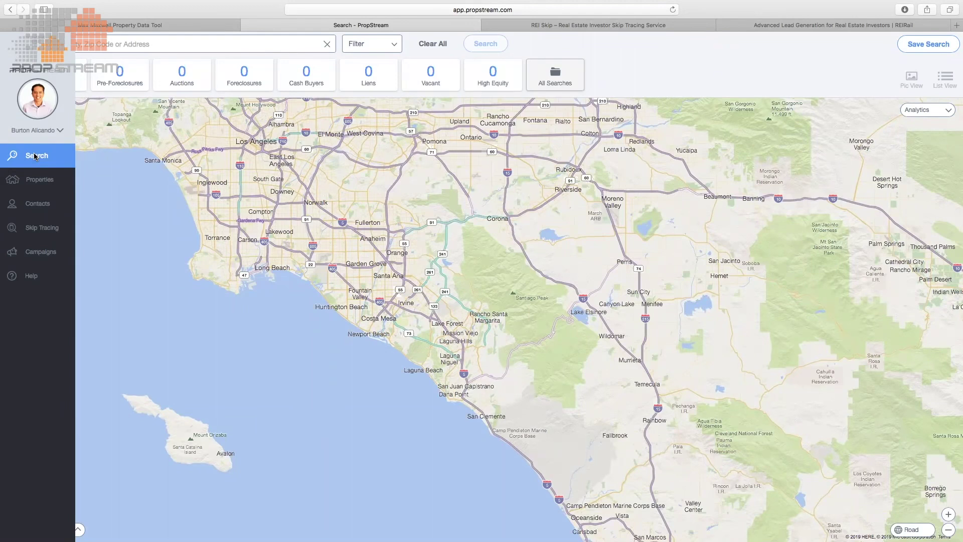
pyautogui.click(393, 49)
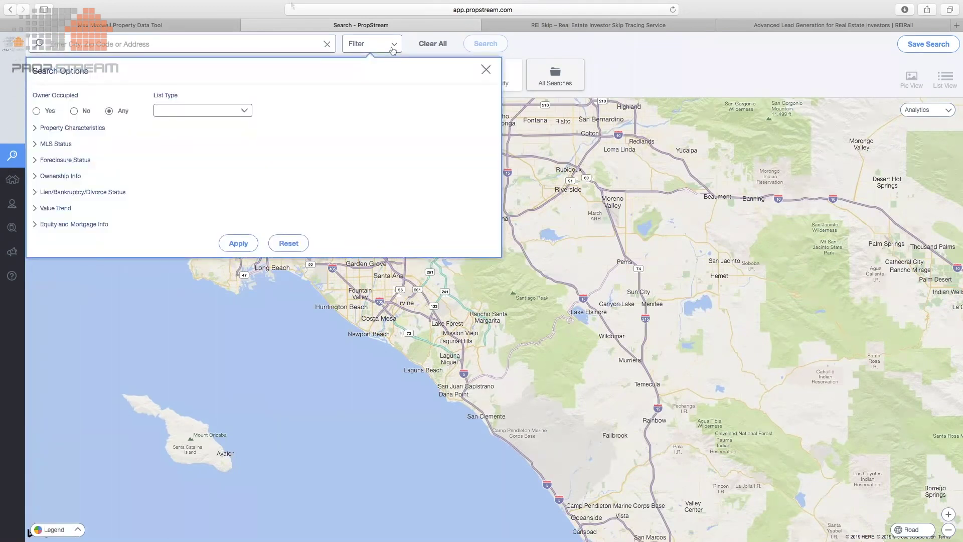
pyautogui.click(147, 46)
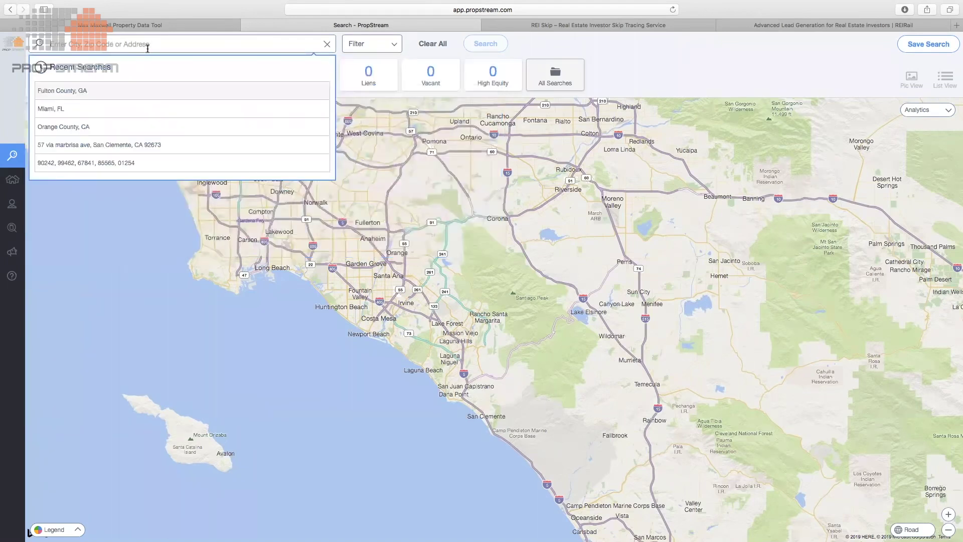
pyautogui.click(185, 145)
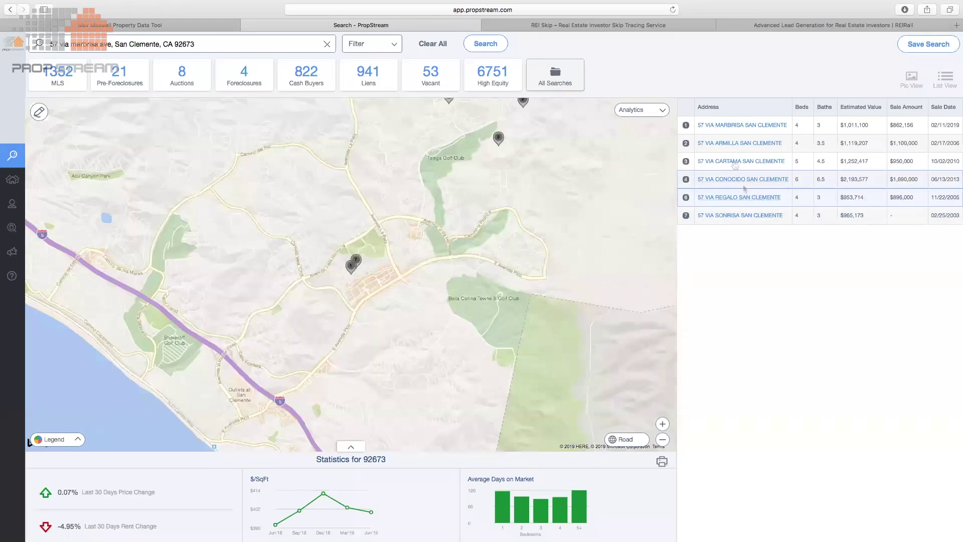
pyautogui.click(747, 129)
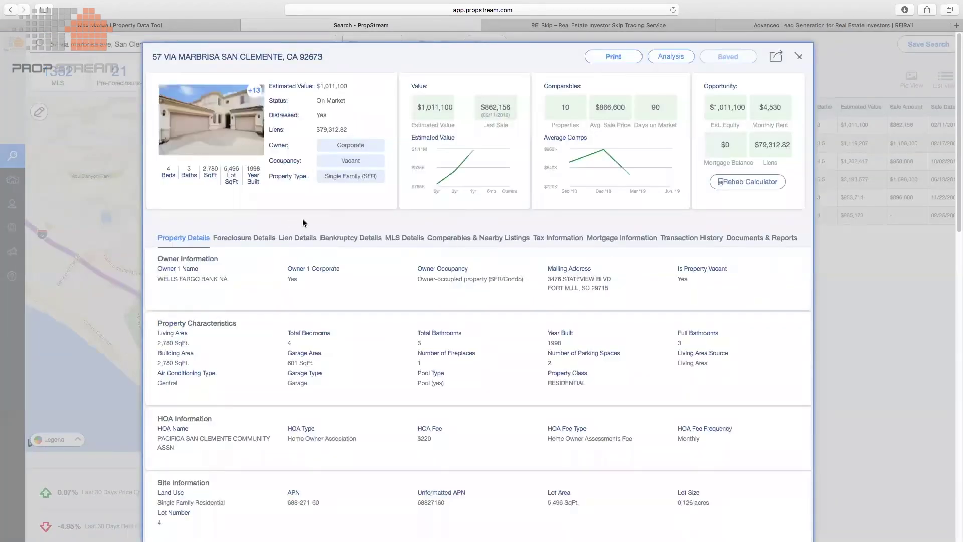
# Step: Examine the San Clemente property's MLS details and close its property record
pyautogui.click(401, 239)
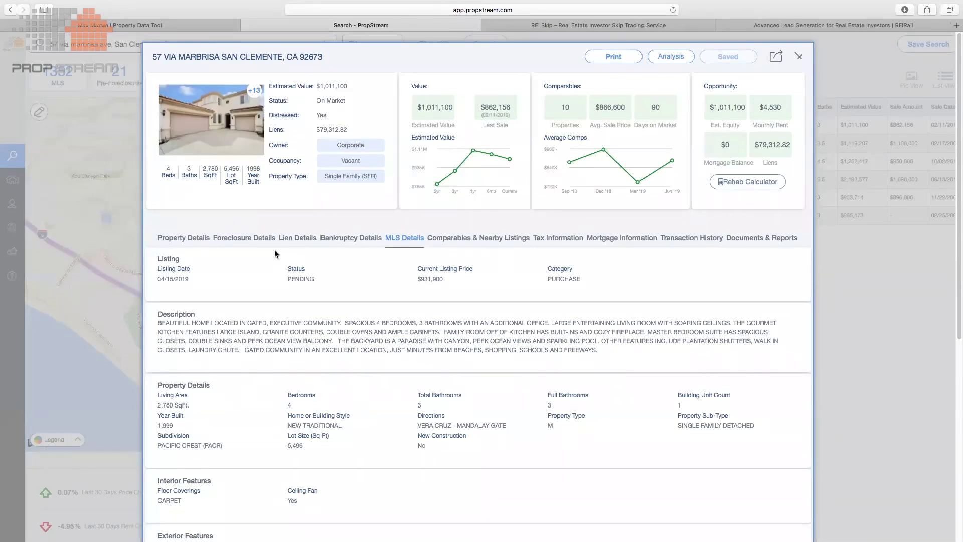
pyautogui.click(799, 56)
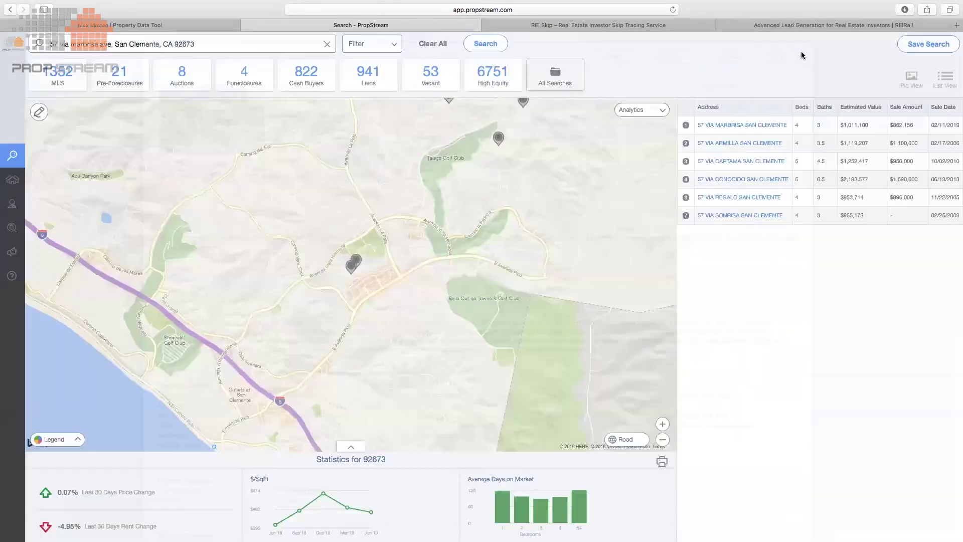
# Step: Open the full list of saved properties and select all of them
pyautogui.moveTo(9, 172)
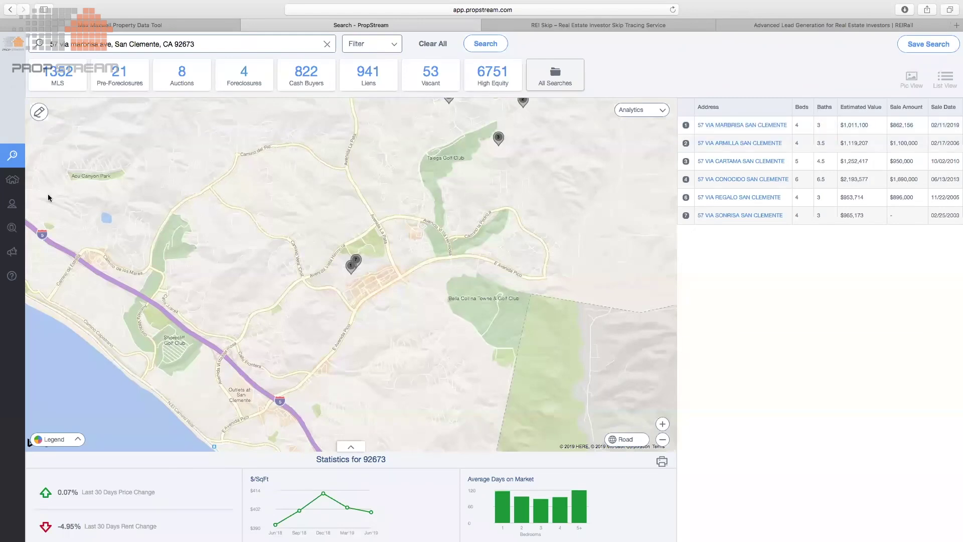
pyautogui.moveTo(24, 193)
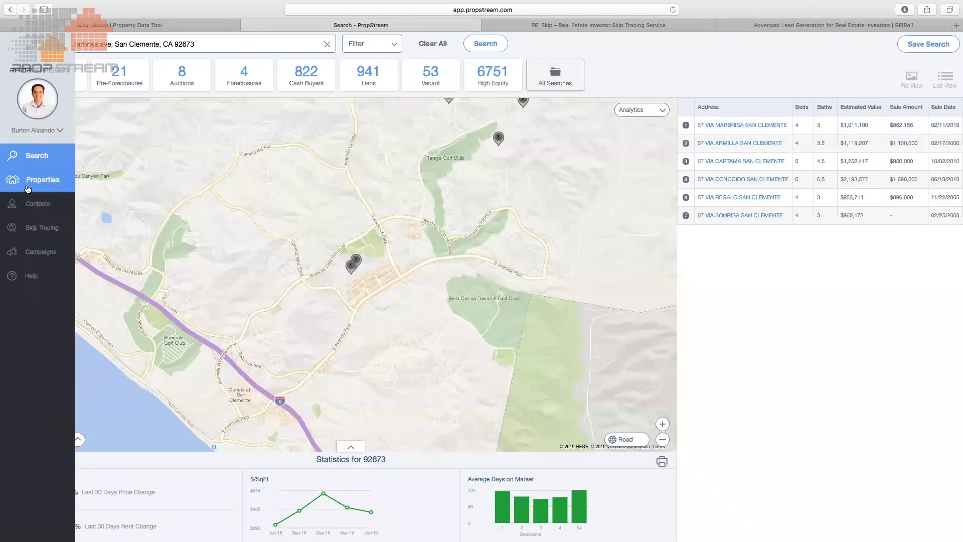
pyautogui.click(35, 189)
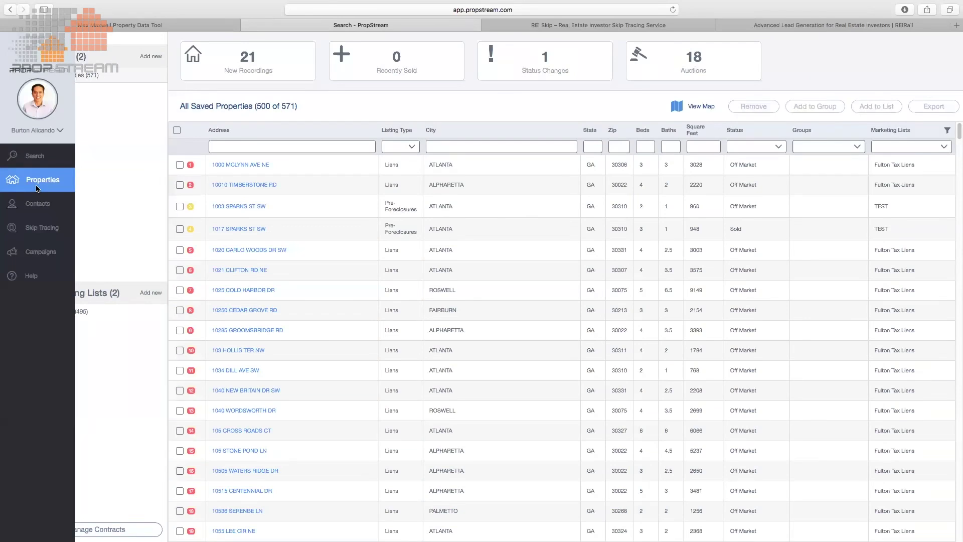
pyautogui.click(177, 131)
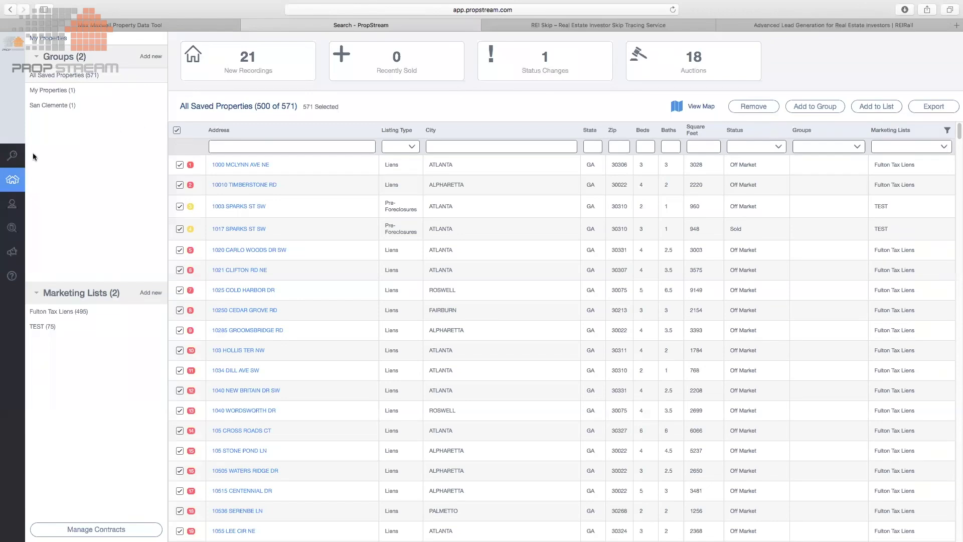
# Step: View the San Clemente Campaign overview and return to the property search page
pyautogui.moveTo(14, 233)
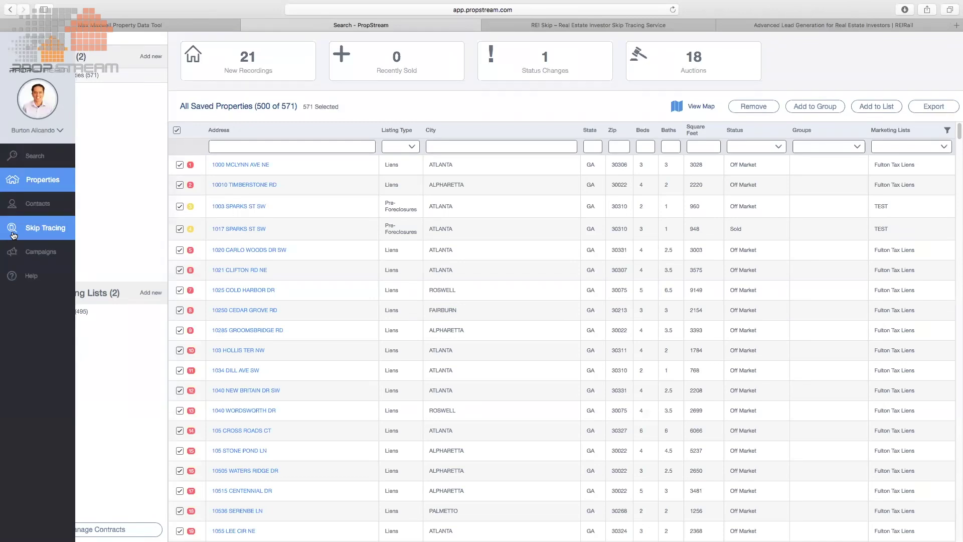
pyautogui.click(9, 260)
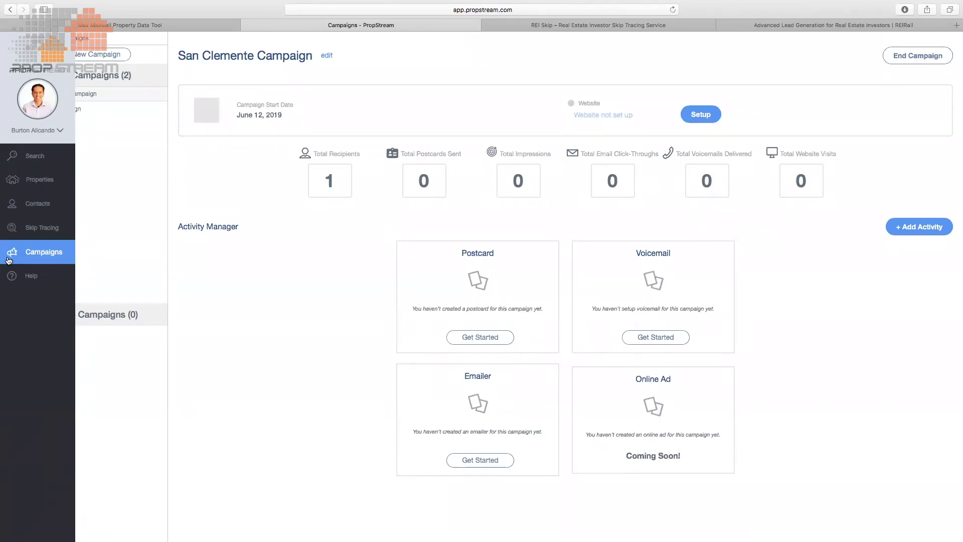
pyautogui.click(27, 163)
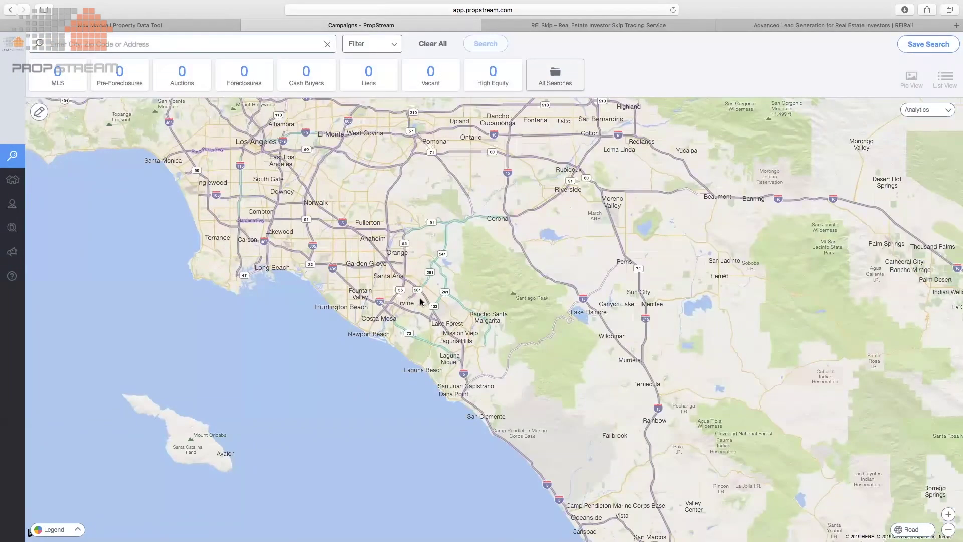
# Step: Look over the free 7-day trial sign-up page on maxpropertydata.com and return to the property search map
pyautogui.moveTo(471, 4)
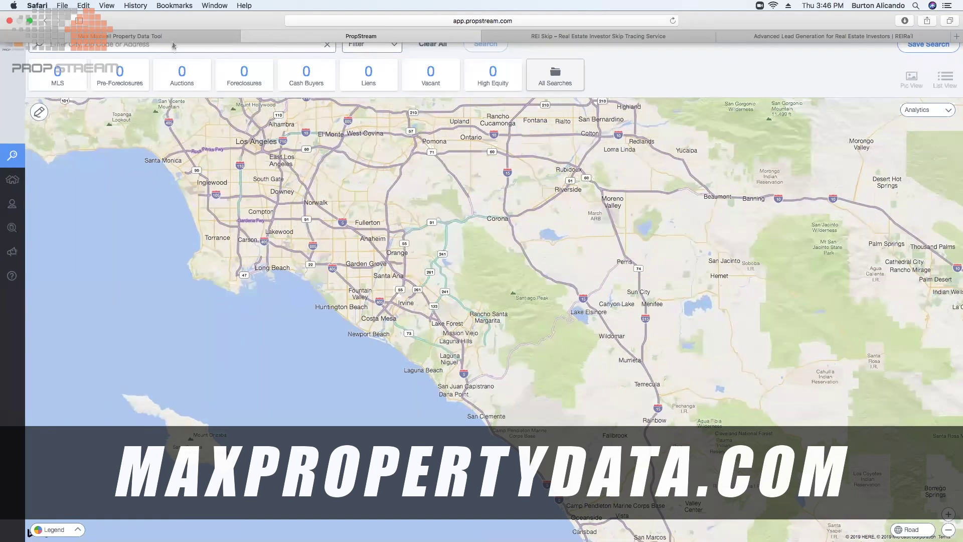
pyautogui.click(151, 36)
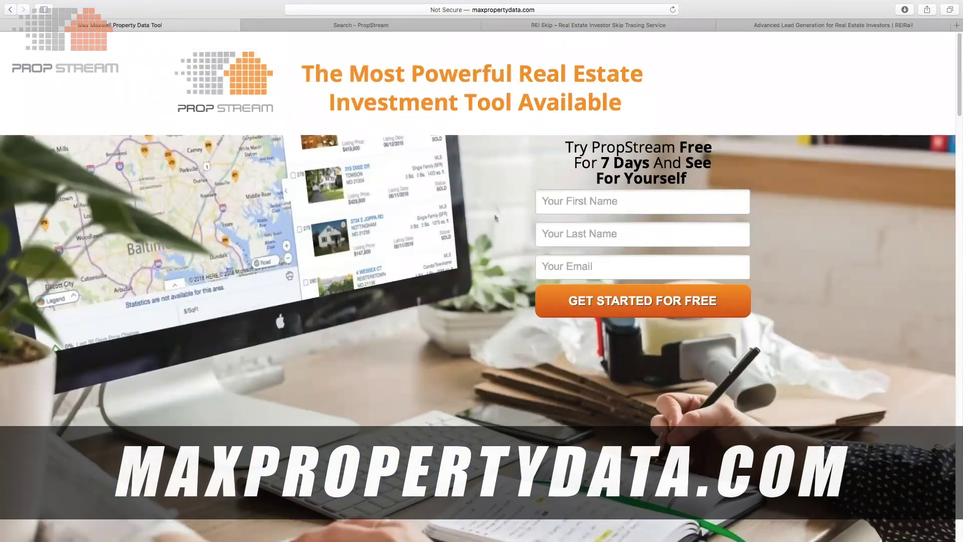
pyautogui.scroll(-1, 491, 236)
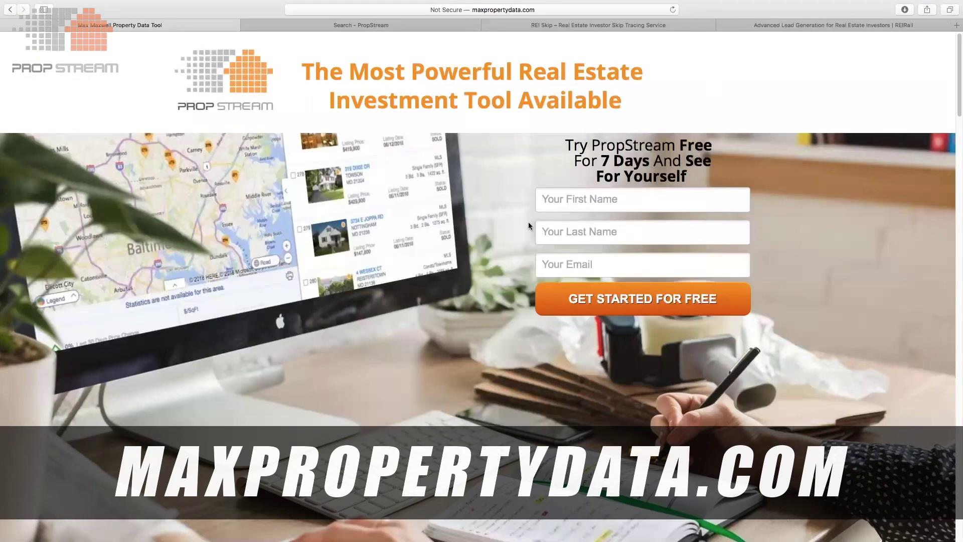
pyautogui.scroll(-5, 491, 248)
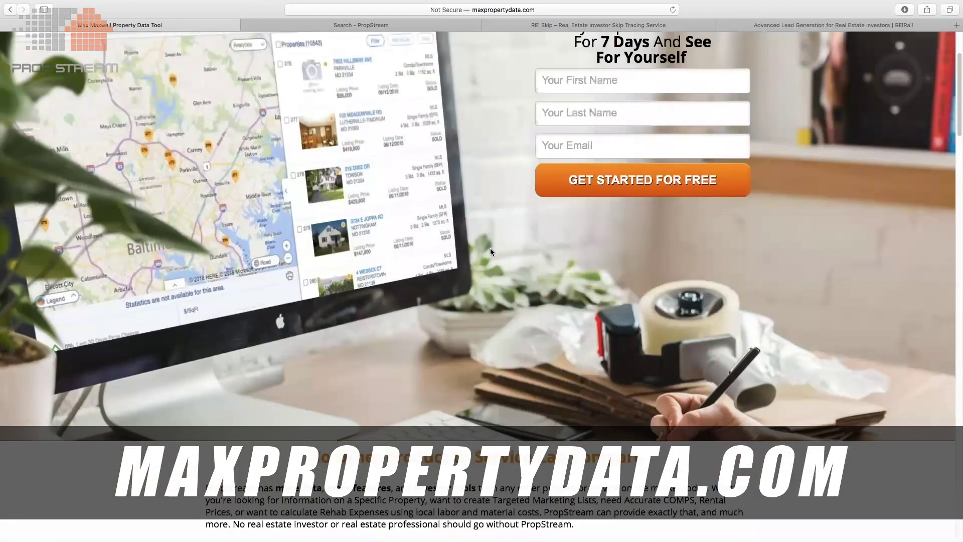
pyautogui.scroll(5, 489, 247)
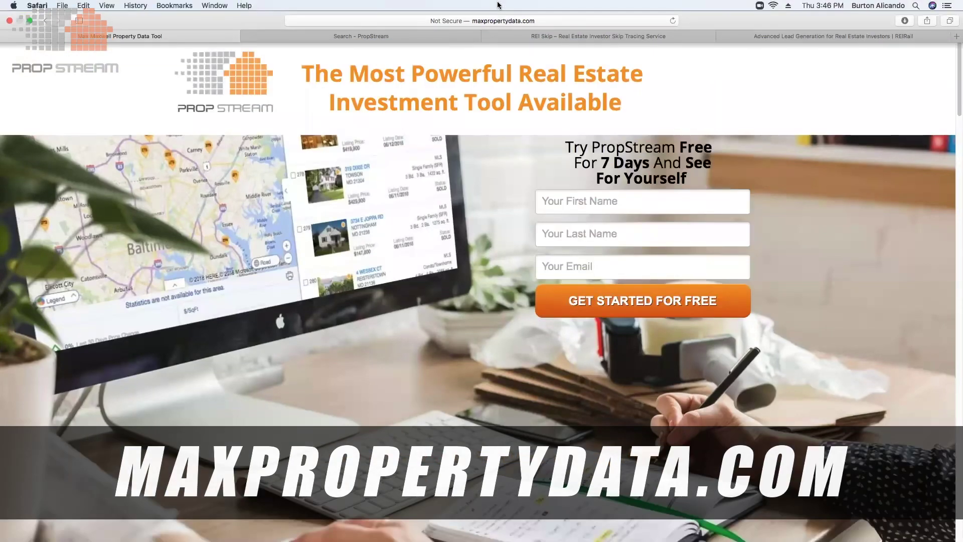
pyautogui.click(412, 39)
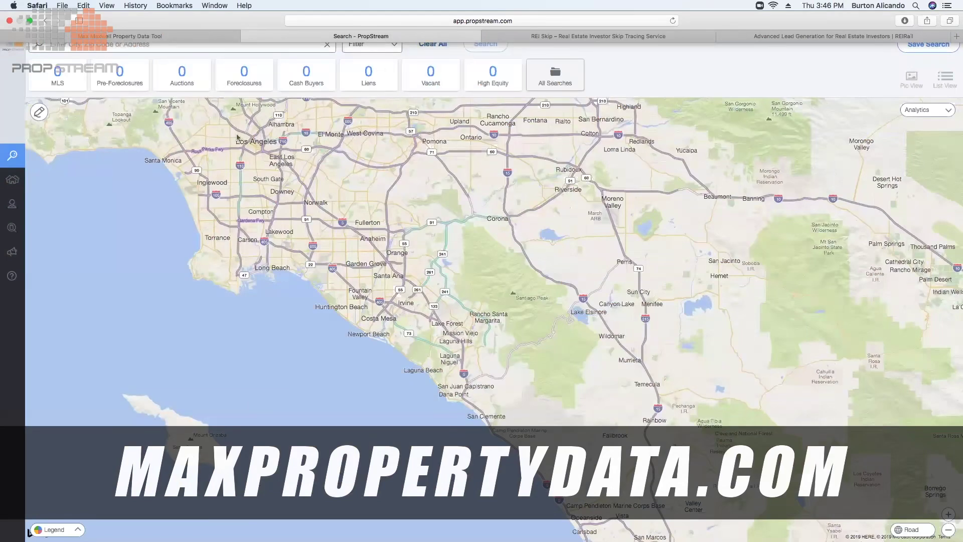
# Step: Open the PropStream help page and review its tutorial videos and customer support phone line and hours
pyautogui.moveTo(23, 277)
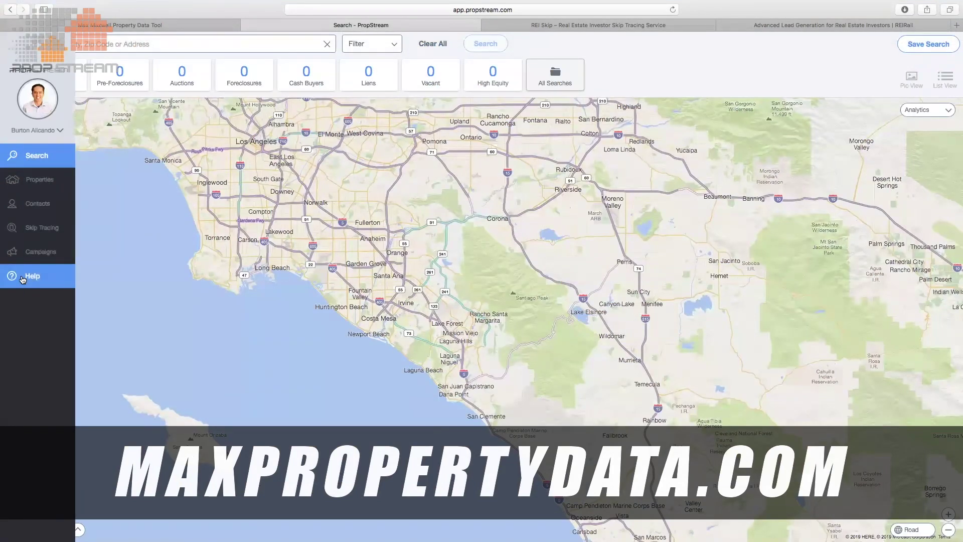
pyautogui.click(22, 278)
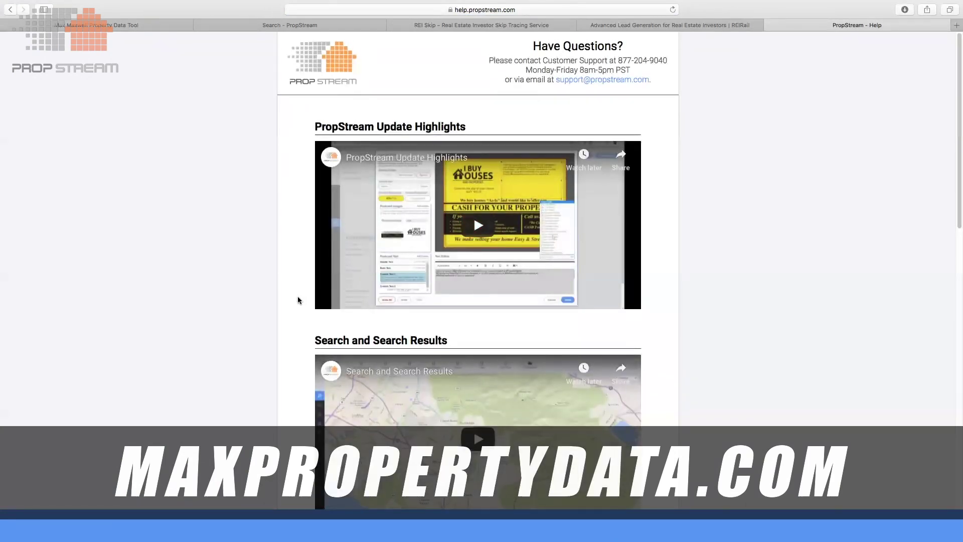
pyautogui.scroll(-1, 299, 301)
pyautogui.scroll(-5, 299, 301)
pyautogui.scroll(6, 299, 299)
pyautogui.tripleClick(645, 60)
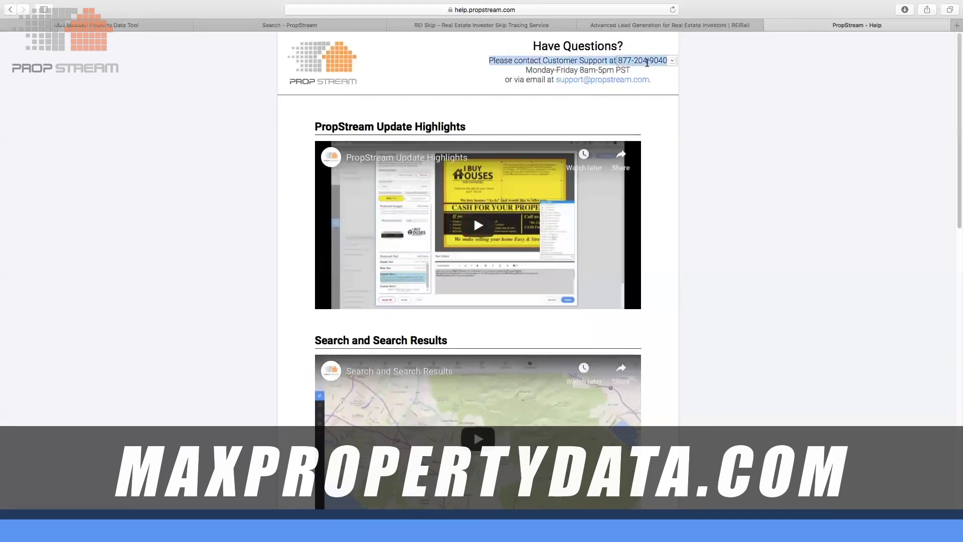
pyautogui.click(596, 70)
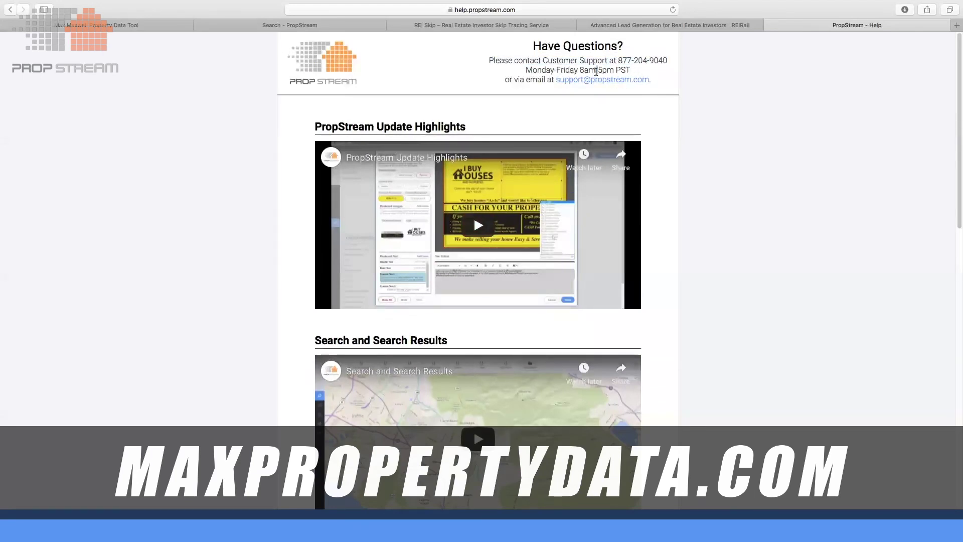